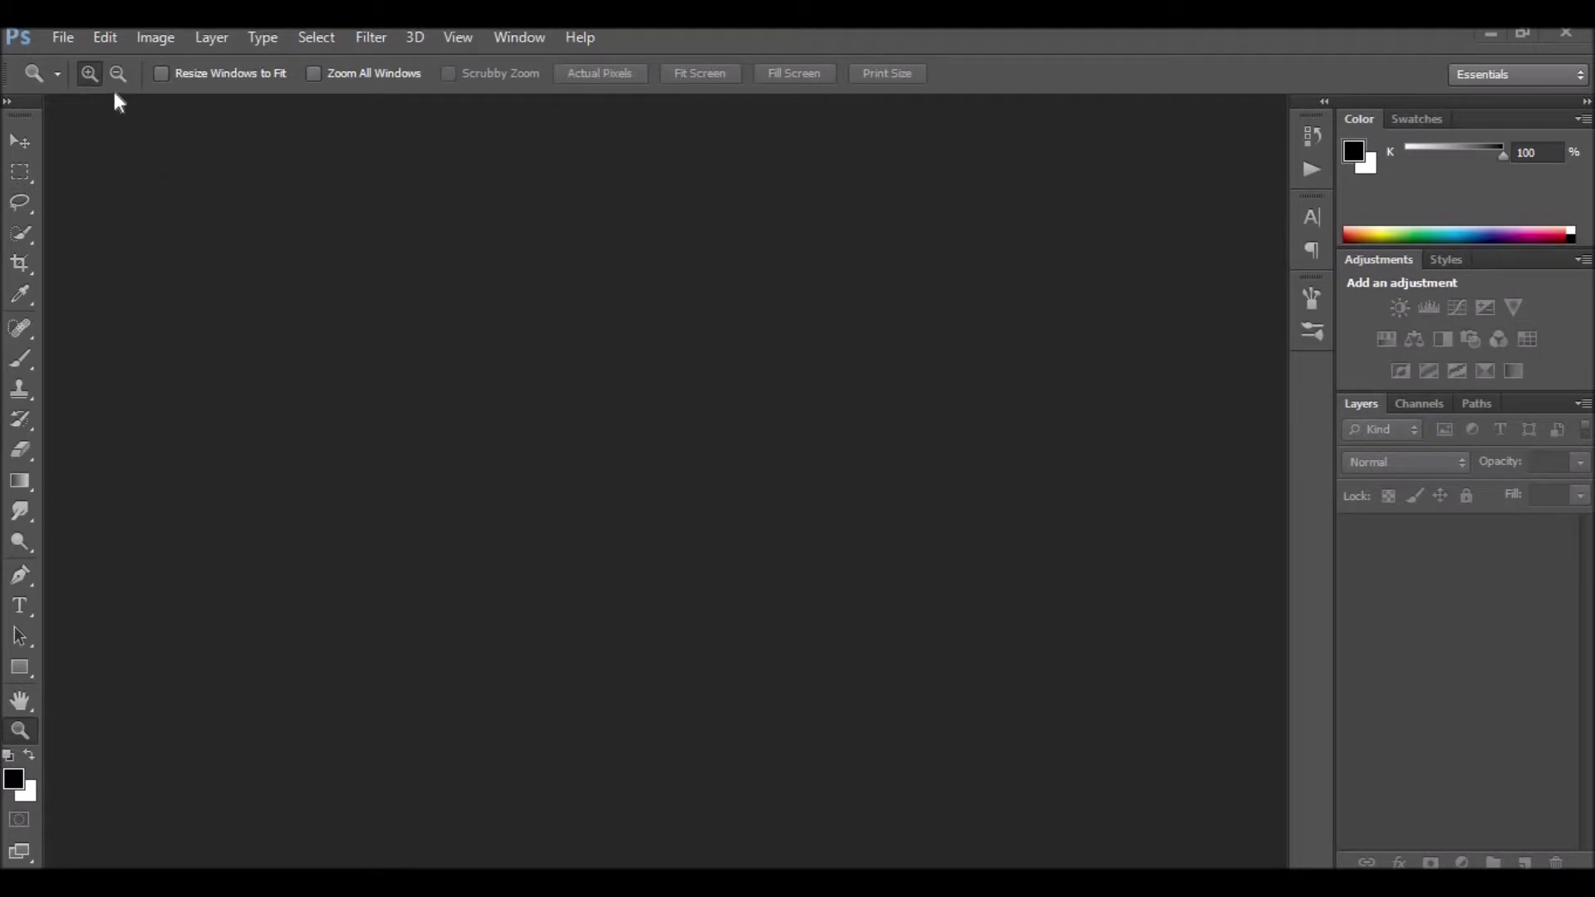
Step: Open the photo 1.jpg and fit it to the window
{"action": "left_click", "coordinate": [66, 41]}
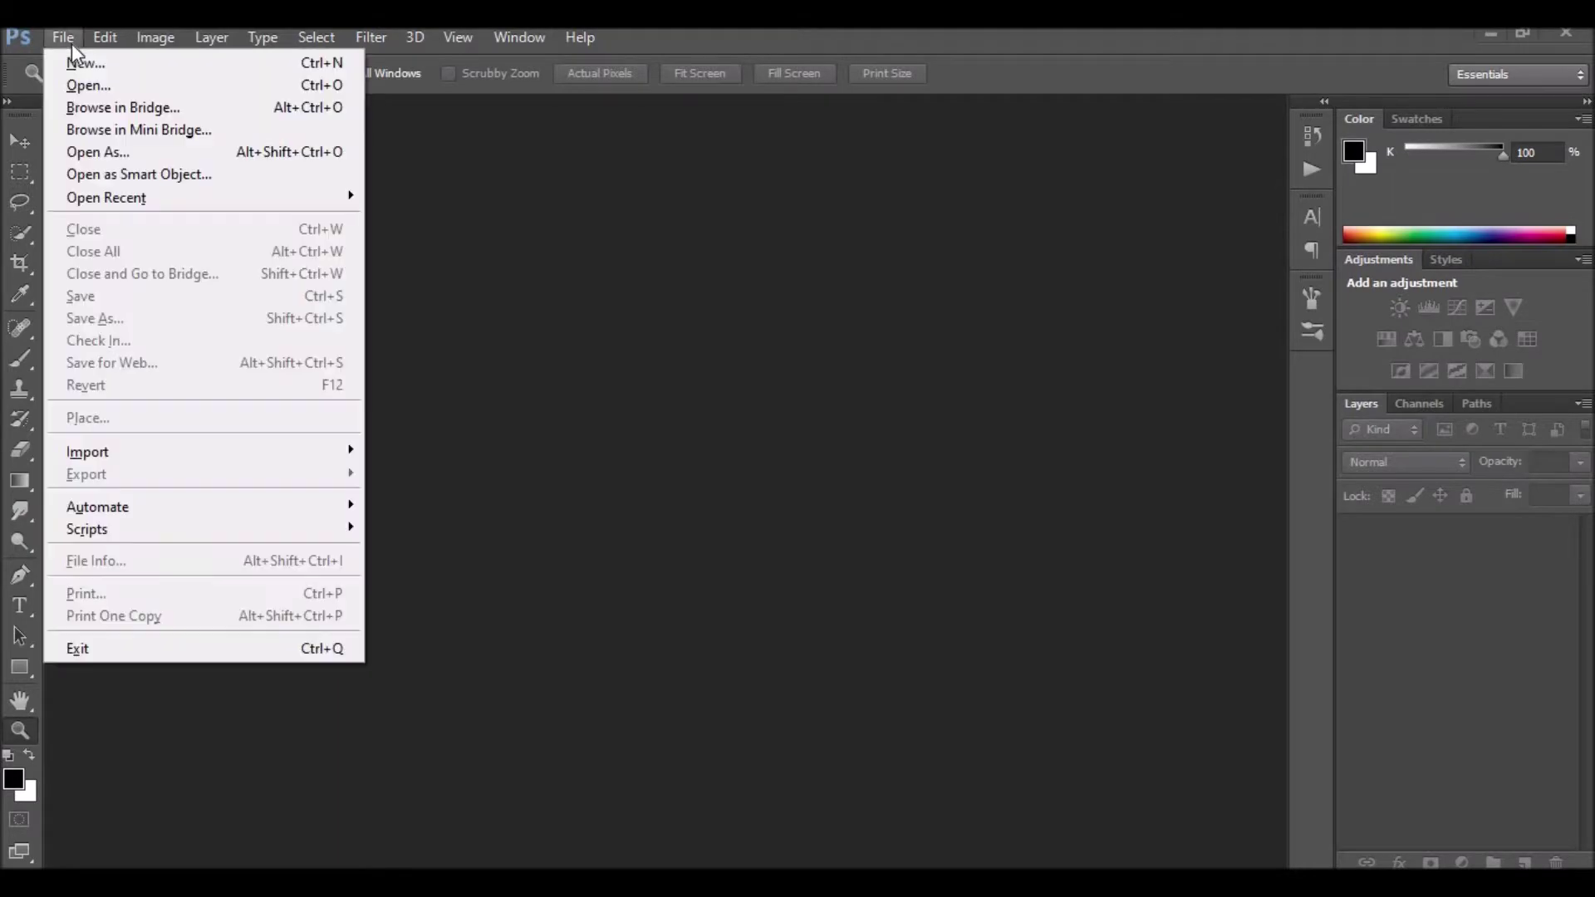
{"action": "left_click", "coordinate": [80, 86]}
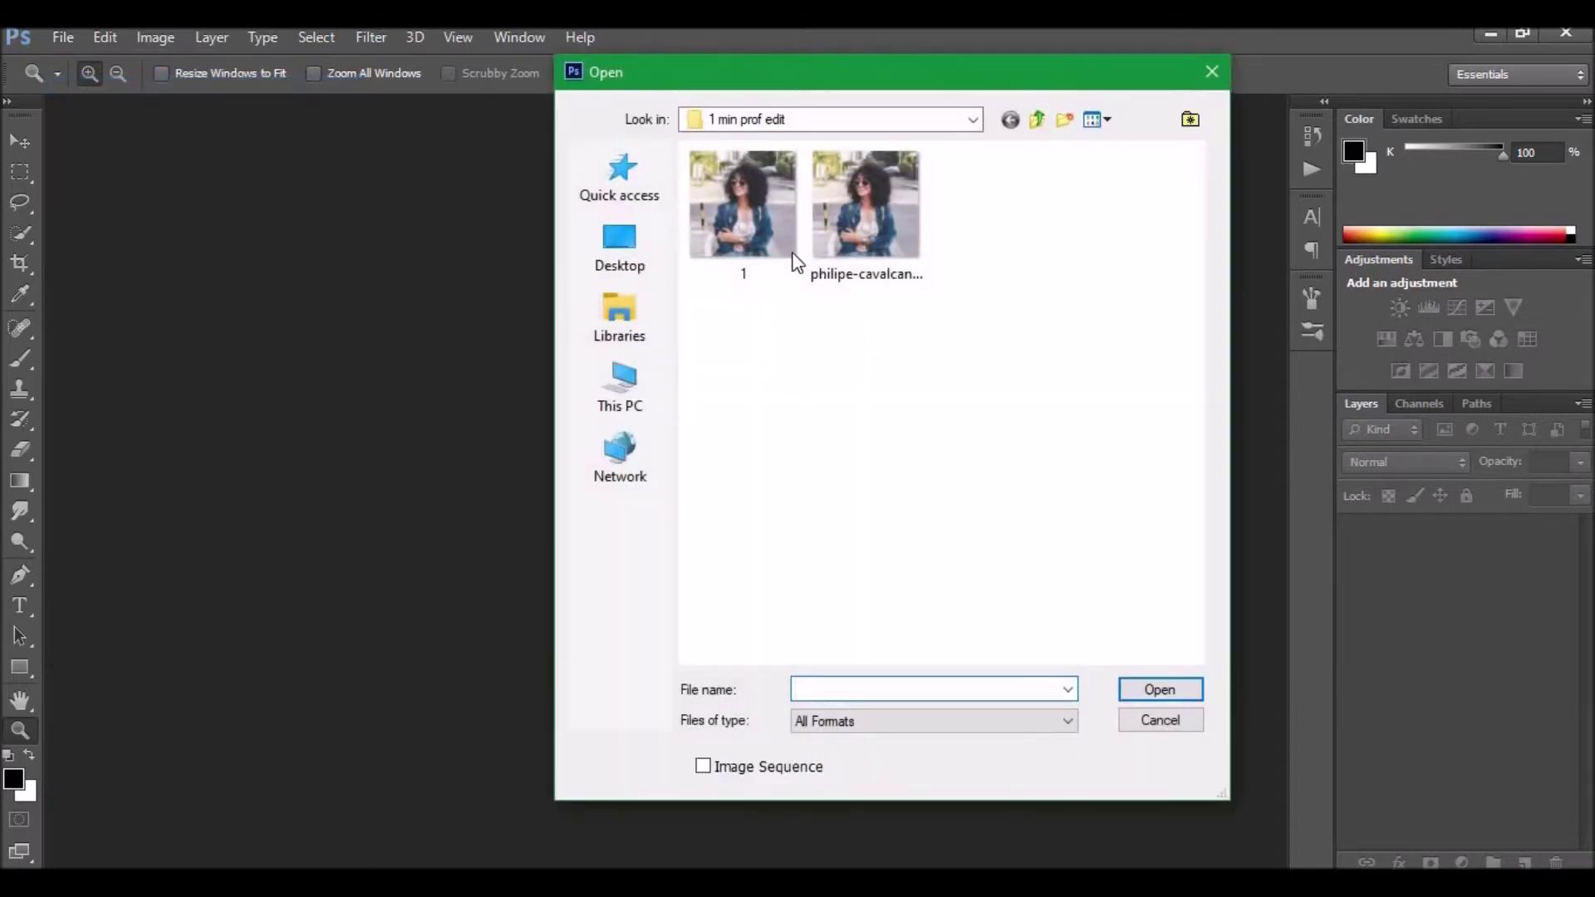
{"action": "left_click", "coordinate": [749, 216]}
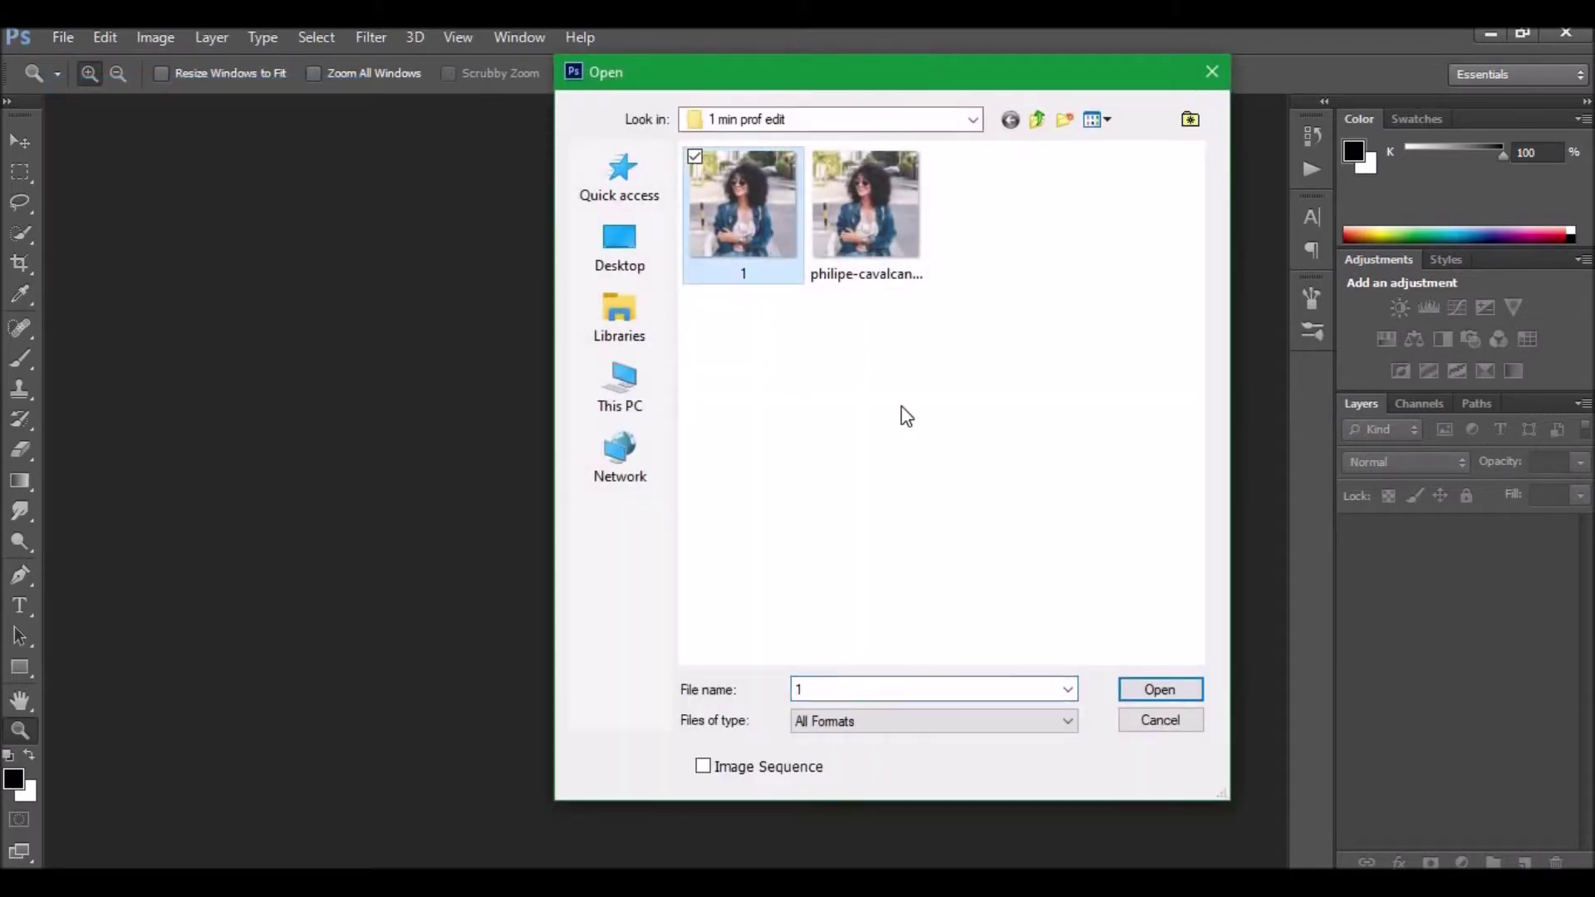
{"action": "left_click", "coordinate": [1184, 701]}
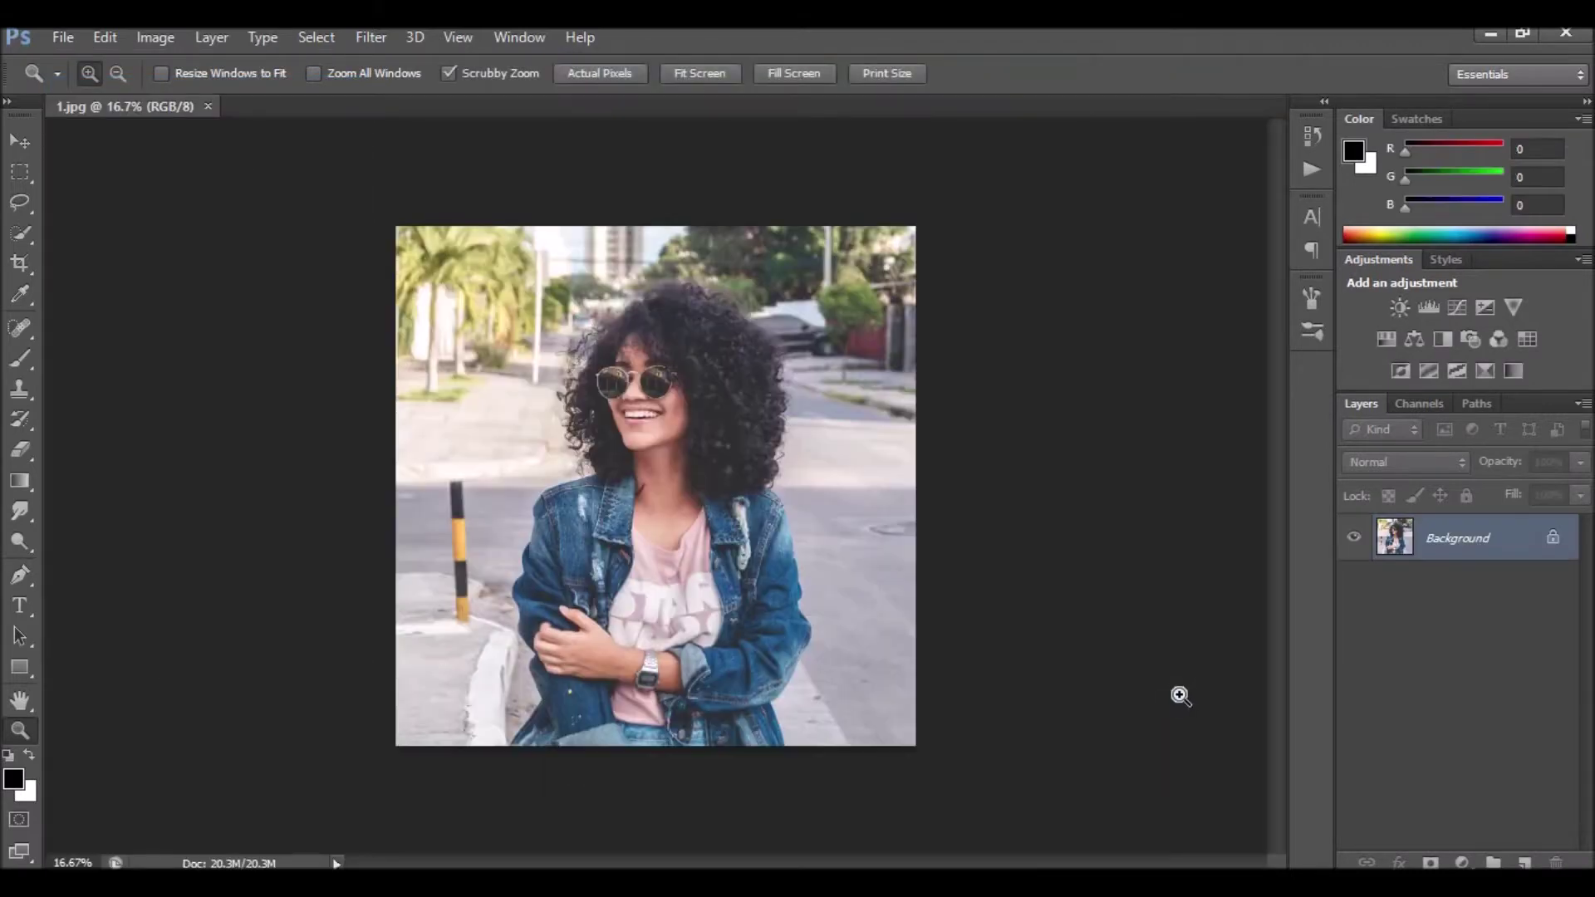
{"action": "right_click", "coordinate": [617, 308]}
{"action": "left_click", "coordinate": [640, 314]}
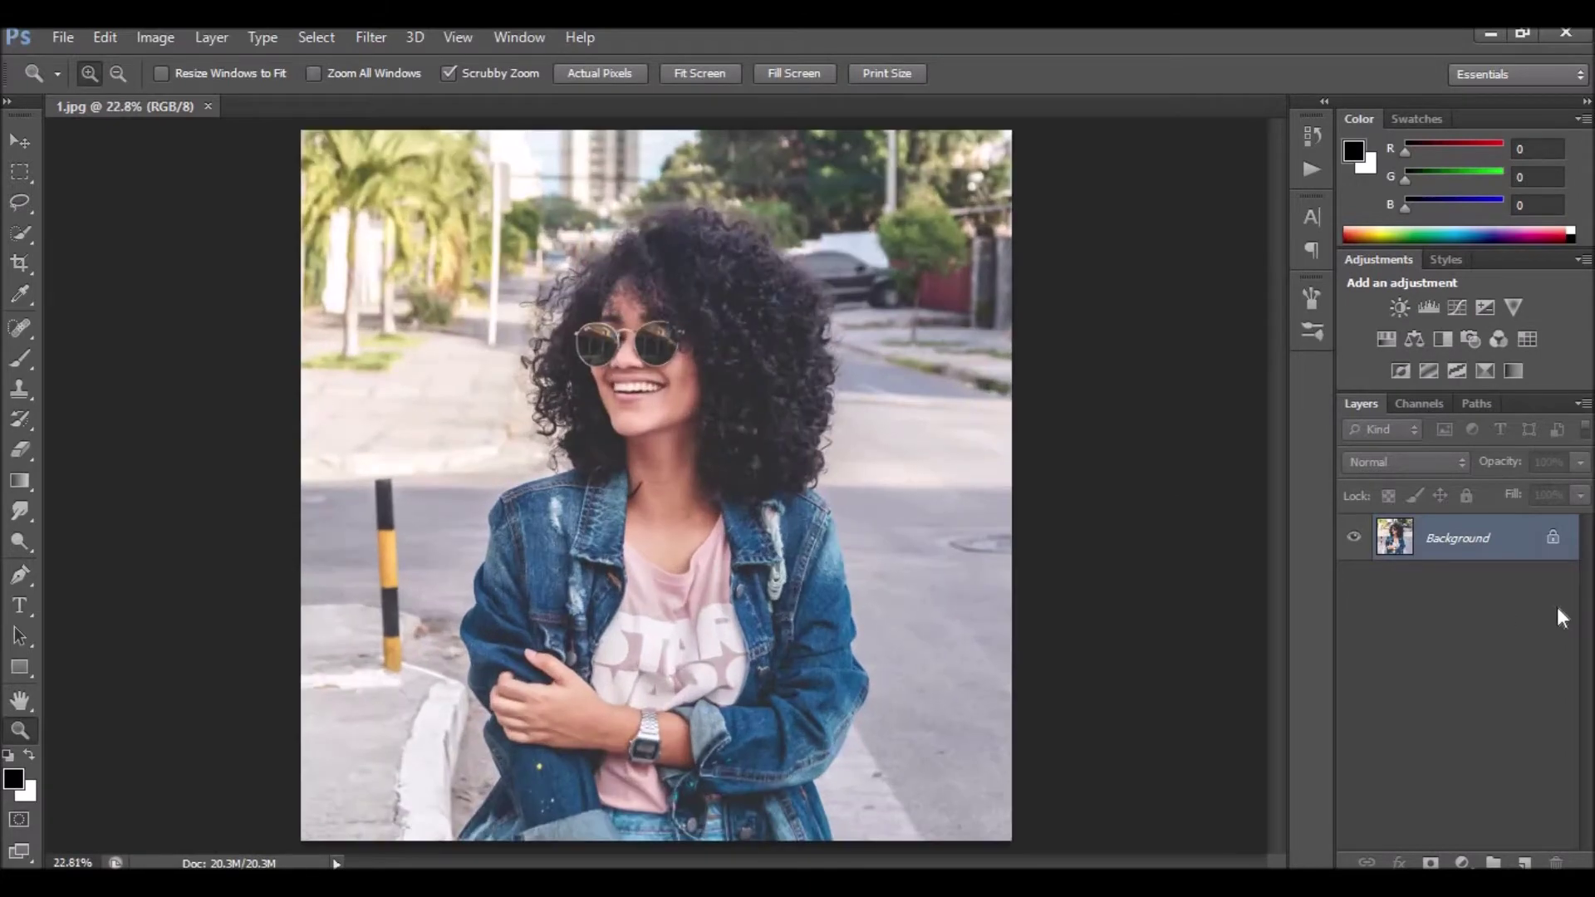
Step: Unlock the Background as Layer 0 and apply Levels with black input 42 and midtones 1.08
{"action": "double_click", "coordinate": [1532, 548]}
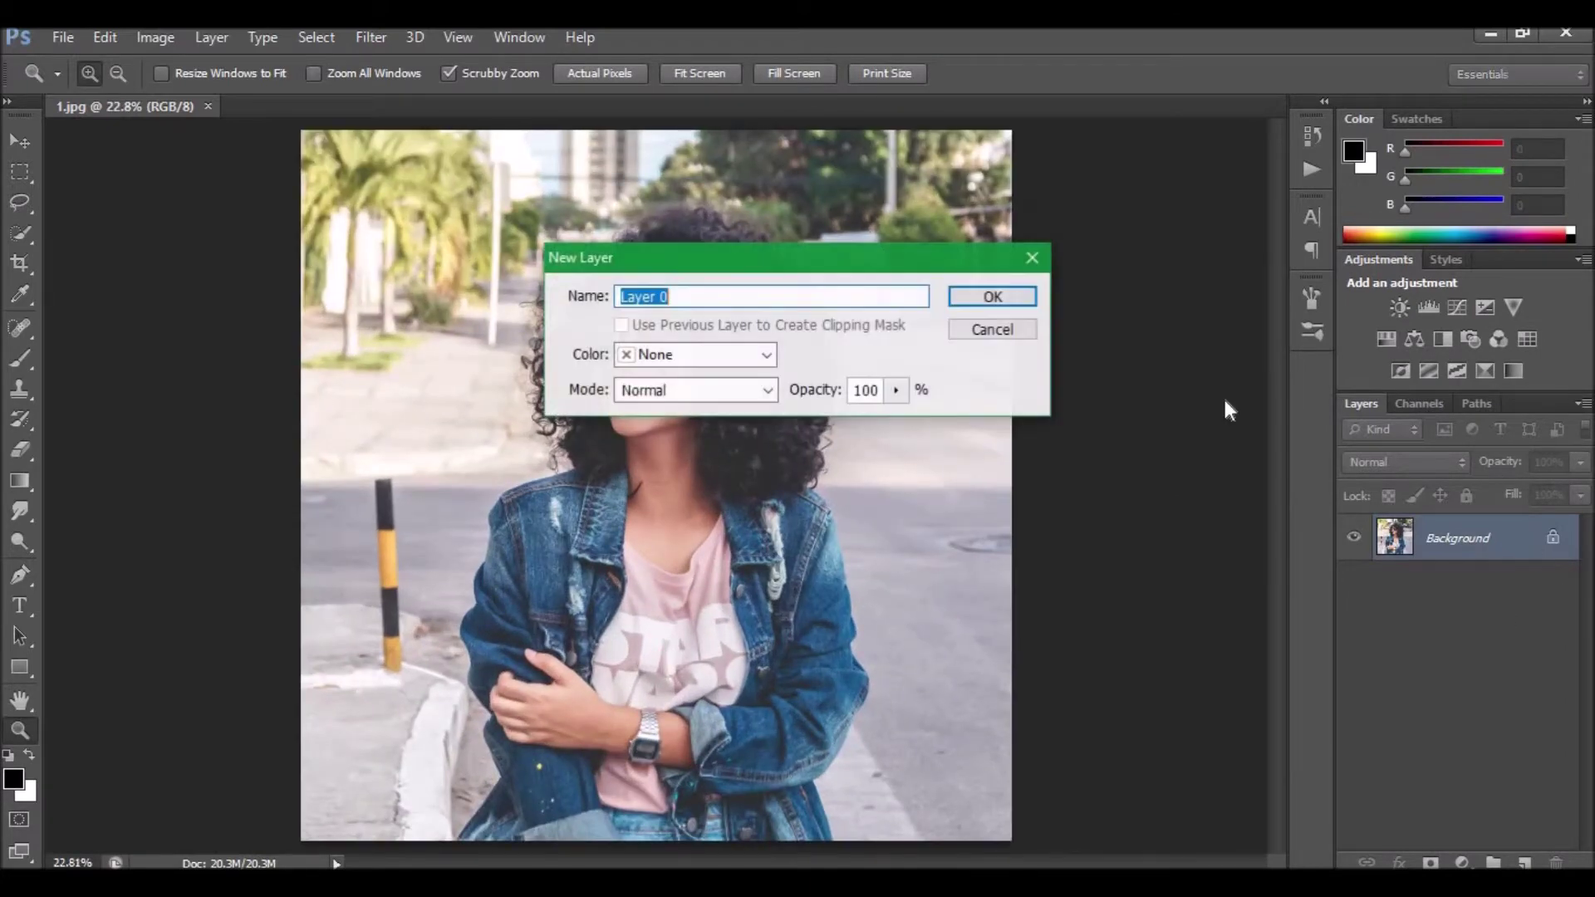
{"action": "left_click", "coordinate": [993, 301]}
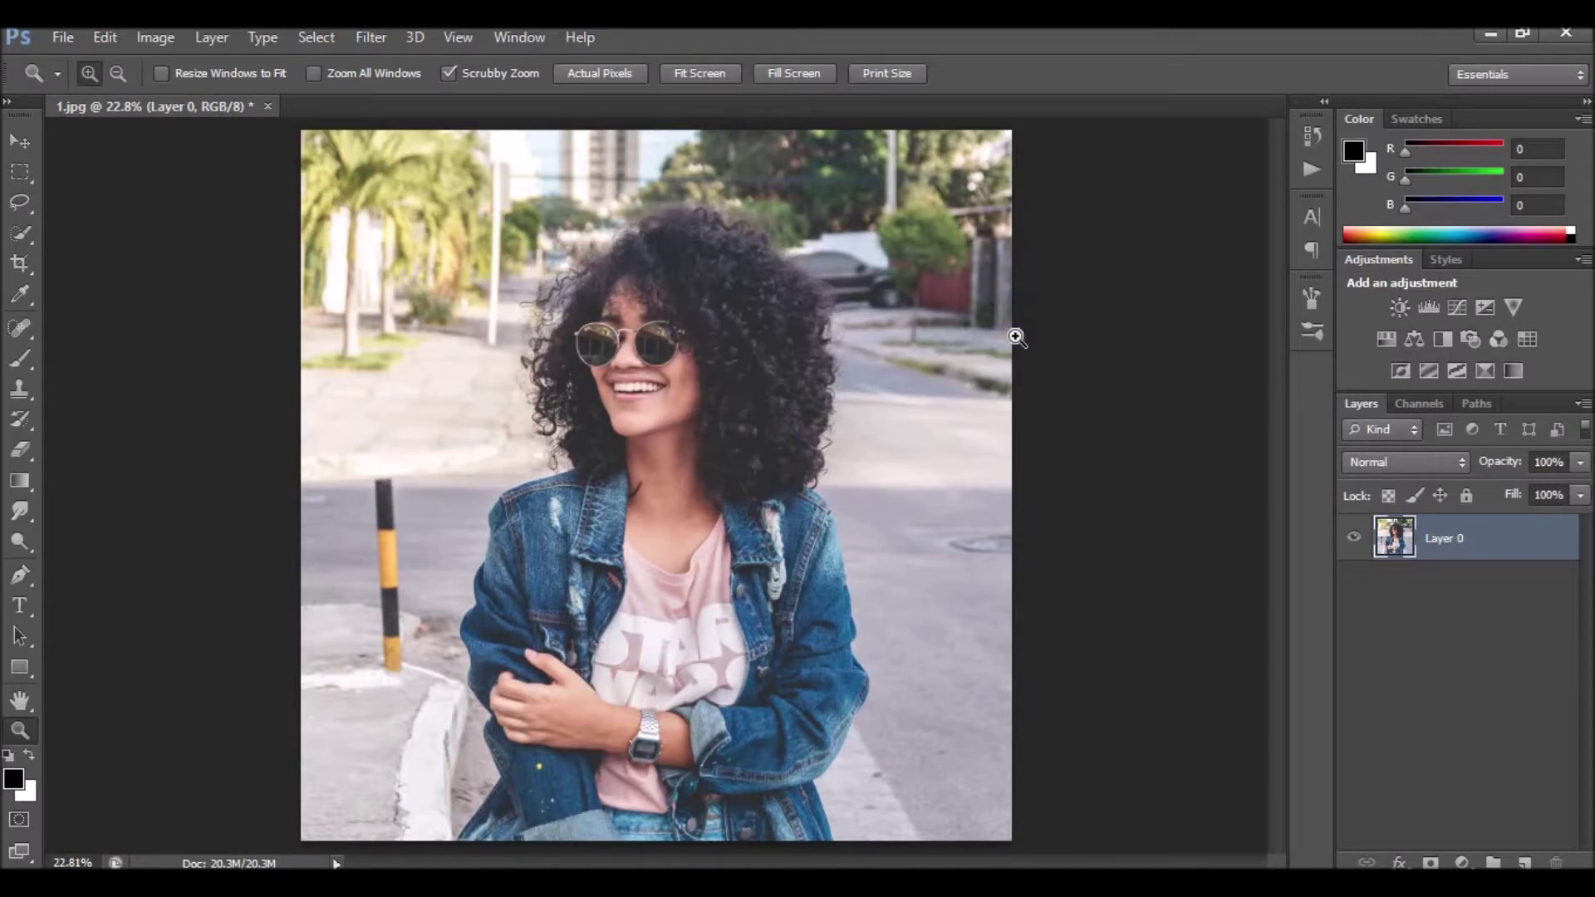
{"action": "left_click", "coordinate": [168, 39]}
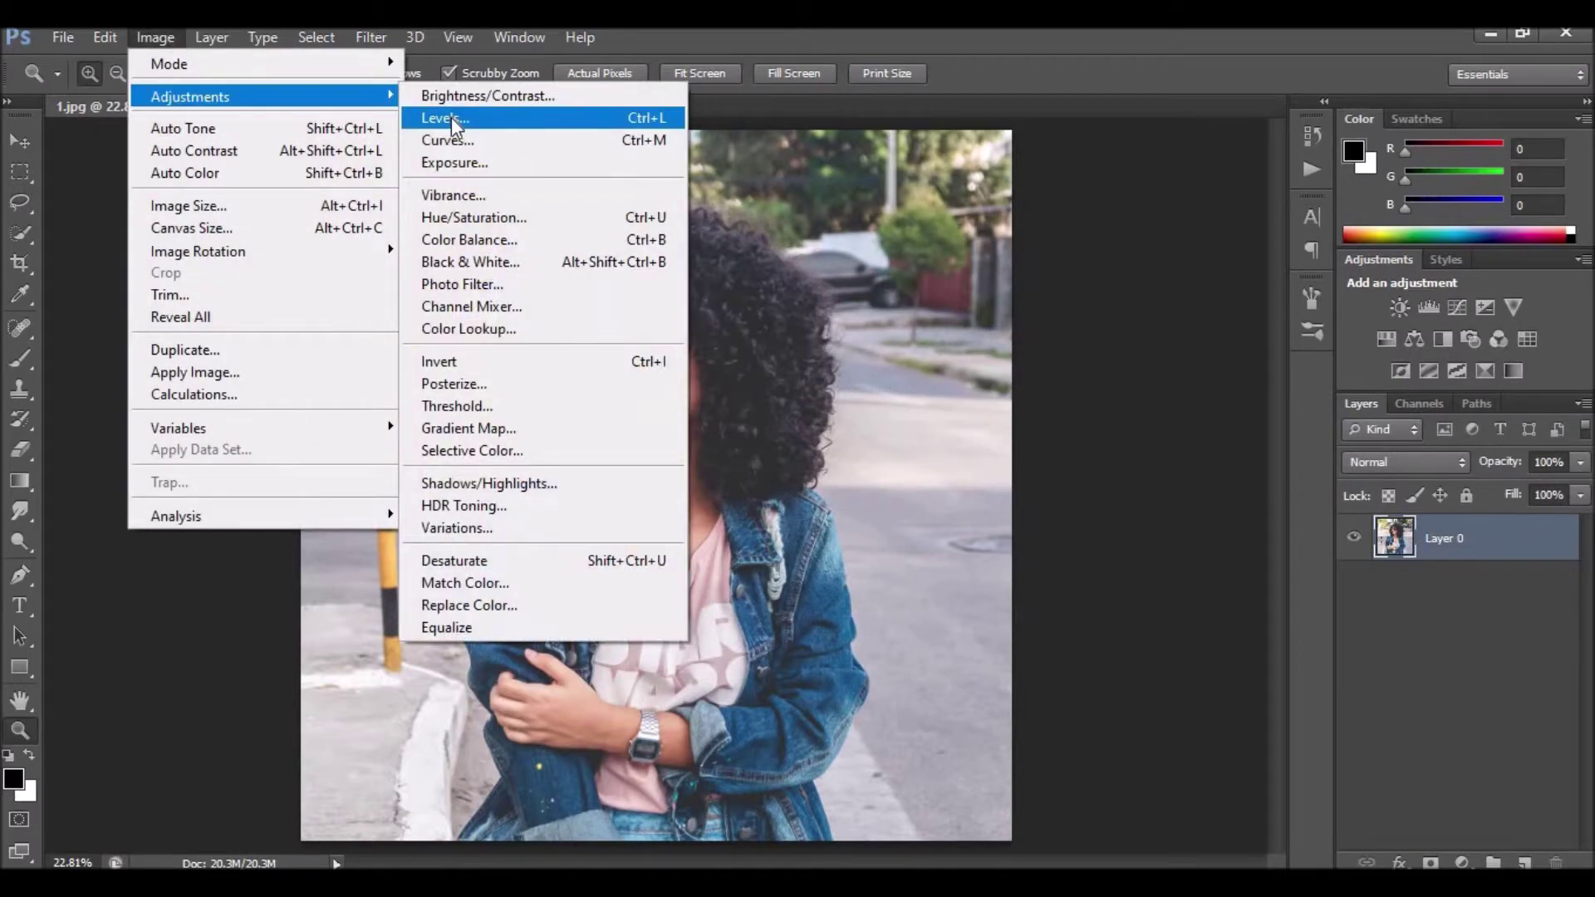
{"action": "left_click", "coordinate": [451, 118]}
{"action": "left_click_drag", "start_coordinate": [1369, 37], "coordinate": [1080, 144]}
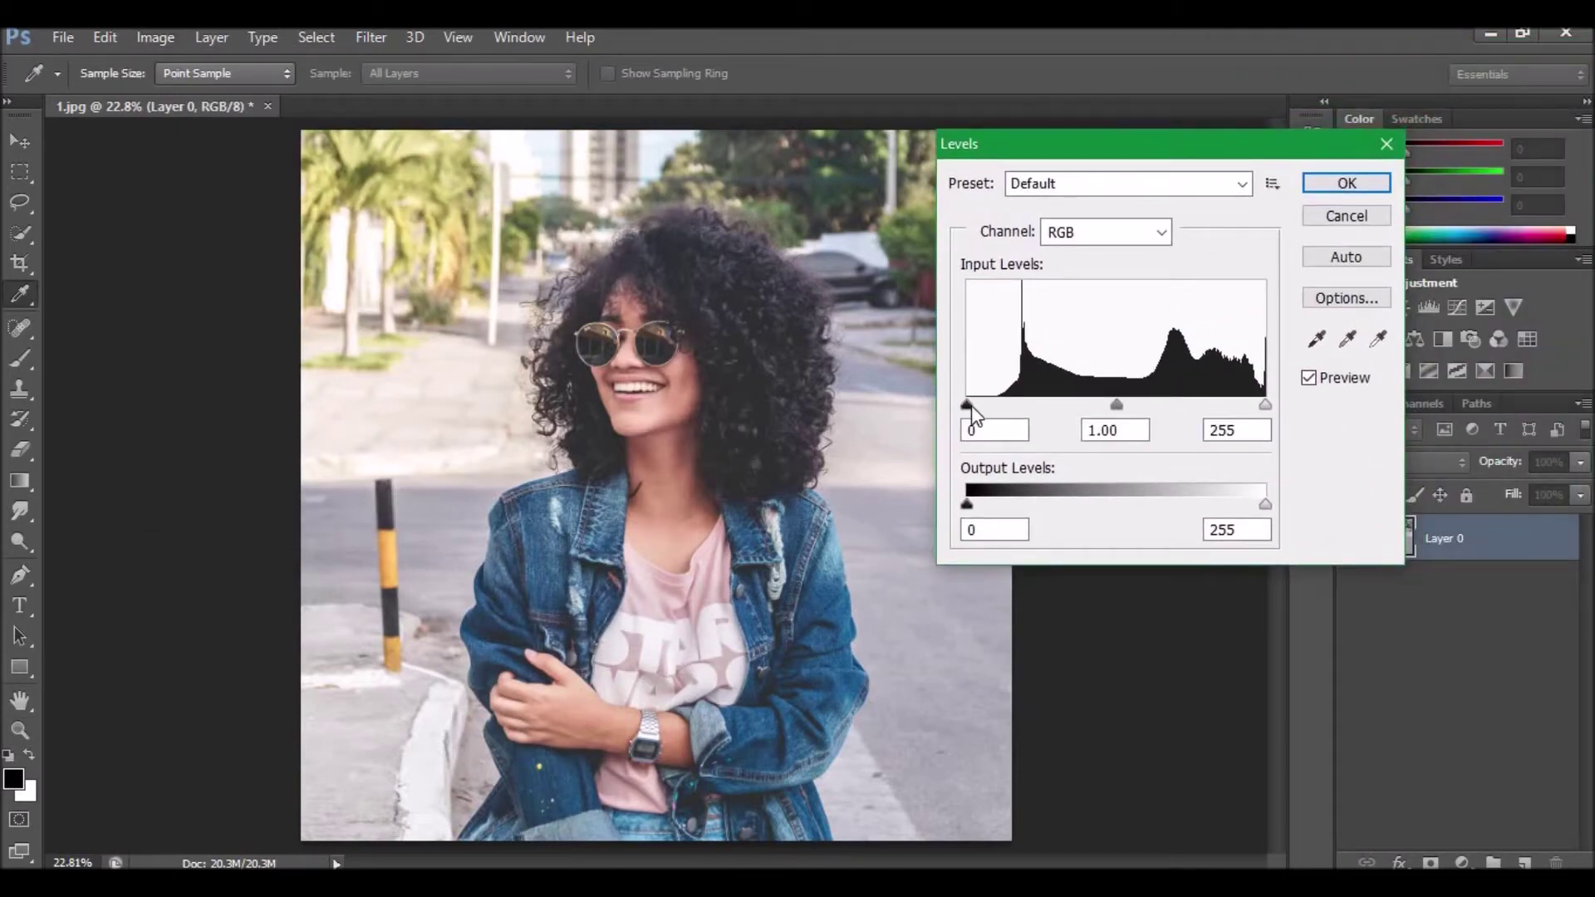
{"action": "mouse_move", "coordinate": [976, 413]}
{"action": "left_mouse_down"}
{"action": "mouse_move", "coordinate": [1026, 413]}
{"action": "mouse_move", "coordinate": [1015, 406]}
{"action": "left_mouse_up"}
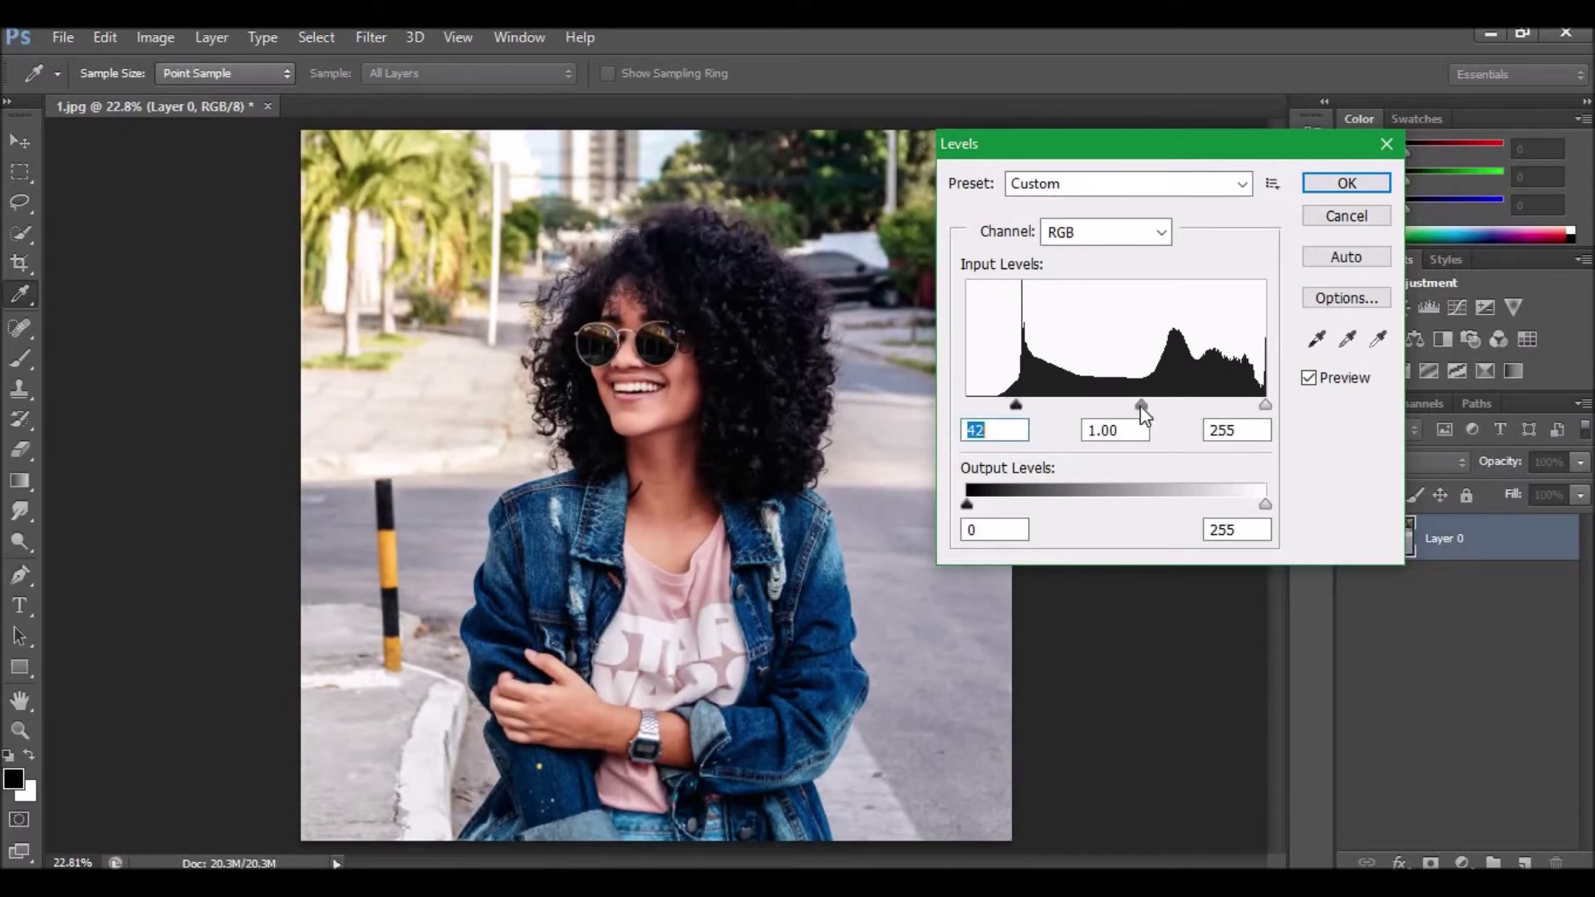
{"action": "left_click_drag", "start_coordinate": [1134, 407], "coordinate": [1135, 405]}
{"action": "left_click", "coordinate": [1345, 184]}
{"action": "key", "text": "z"}
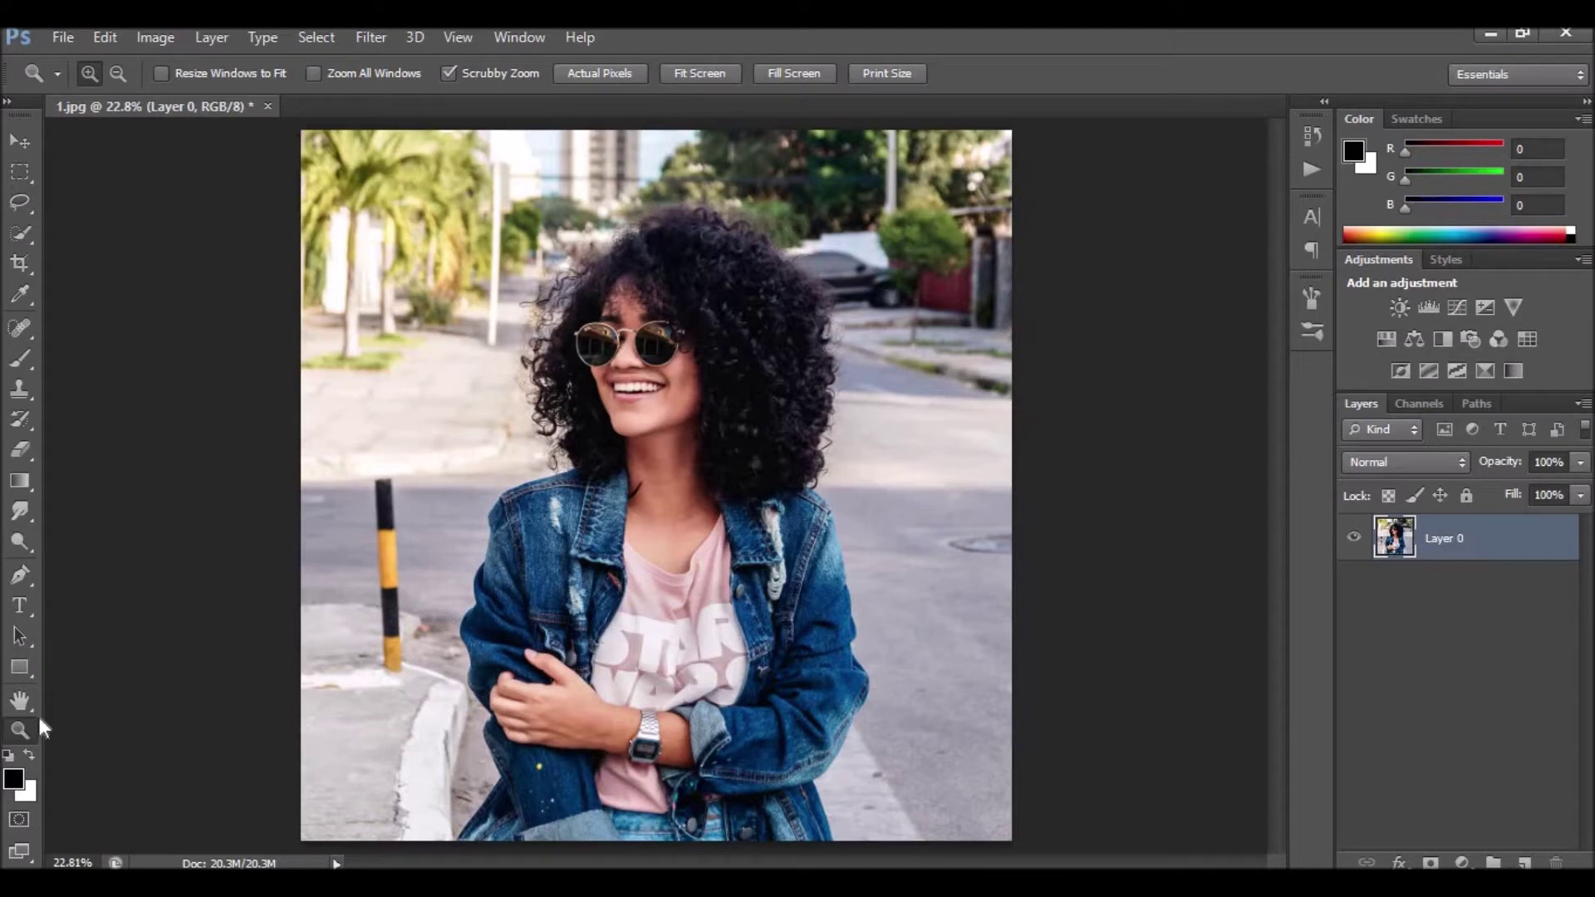
Step: Paint a Quick Selection at brush size 70 over the woman's hair, jacket and arms
{"action": "left_click_drag", "start_coordinate": [25, 234], "coordinate": [119, 247]}
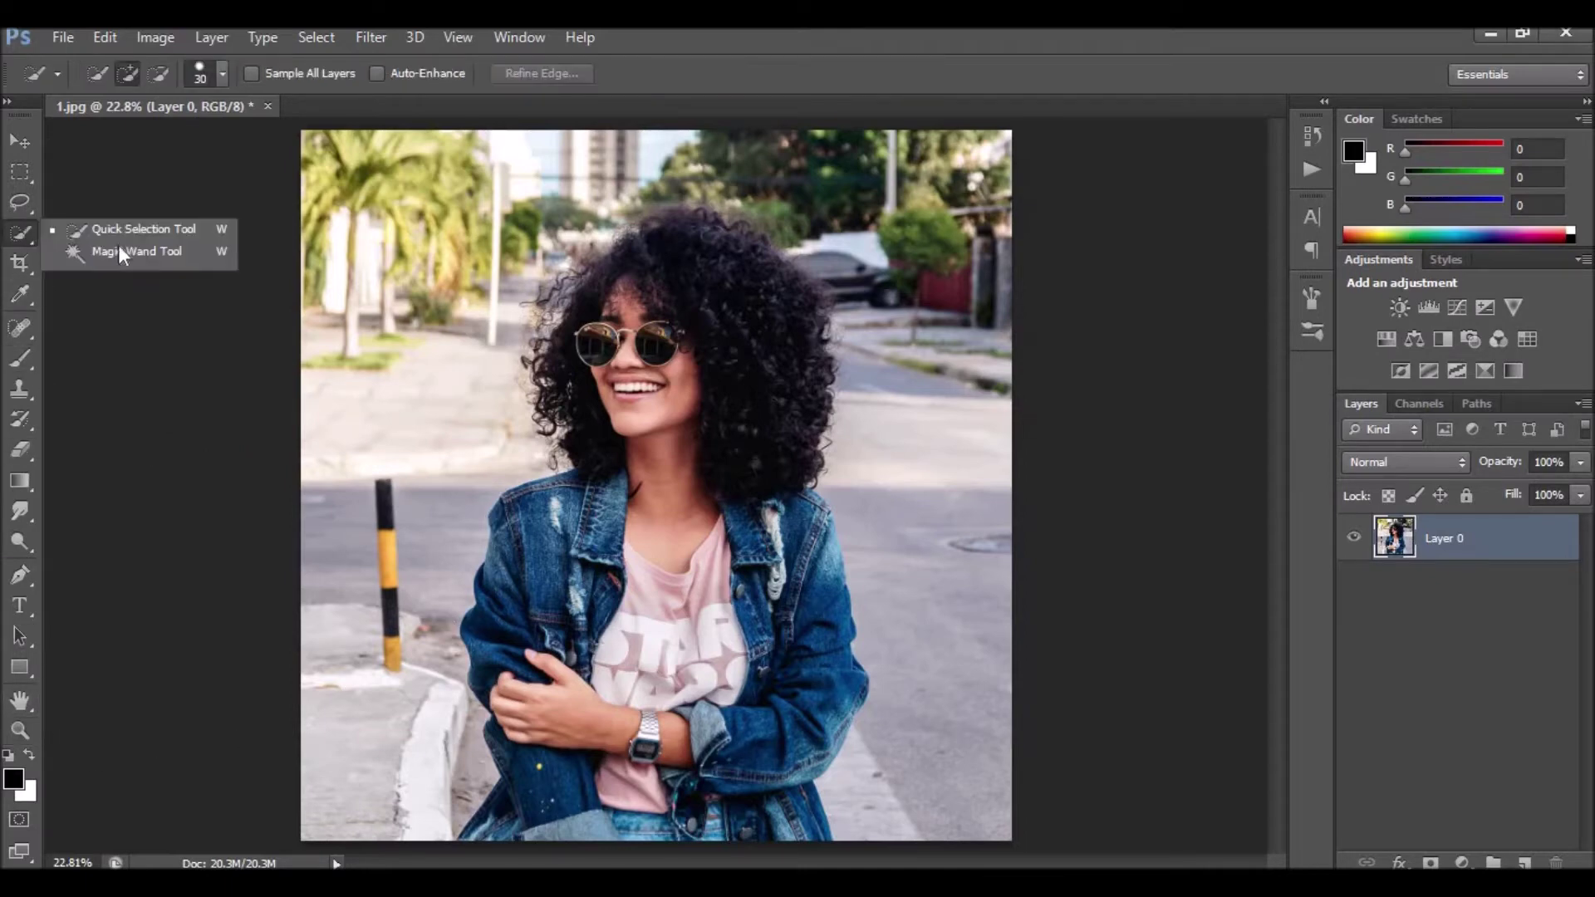
{"action": "left_click", "coordinate": [134, 232]}
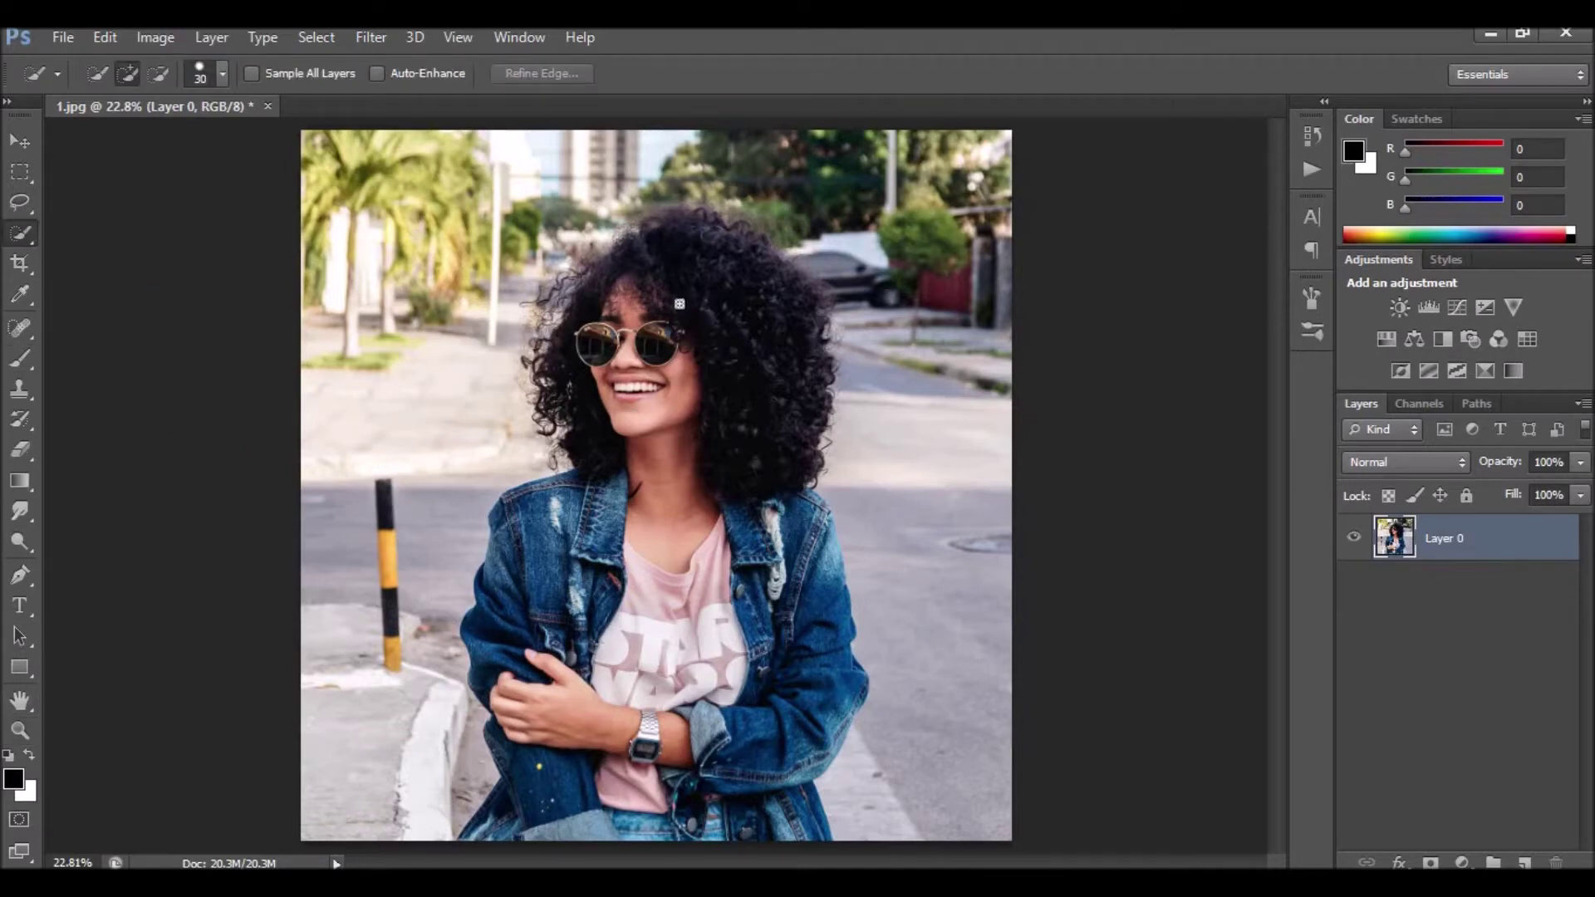
{"action": "key", "text": "bracketright"}
{"action": "mouse_move", "coordinate": [649, 303]}
{"action": "left_mouse_down"}
{"action": "mouse_move", "coordinate": [670, 254]}
{"action": "mouse_move", "coordinate": [752, 246]}
{"action": "mouse_move", "coordinate": [781, 345]}
{"action": "mouse_move", "coordinate": [728, 427]}
{"action": "mouse_move", "coordinate": [605, 323]}
{"action": "mouse_move", "coordinate": [581, 342]}
{"action": "mouse_move", "coordinate": [601, 535]}
{"action": "mouse_move", "coordinate": [735, 546]}
{"action": "mouse_move", "coordinate": [801, 577]}
{"action": "mouse_move", "coordinate": [797, 660]}
{"action": "mouse_move", "coordinate": [752, 740]}
{"action": "mouse_move", "coordinate": [731, 739]}
{"action": "left_mouse_up"}
{"action": "mouse_move", "coordinate": [535, 517]}
{"action": "left_mouse_down"}
{"action": "mouse_move", "coordinate": [506, 520]}
{"action": "mouse_move", "coordinate": [499, 590]}
{"action": "mouse_move", "coordinate": [534, 808]}
{"action": "mouse_move", "coordinate": [632, 831]}
{"action": "mouse_move", "coordinate": [758, 826]}
{"action": "left_mouse_up"}
{"action": "left_click_drag", "start_coordinate": [604, 453], "coordinate": [662, 296]}
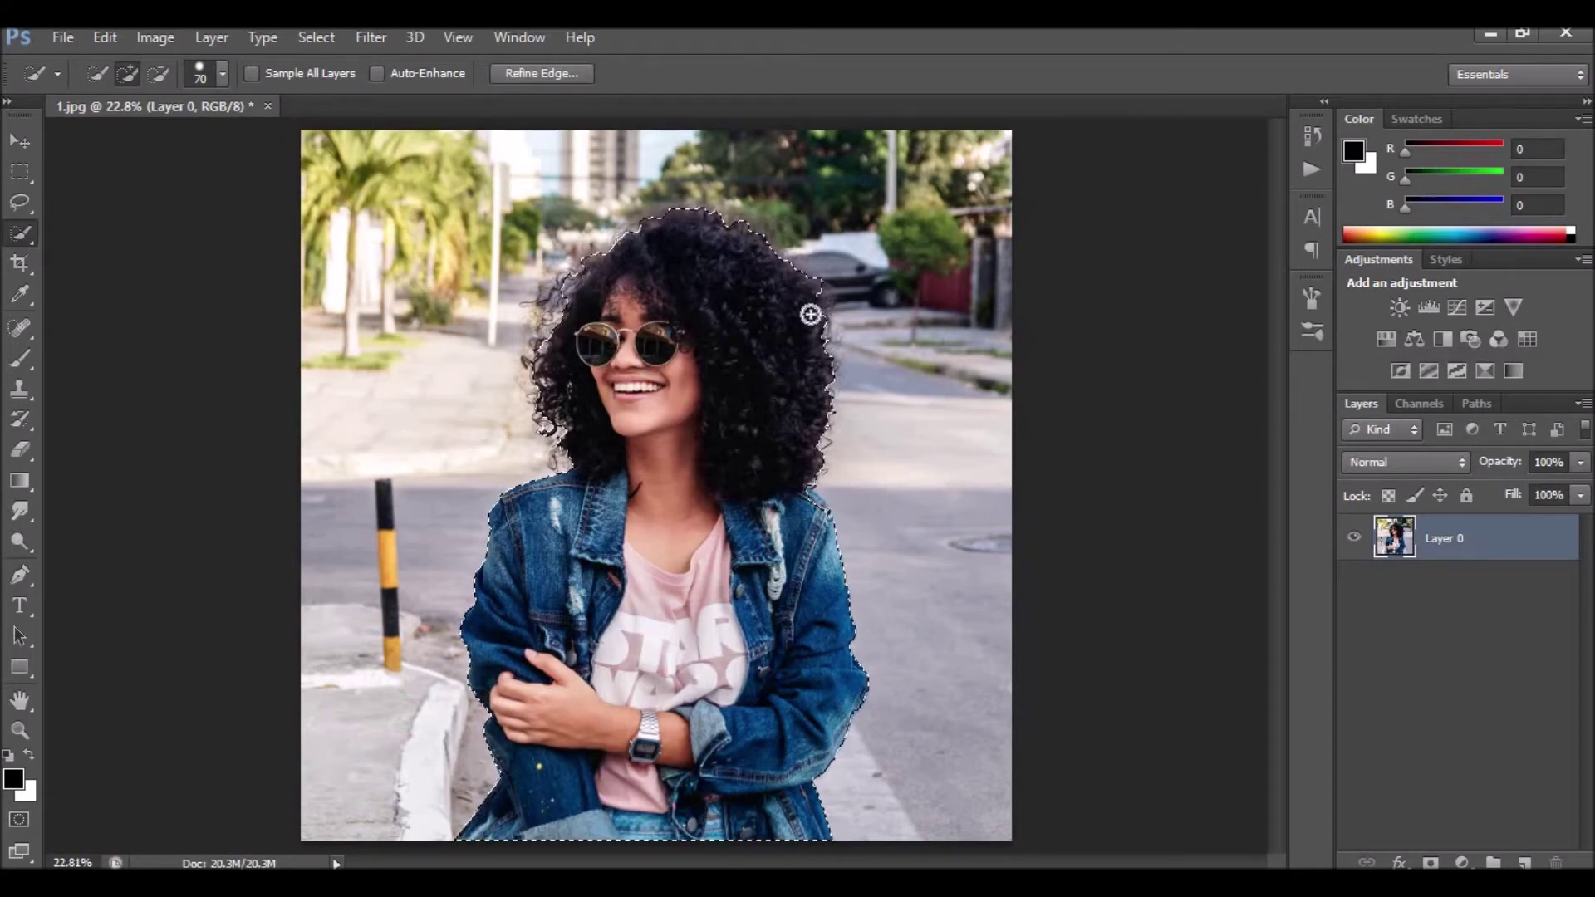
{"action": "left_click", "coordinate": [810, 341], "text": "alt"}
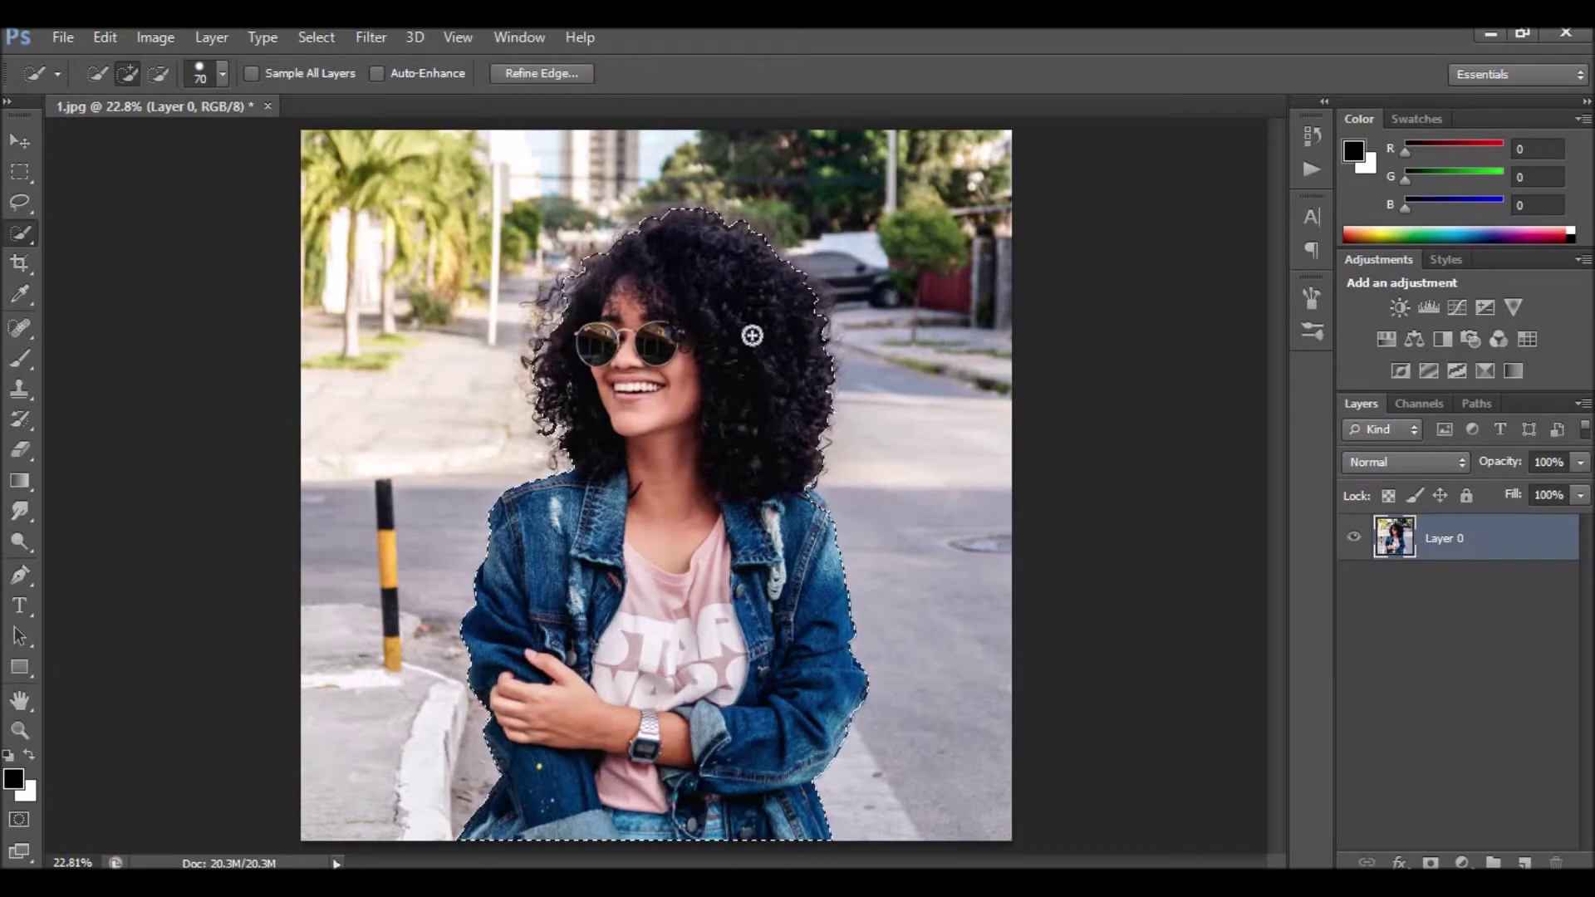
{"action": "left_click", "coordinate": [530, 75]}
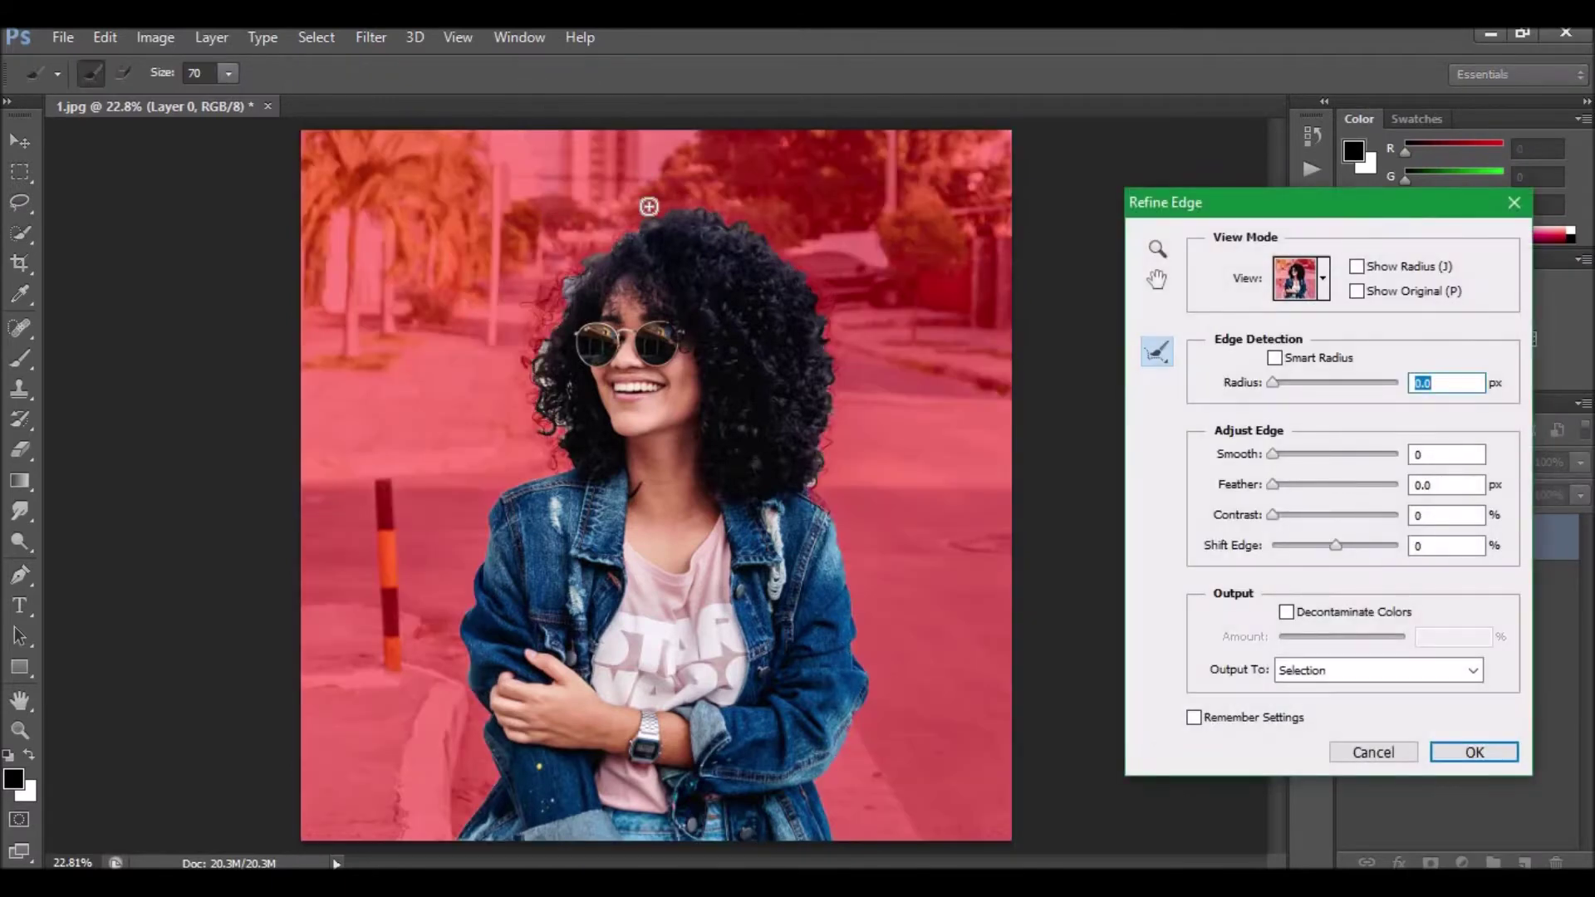
Step: Enable Smart Radius with radius 2.8 px and contrast 4%, zoomed in on the hairline
{"action": "left_click", "coordinate": [1277, 361]}
{"action": "left_click", "coordinate": [1291, 386]}
{"action": "left_click_drag", "start_coordinate": [1274, 517], "coordinate": [1283, 515]}
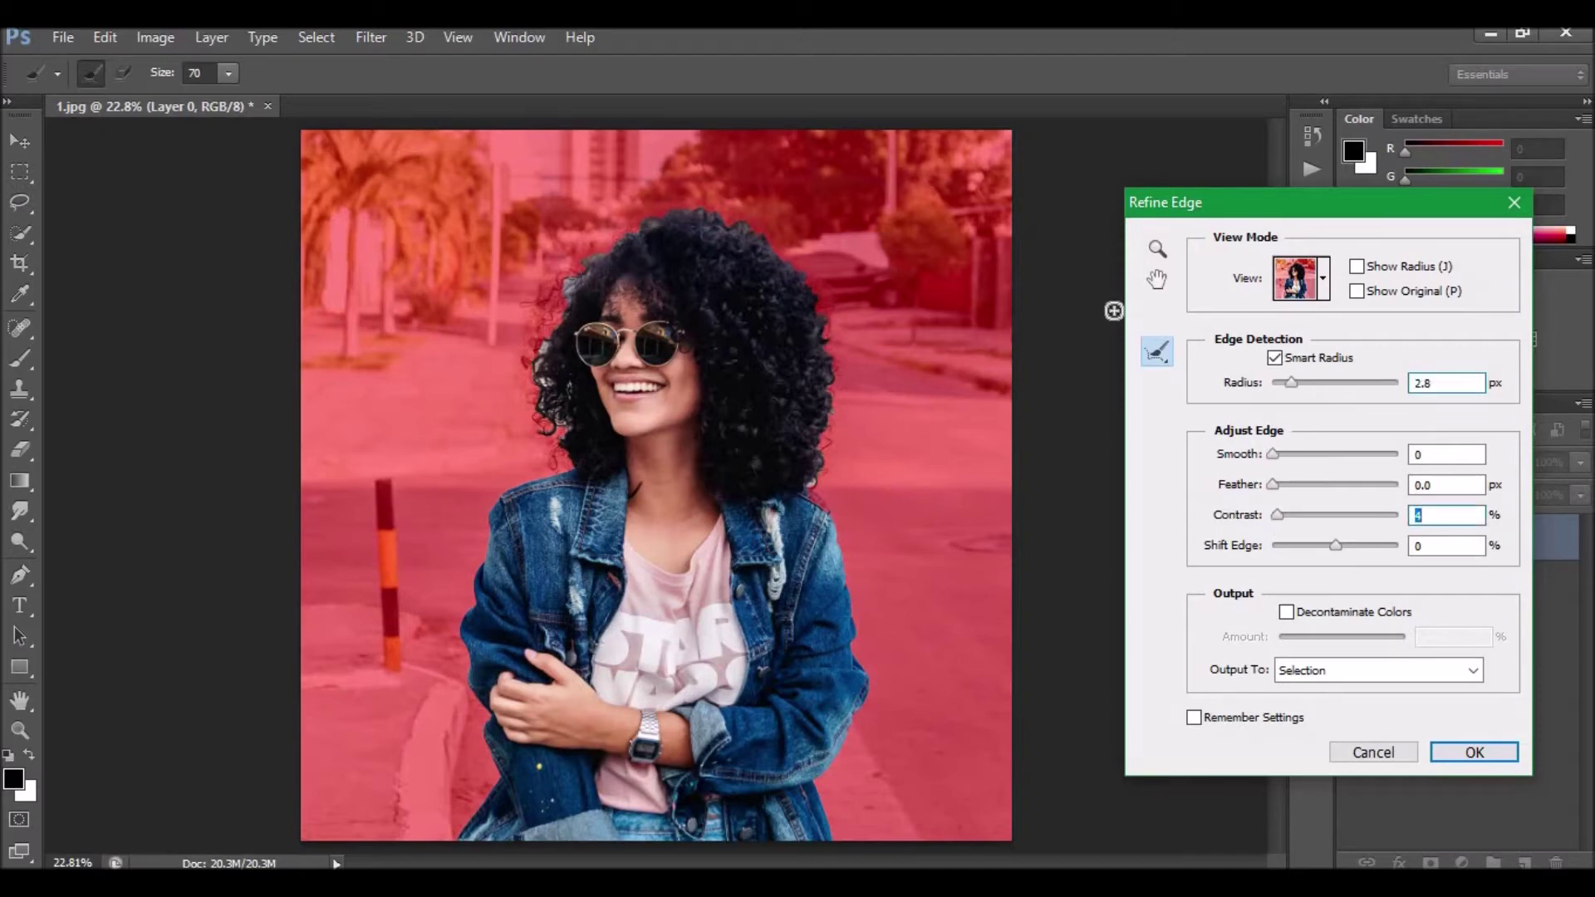
{"action": "left_click", "coordinate": [1157, 249]}
{"action": "left_click", "coordinate": [552, 415]}
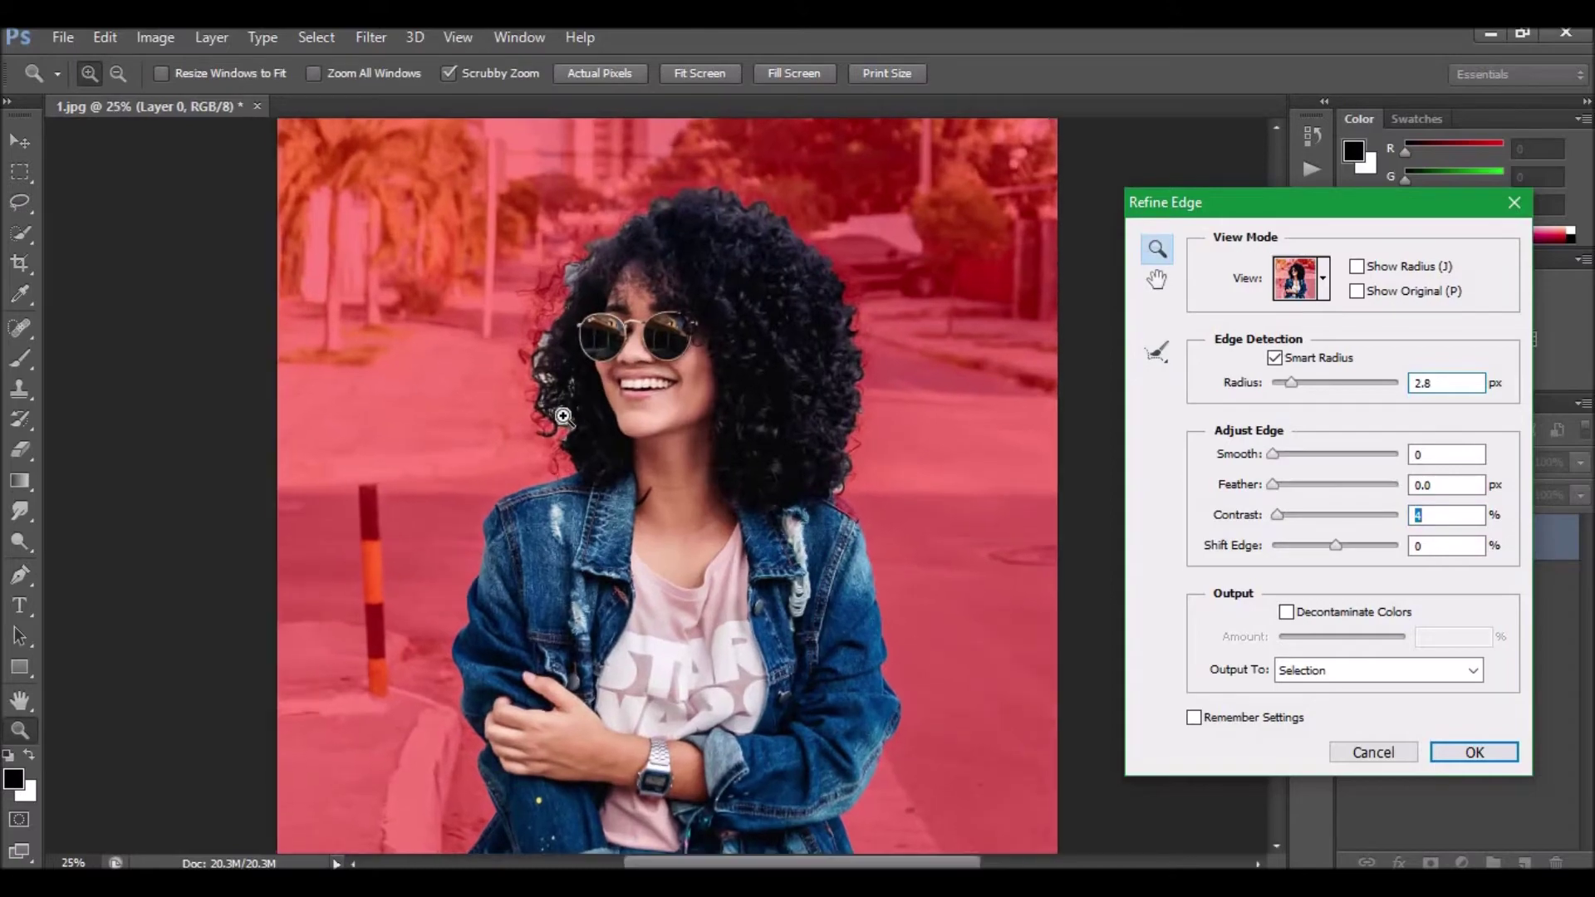
{"action": "left_click", "coordinate": [552, 414]}
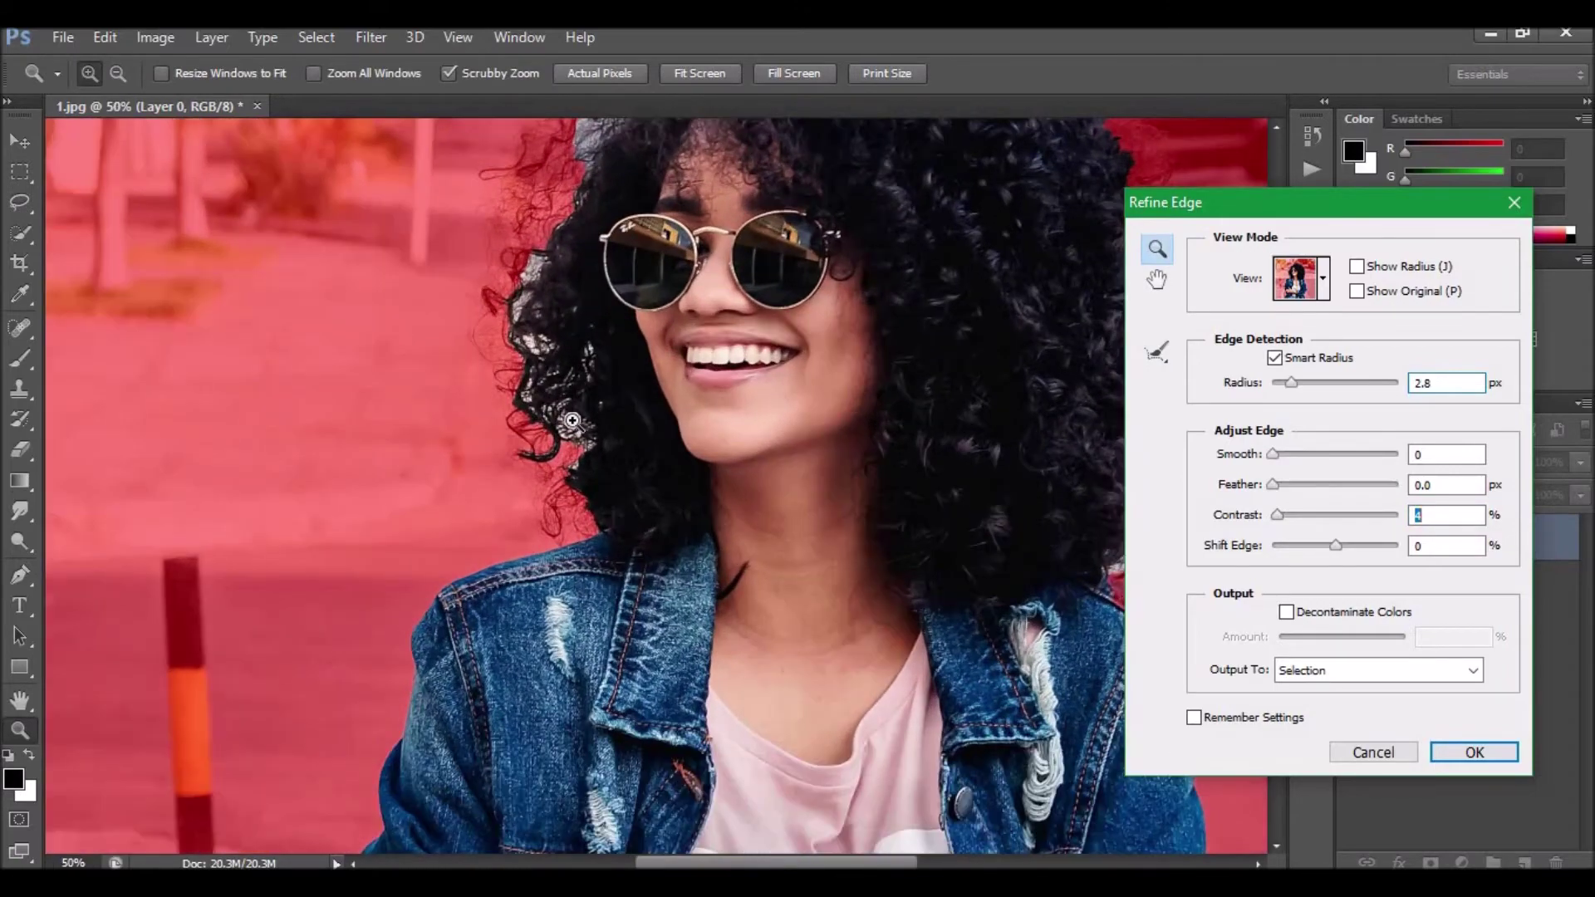
{"action": "key", "text": "ctrl+plus"}
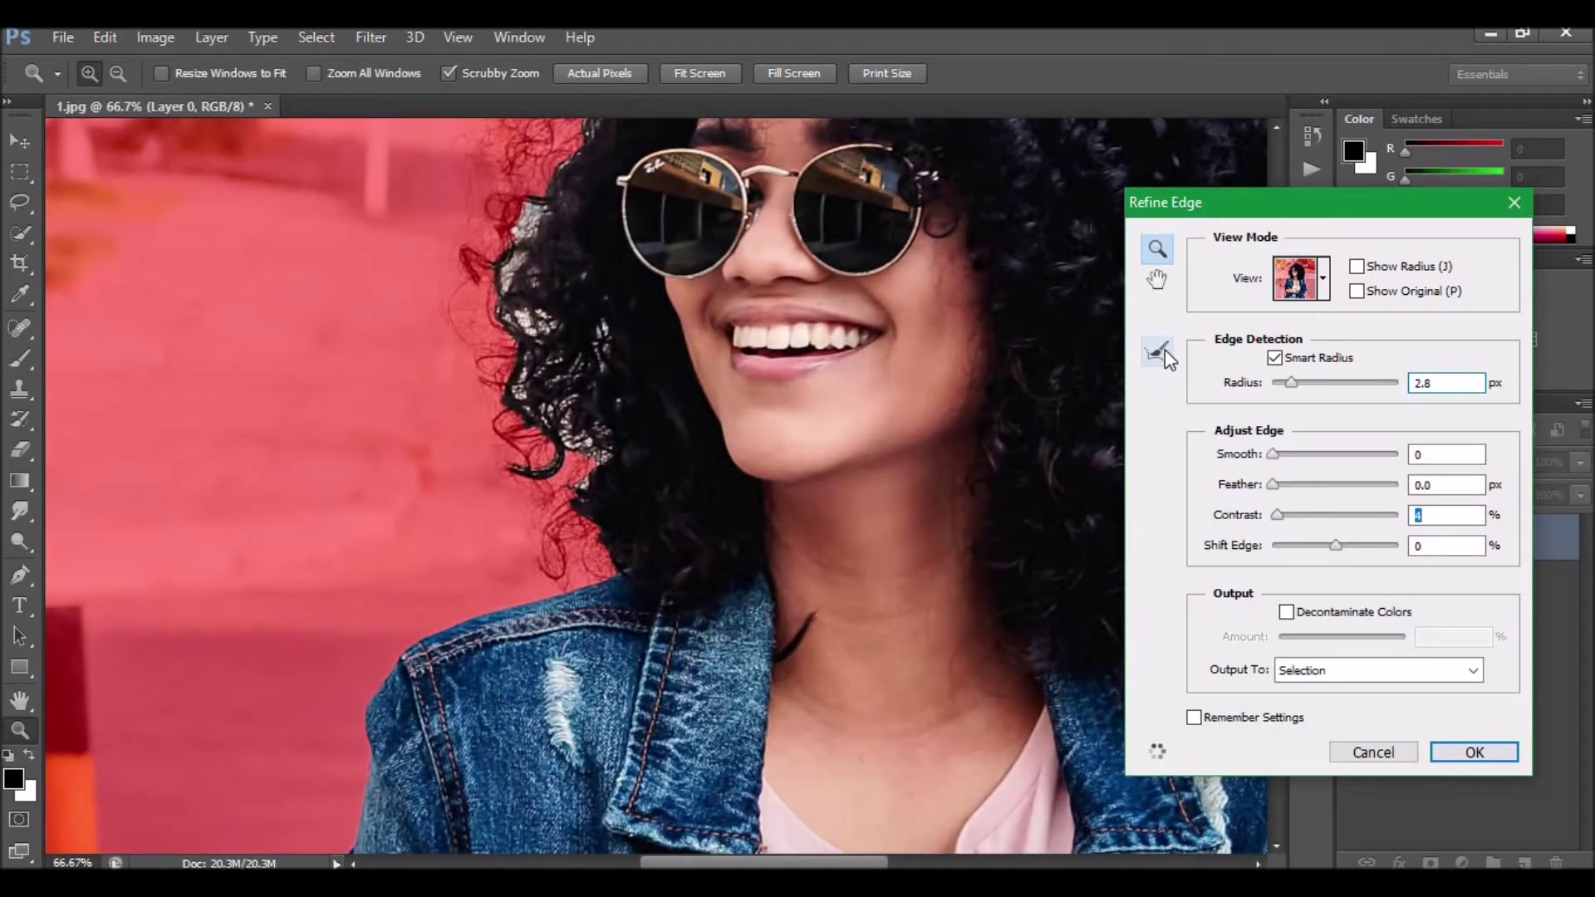
{"action": "left_click", "coordinate": [1157, 352]}
Step: Brush Refine Radius along the left hair, top curls, right hair edge and jacket shoulder
{"action": "mouse_move", "coordinate": [555, 565]}
{"action": "left_mouse_down"}
{"action": "mouse_move", "coordinate": [584, 341]}
{"action": "mouse_move", "coordinate": [538, 499]}
{"action": "mouse_move", "coordinate": [473, 308]}
{"action": "mouse_move", "coordinate": [491, 220]}
{"action": "mouse_move", "coordinate": [522, 173]}
{"action": "left_mouse_up"}
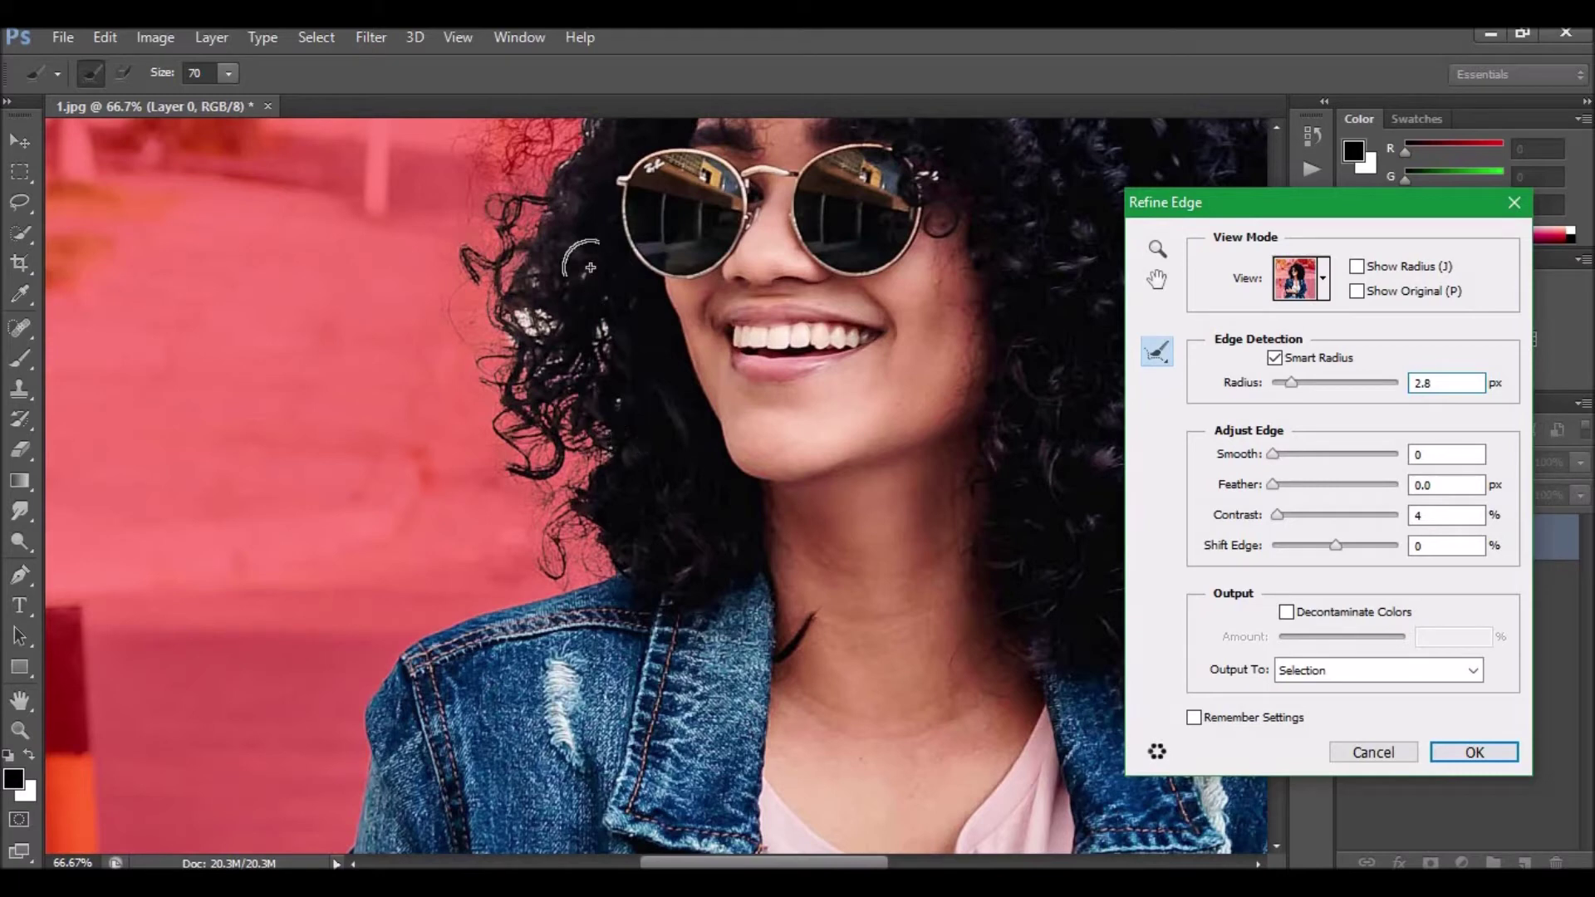
{"action": "mouse_move", "coordinate": [578, 274]}
{"action": "left_mouse_down"}
{"action": "mouse_move", "coordinate": [565, 491]}
{"action": "mouse_move", "coordinate": [469, 556]}
{"action": "mouse_move", "coordinate": [509, 382]}
{"action": "mouse_move", "coordinate": [688, 249]}
{"action": "left_mouse_up"}
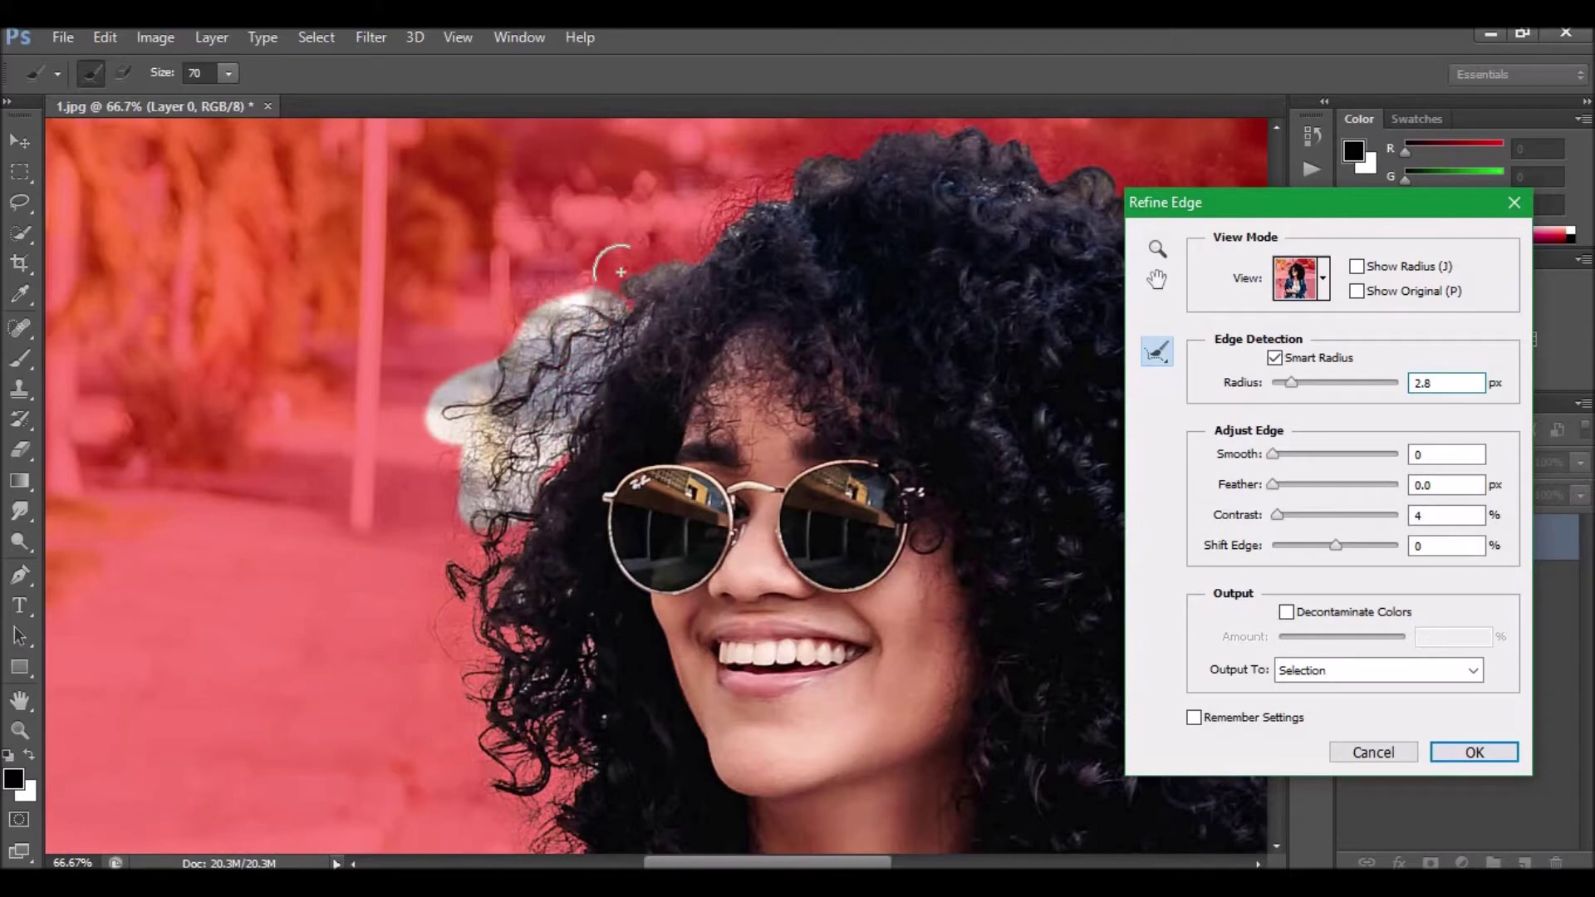
{"action": "mouse_move", "coordinate": [689, 249]}
{"action": "left_mouse_down"}
{"action": "mouse_move", "coordinate": [901, 193]}
{"action": "mouse_move", "coordinate": [632, 369]}
{"action": "left_mouse_up"}
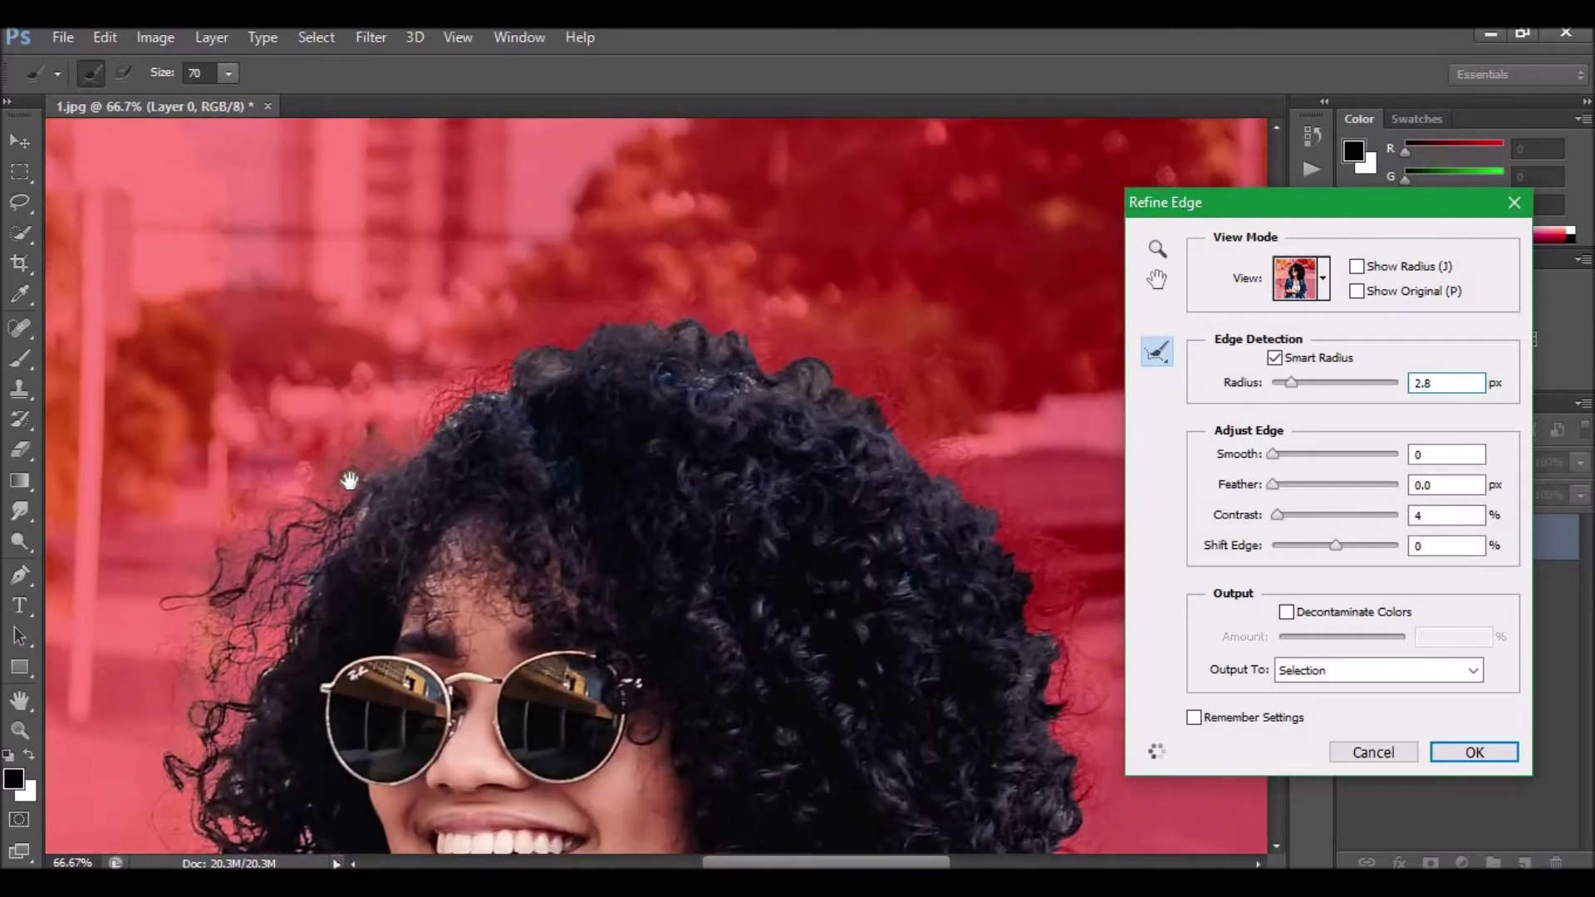
{"action": "mouse_move", "coordinate": [352, 518]}
{"action": "left_mouse_down"}
{"action": "mouse_move", "coordinate": [688, 330]}
{"action": "mouse_move", "coordinate": [883, 396]}
{"action": "mouse_move", "coordinate": [1032, 559]}
{"action": "mouse_move", "coordinate": [1076, 660]}
{"action": "mouse_move", "coordinate": [1018, 592]}
{"action": "left_mouse_up"}
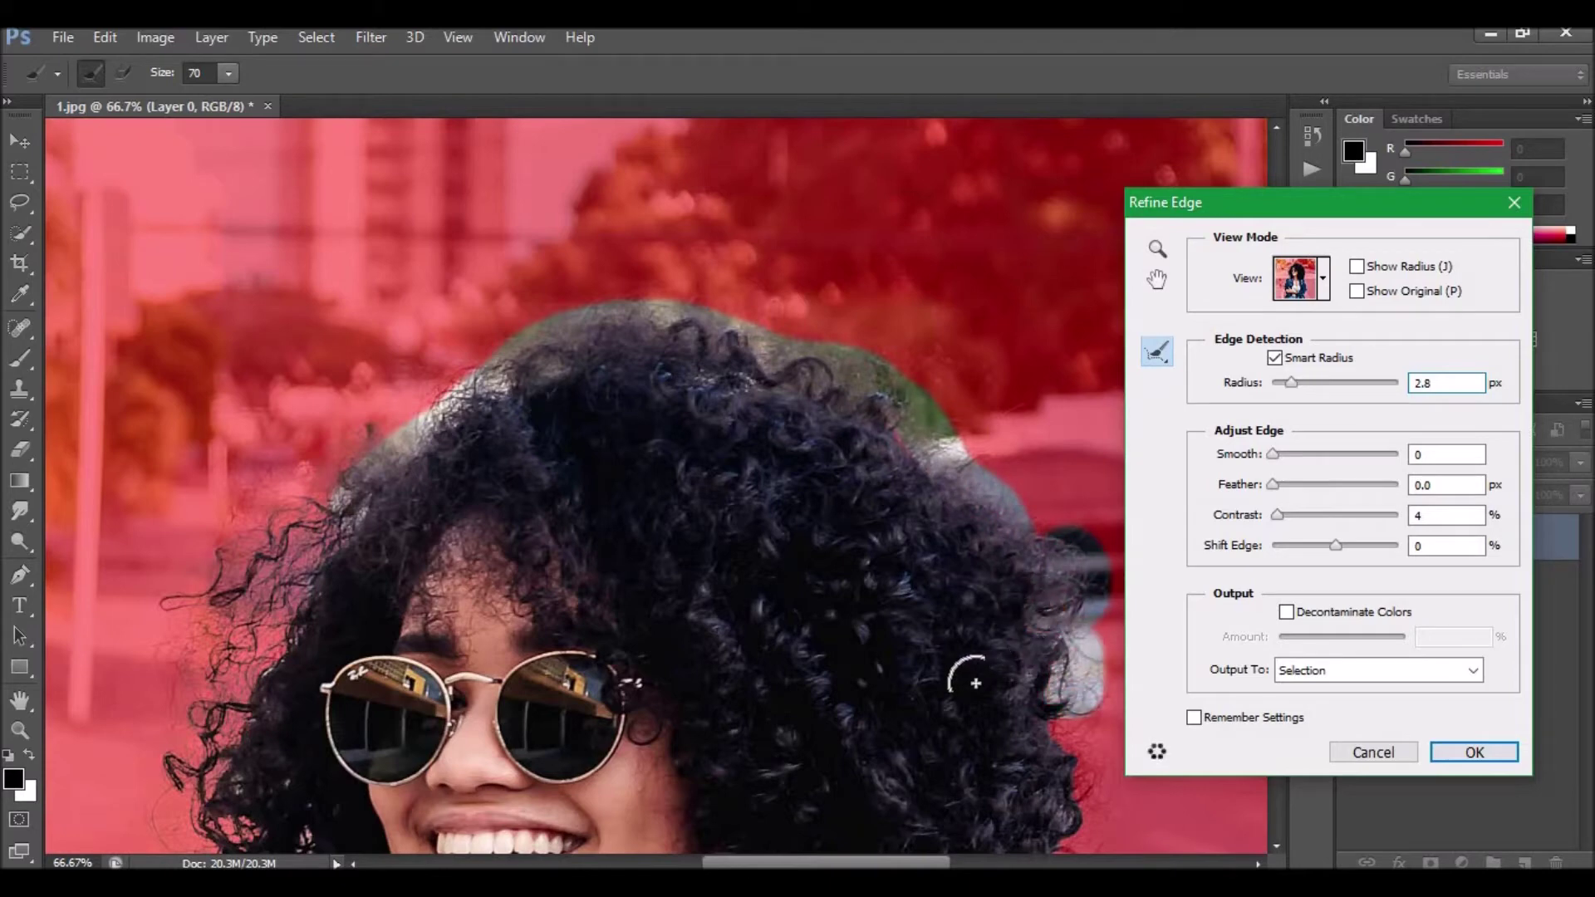
{"action": "mouse_move", "coordinate": [951, 676]}
{"action": "left_mouse_down"}
{"action": "mouse_move", "coordinate": [599, 423]}
{"action": "mouse_move", "coordinate": [673, 358]}
{"action": "left_mouse_up"}
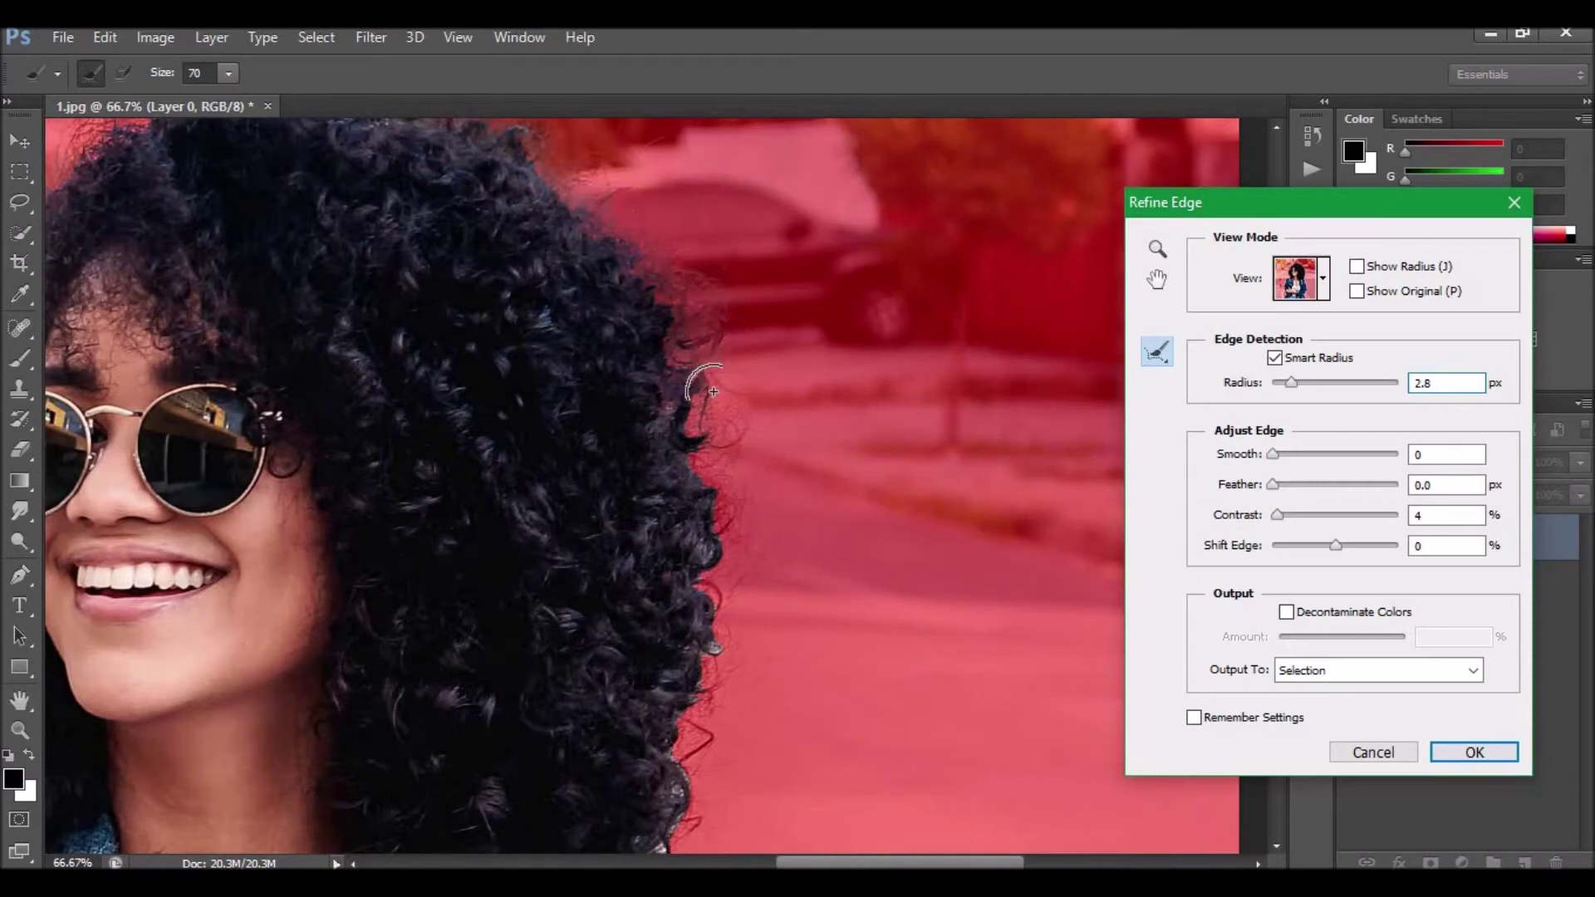
{"action": "mouse_move", "coordinate": [694, 365]}
{"action": "left_mouse_down"}
{"action": "mouse_move", "coordinate": [712, 484]}
{"action": "mouse_move", "coordinate": [677, 806]}
{"action": "left_mouse_up"}
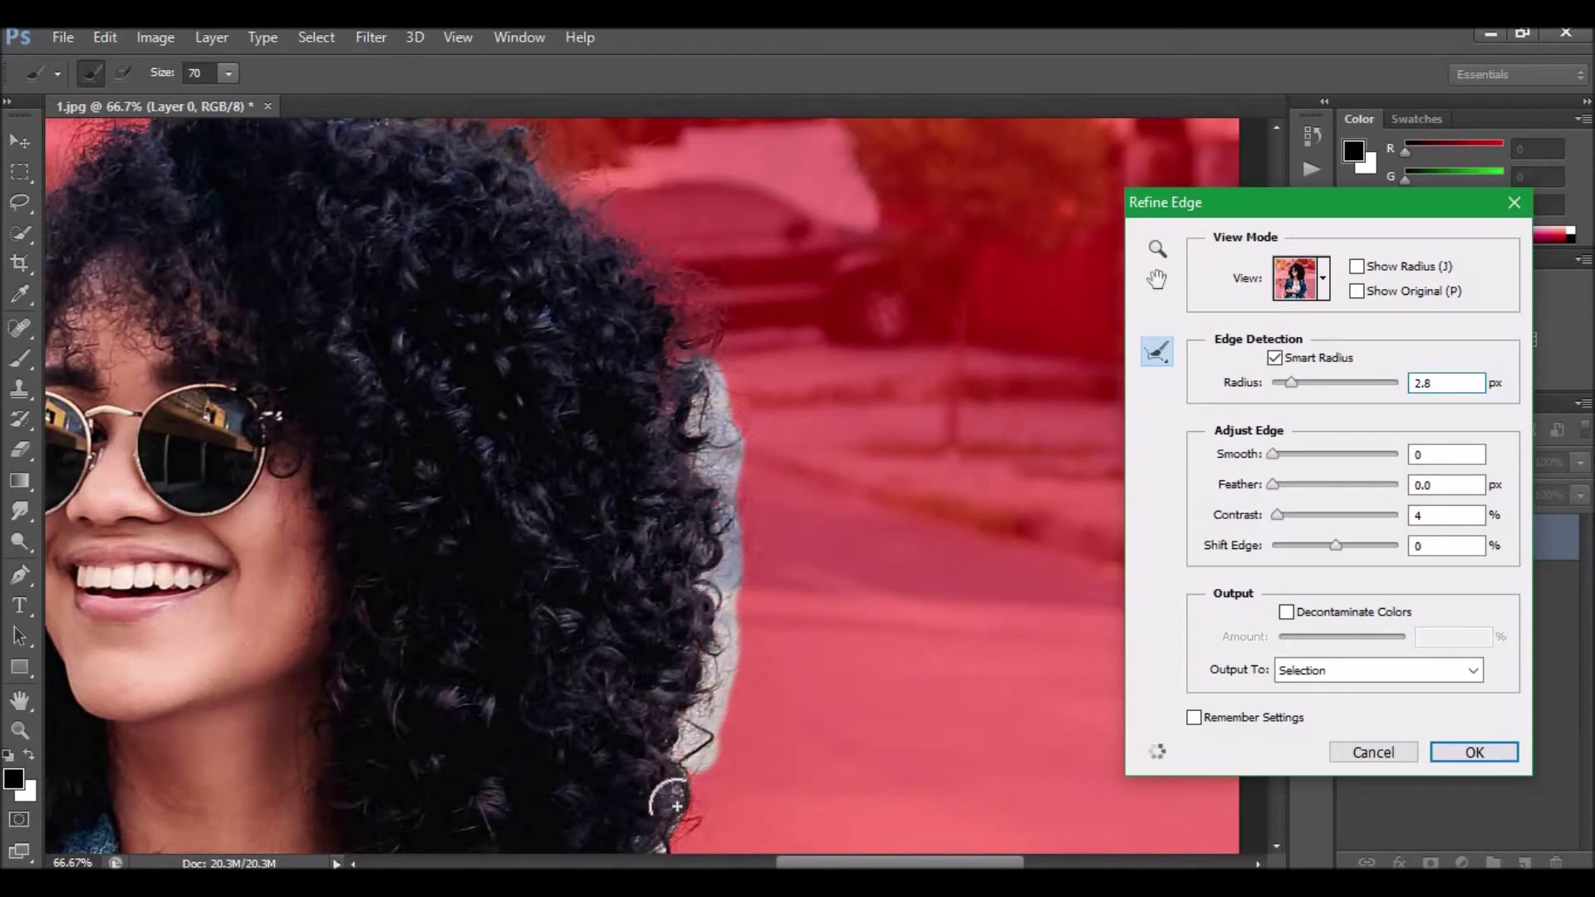
{"action": "mouse_move", "coordinate": [657, 710]}
{"action": "left_mouse_down"}
{"action": "mouse_move", "coordinate": [627, 402]}
{"action": "mouse_move", "coordinate": [653, 355]}
{"action": "mouse_move", "coordinate": [634, 519]}
{"action": "left_mouse_up"}
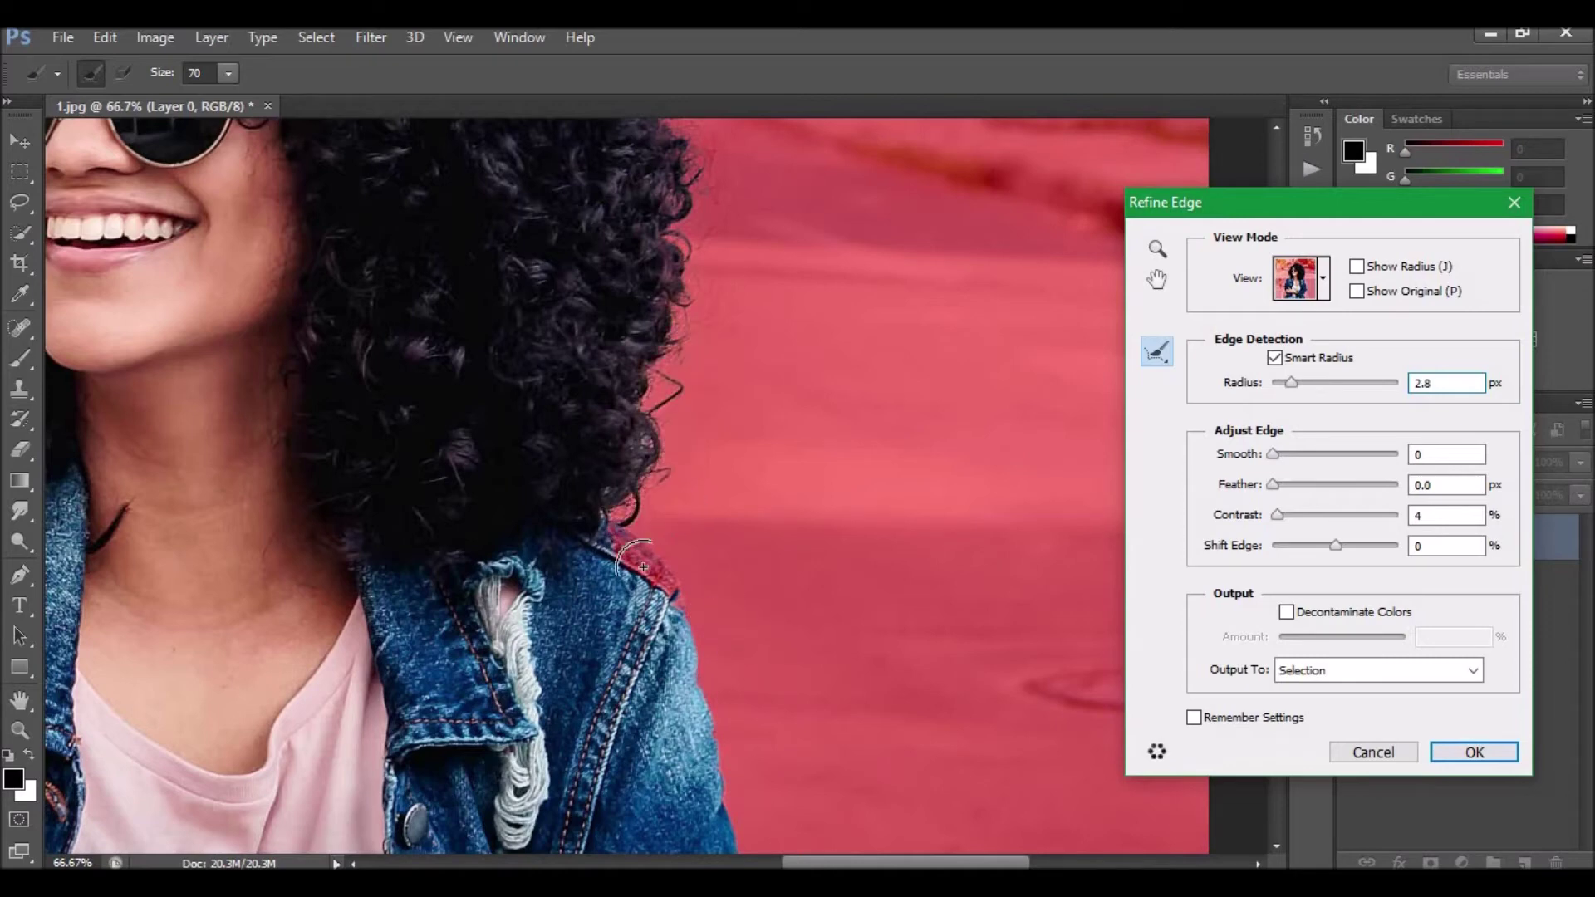
{"action": "left_click_drag", "start_coordinate": [644, 567], "coordinate": [665, 565]}
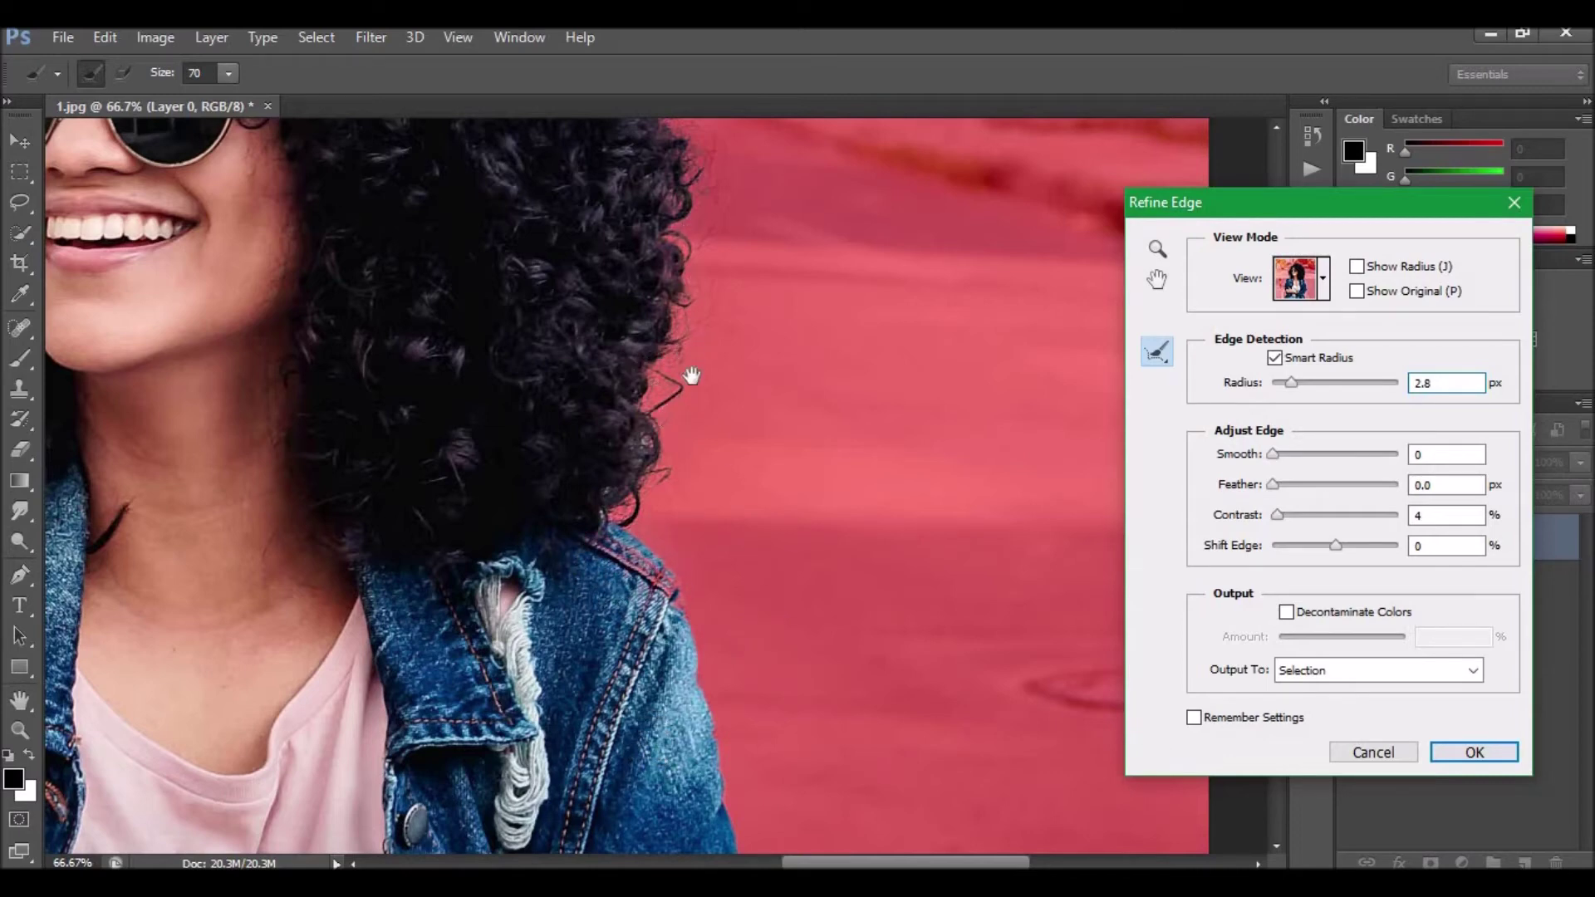
{"action": "left_click_drag", "start_coordinate": [716, 446], "coordinate": [722, 613]}
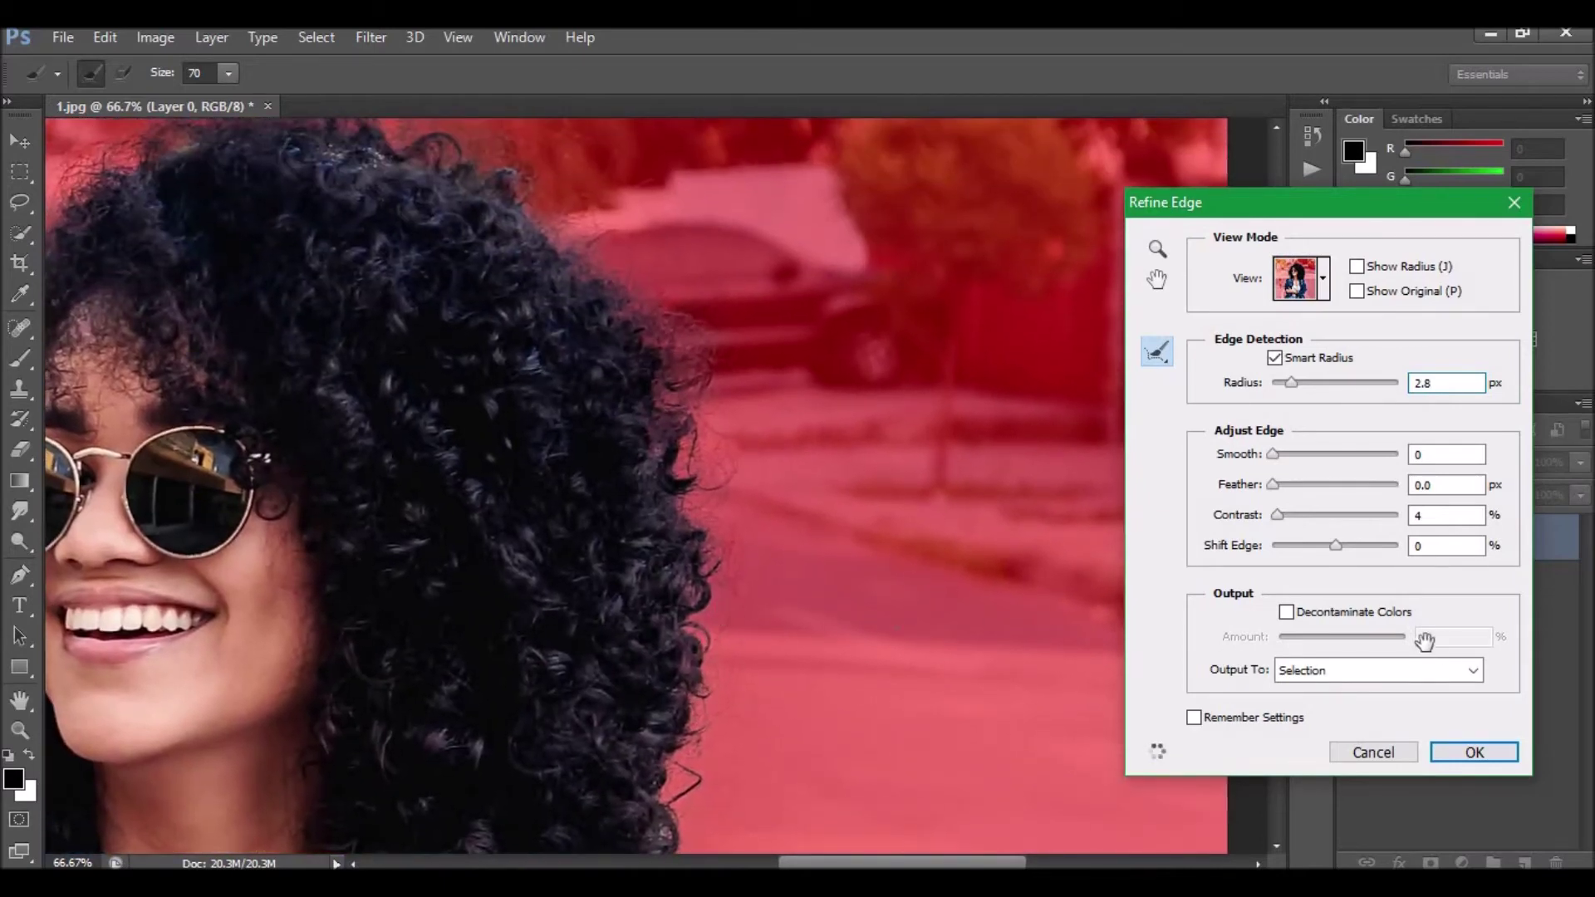
Step: Apply Refine Edge with radius 4.7, feather 1 px, shift edge +10%, and copy the woman to Layer 1
{"action": "left_click_drag", "start_coordinate": [1295, 384], "coordinate": [1309, 389]}
{"action": "left_click", "coordinate": [1443, 486]}
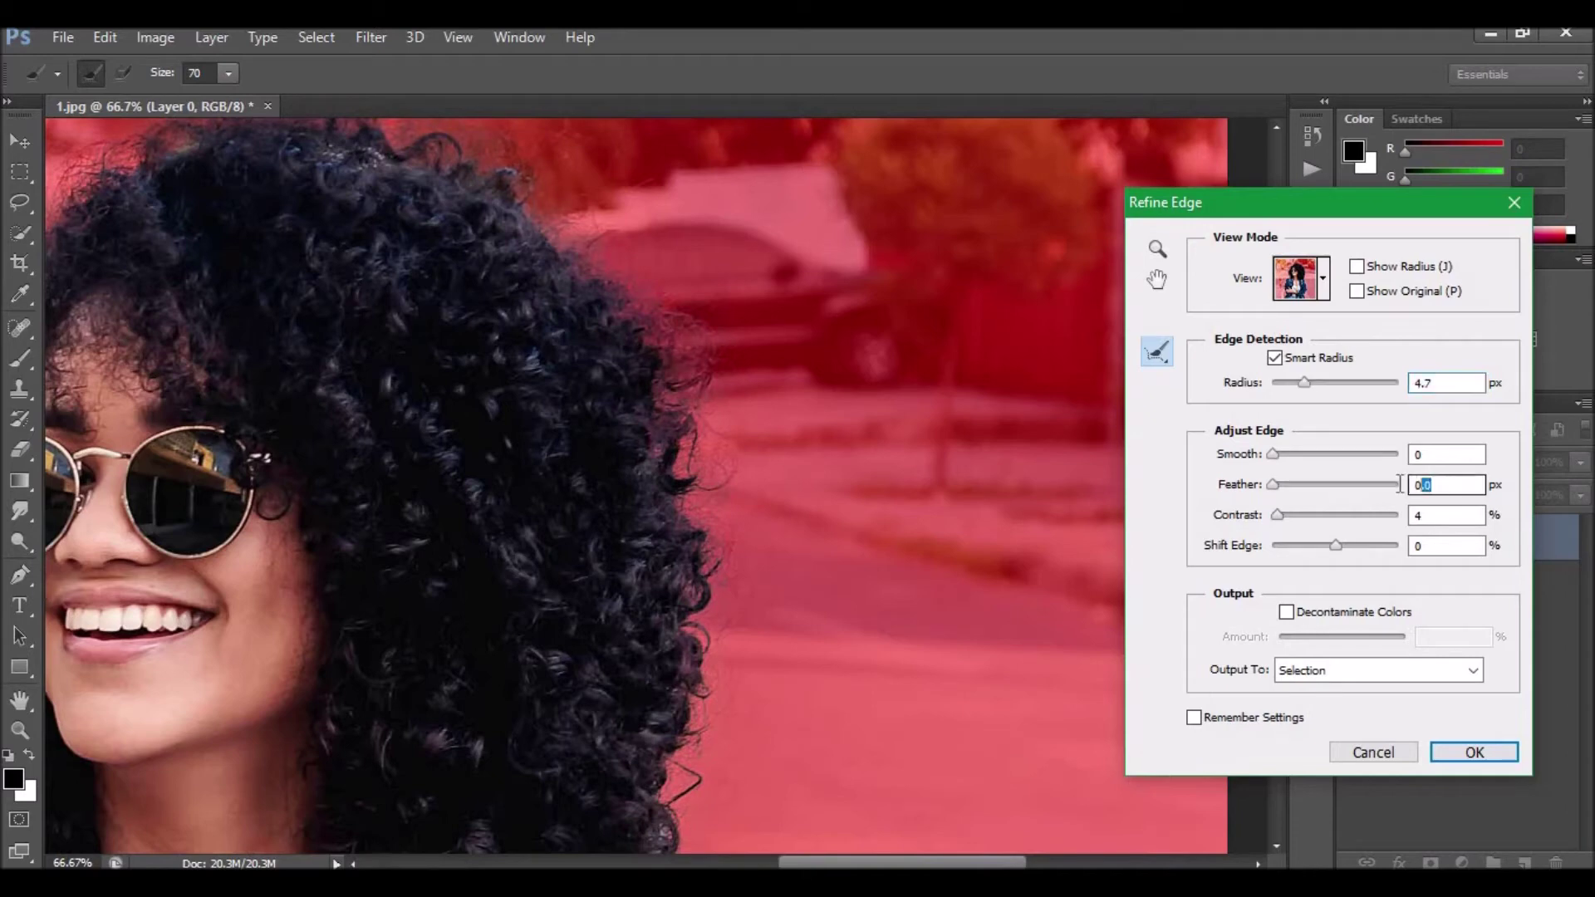
{"action": "type", "text": "1"}
{"action": "left_click", "coordinate": [1340, 546]}
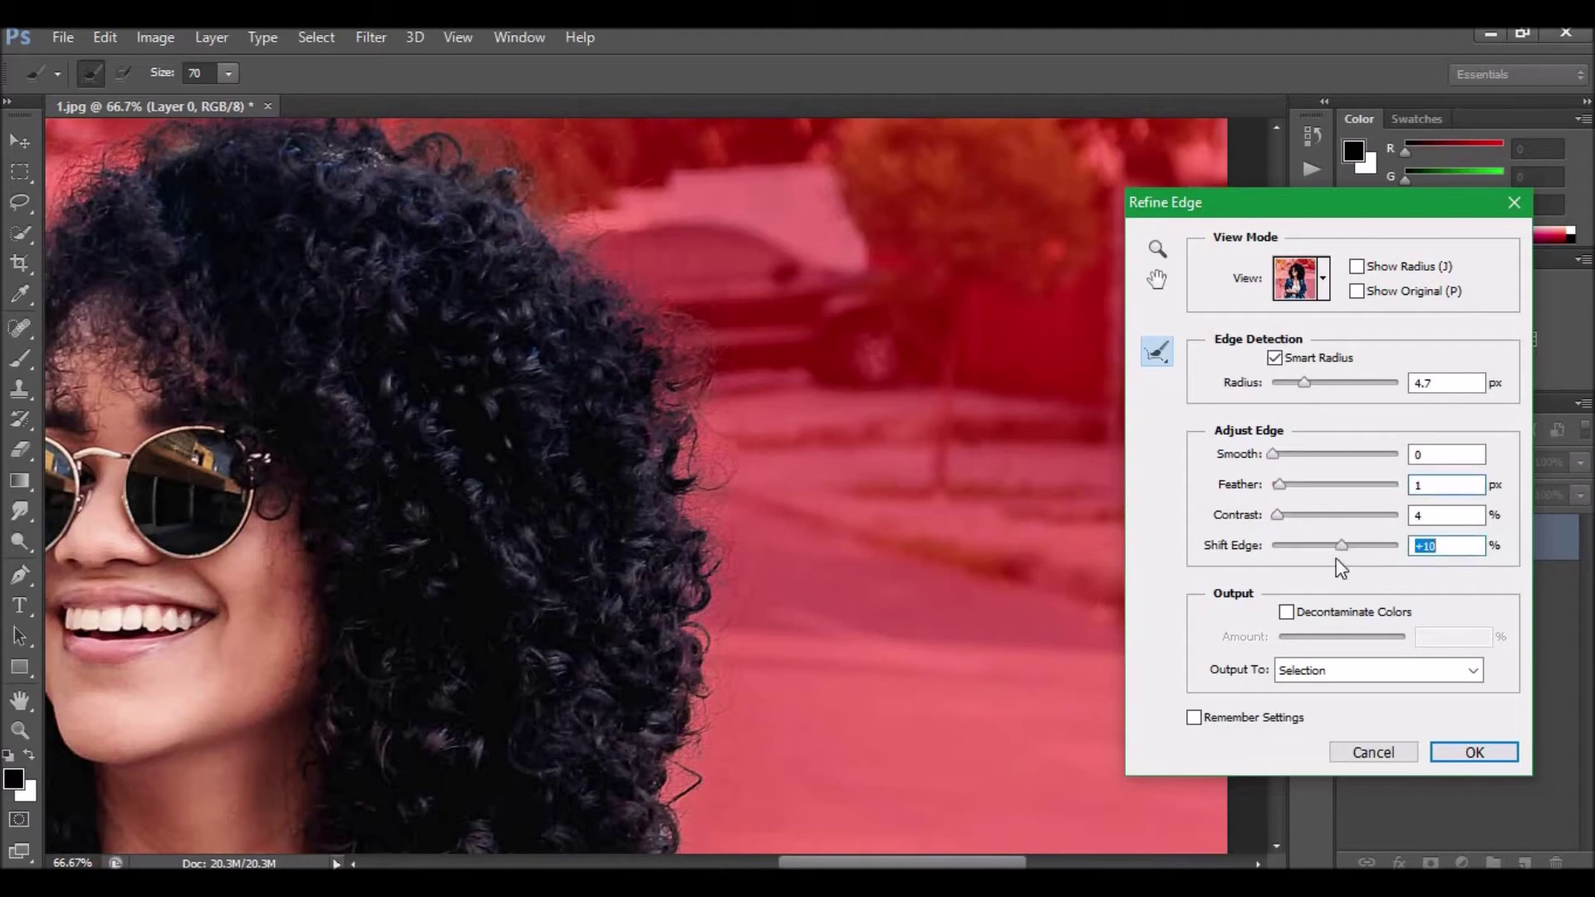
{"action": "left_click", "coordinate": [1464, 753]}
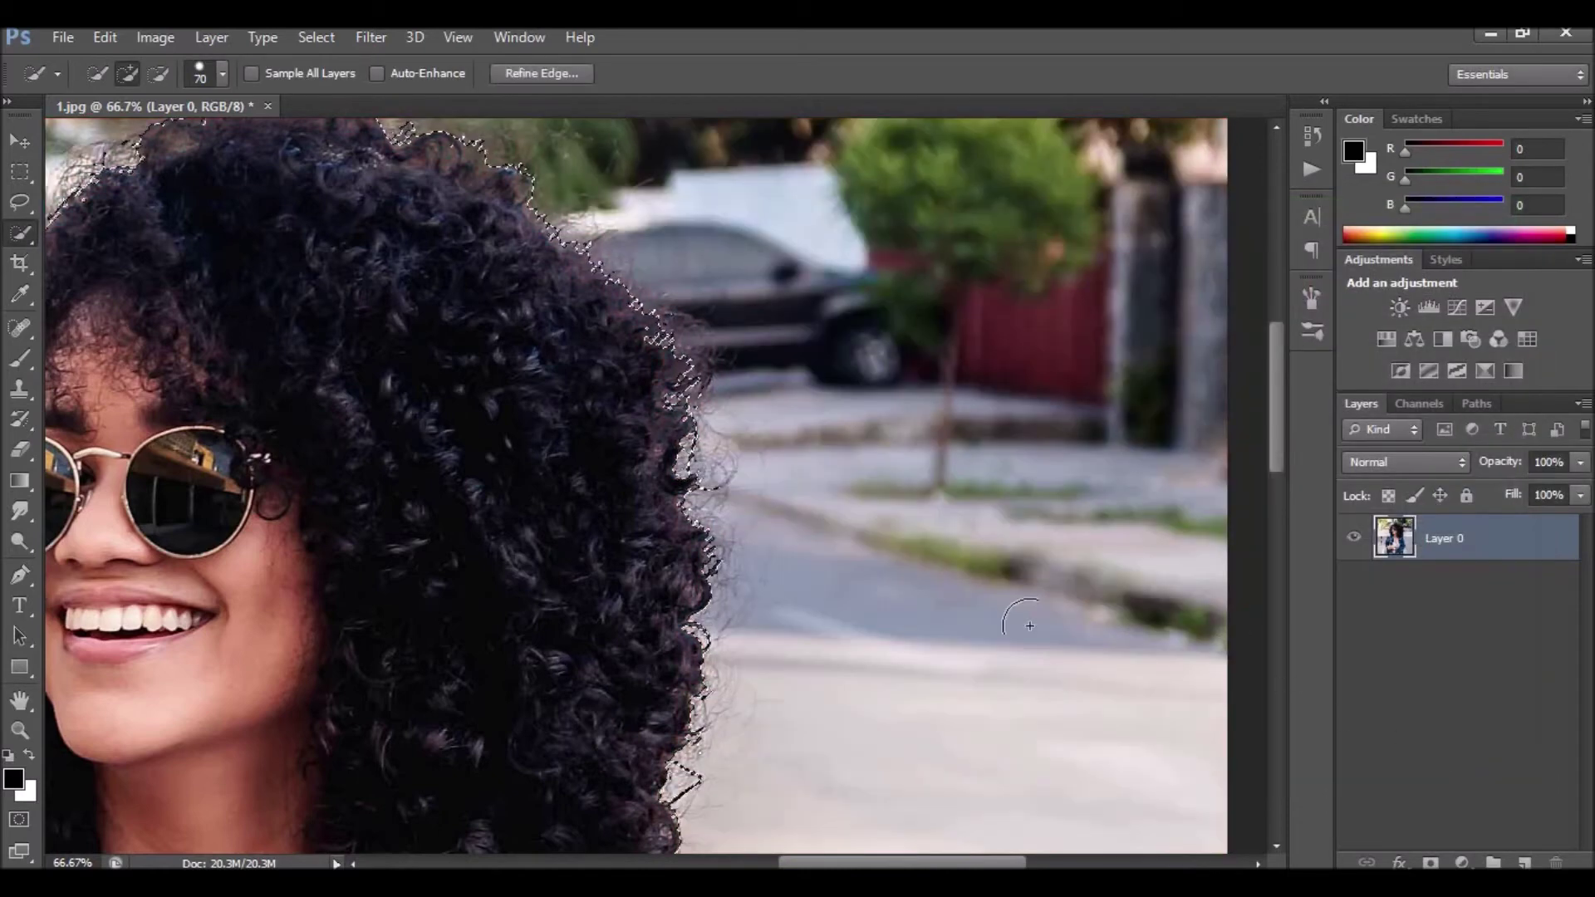
{"action": "key", "text": "ctrl+j"}
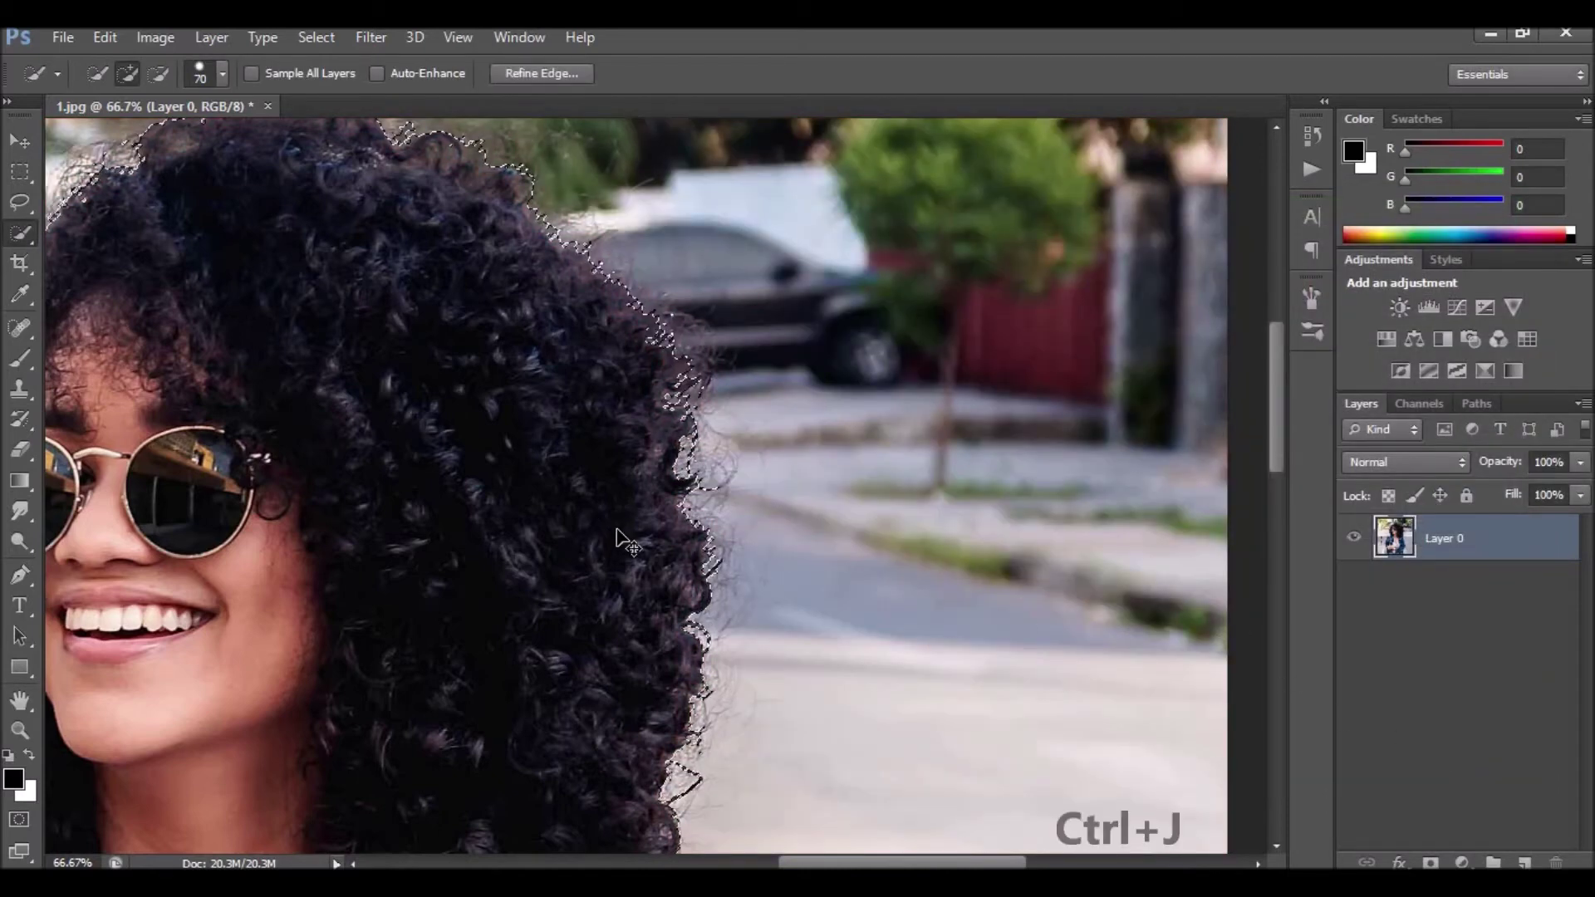
Step: Fit the image on screen and hide Layer 0 to check the cut-out woman
{"action": "left_click", "coordinate": [20, 733]}
{"action": "right_click", "coordinate": [516, 443]}
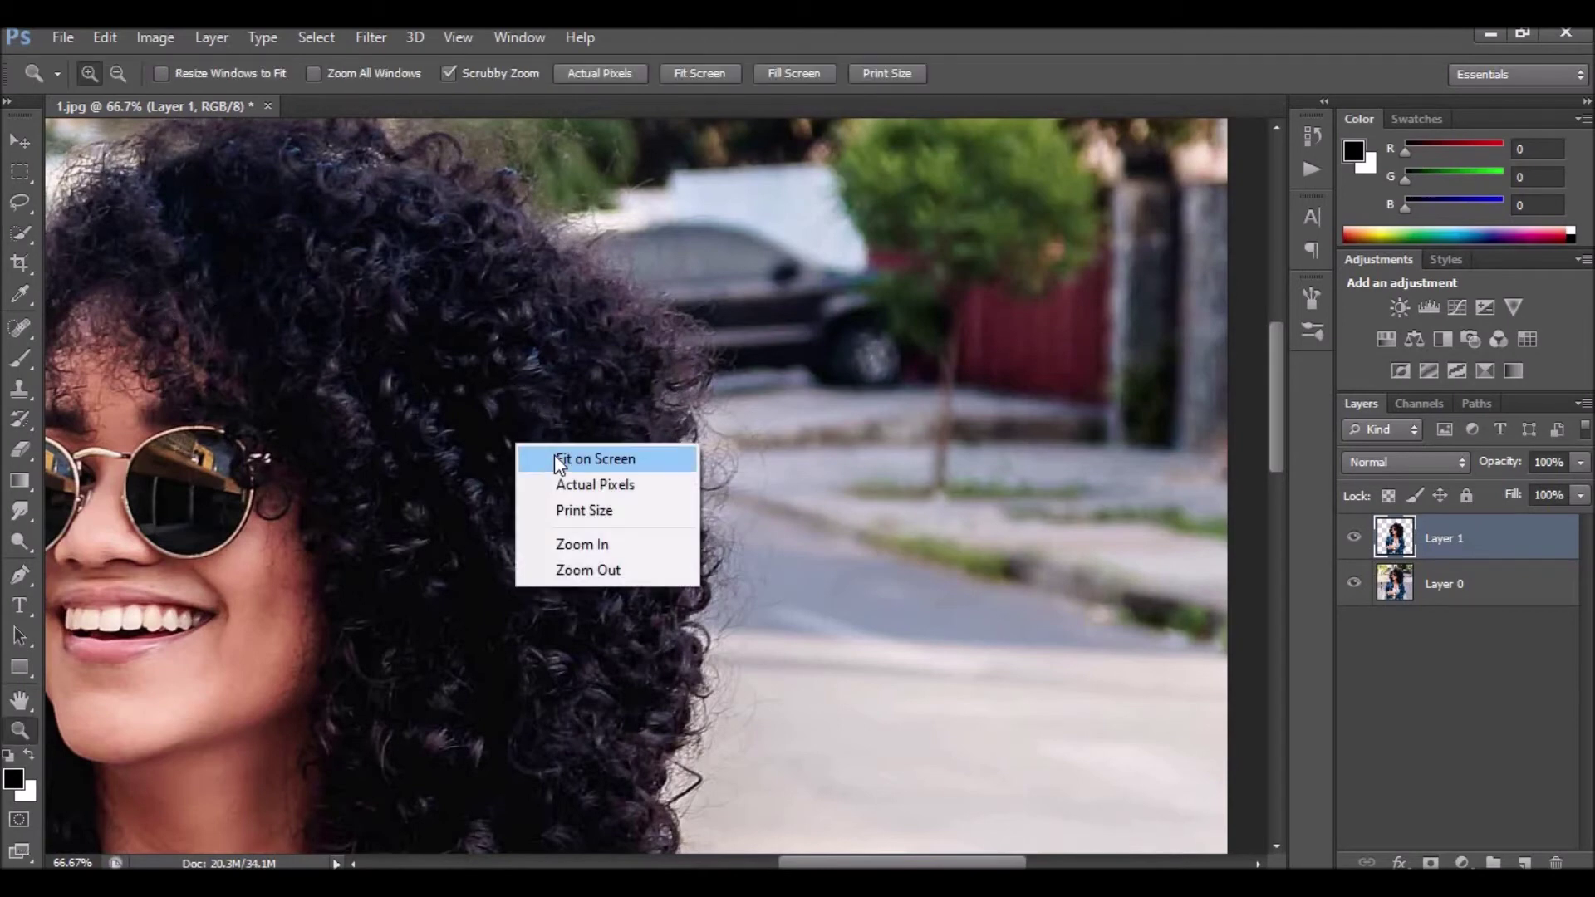
{"action": "left_click", "coordinate": [555, 458]}
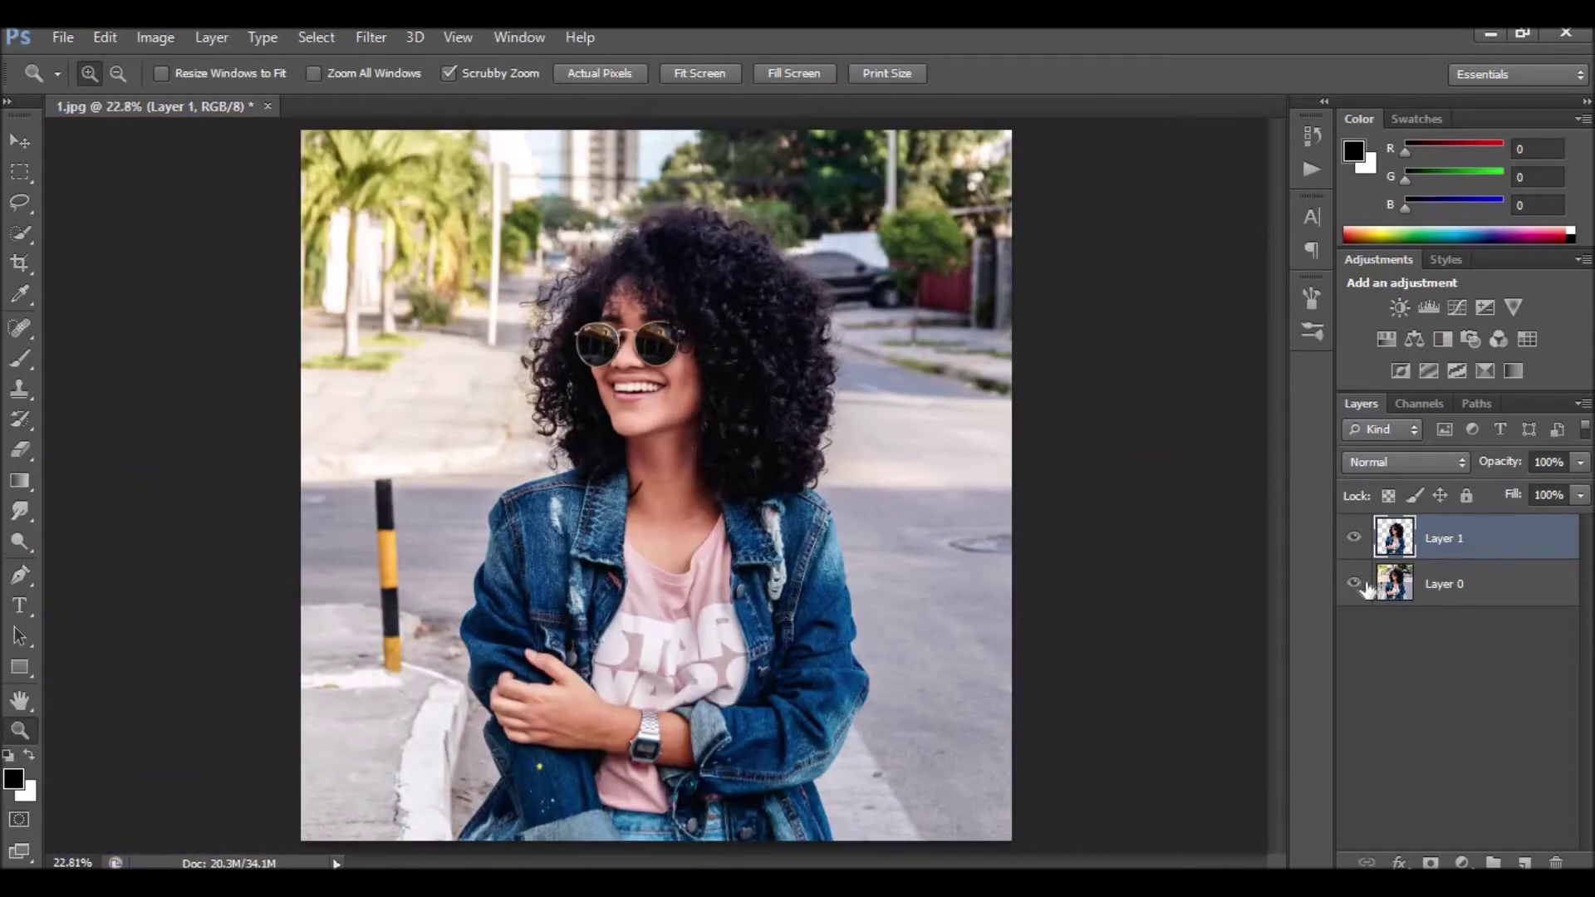
{"action": "left_click", "coordinate": [1354, 584]}
{"action": "left_click", "coordinate": [1363, 585]}
{"action": "left_click", "coordinate": [1354, 584]}
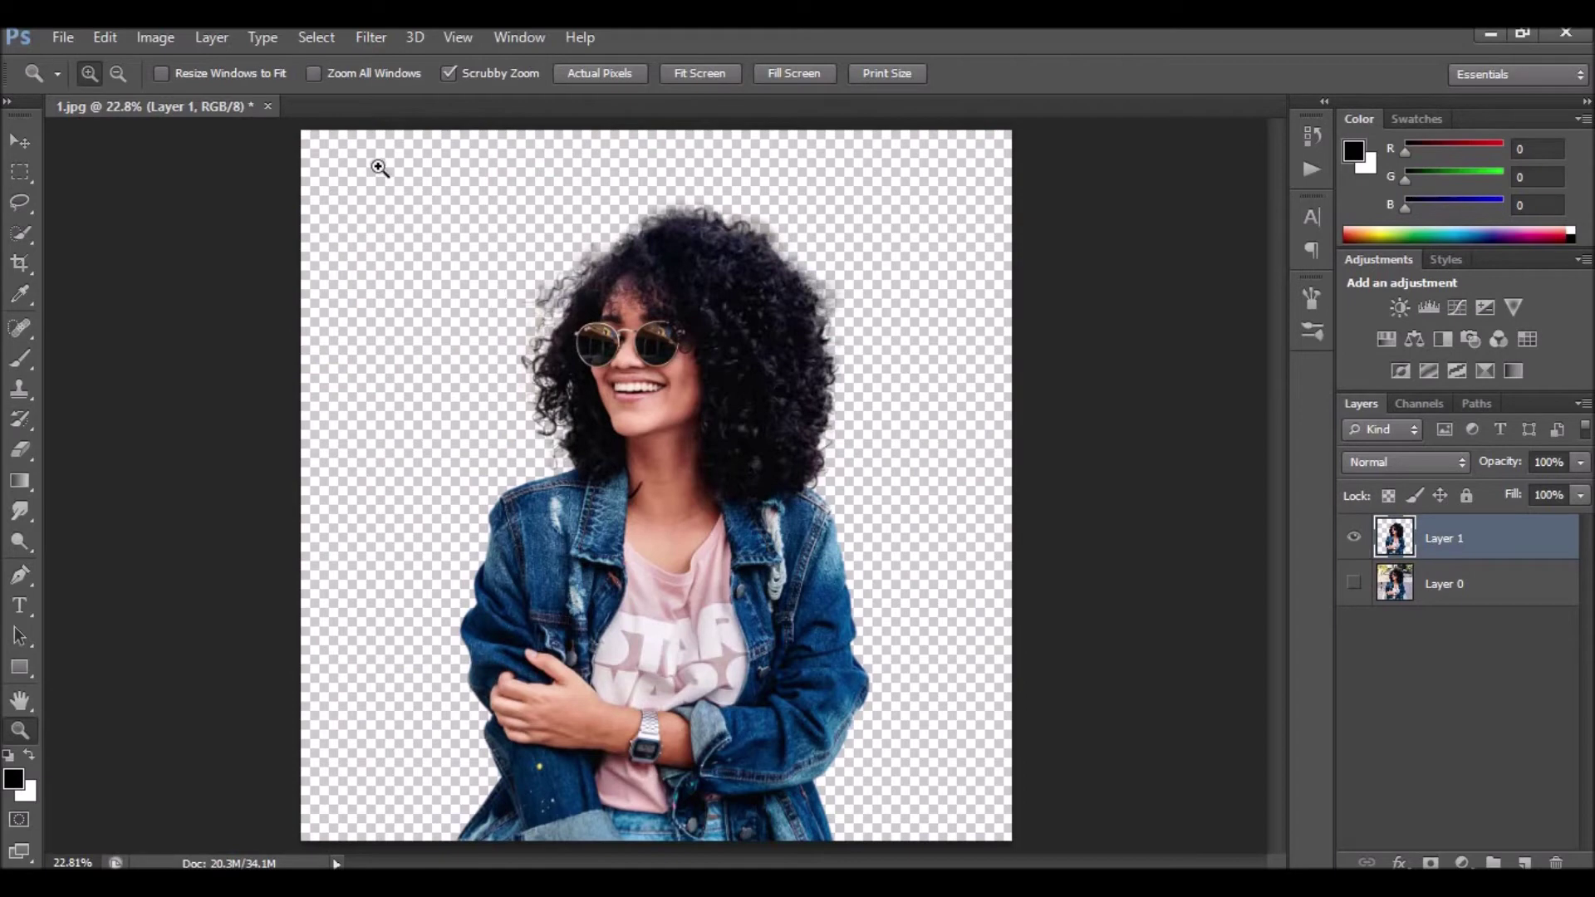
{"action": "left_click", "coordinate": [171, 41]}
{"action": "mouse_move", "coordinate": [190, 96]}
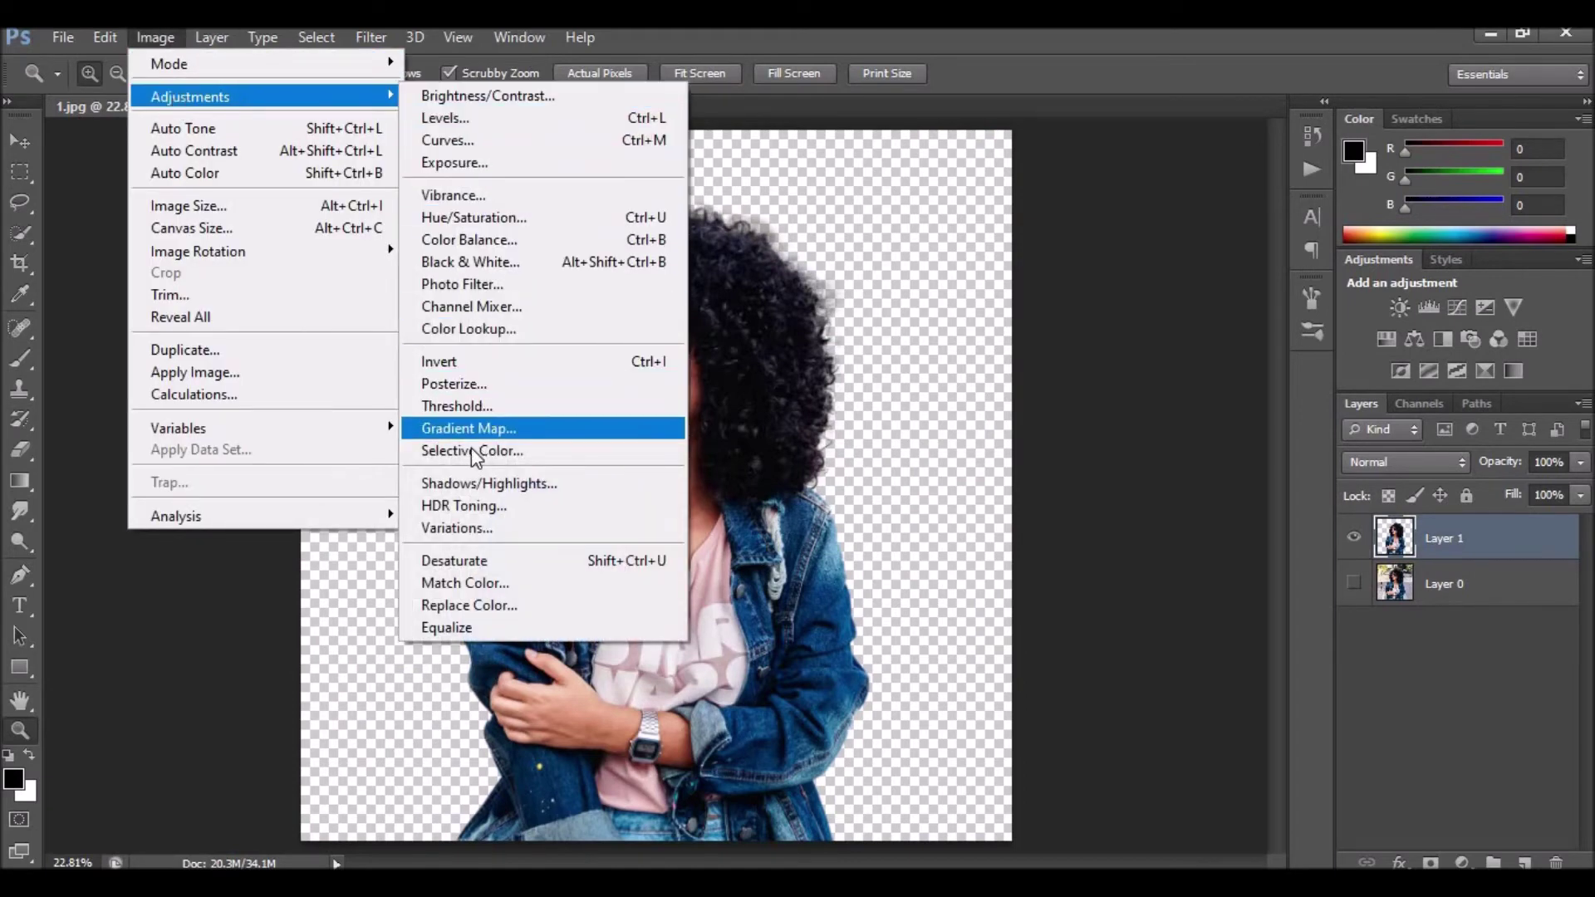
Step: In Selective Color, adjust Cyans: more cyan and magenta, yellow -38, black +18
{"action": "left_click", "coordinate": [471, 452]}
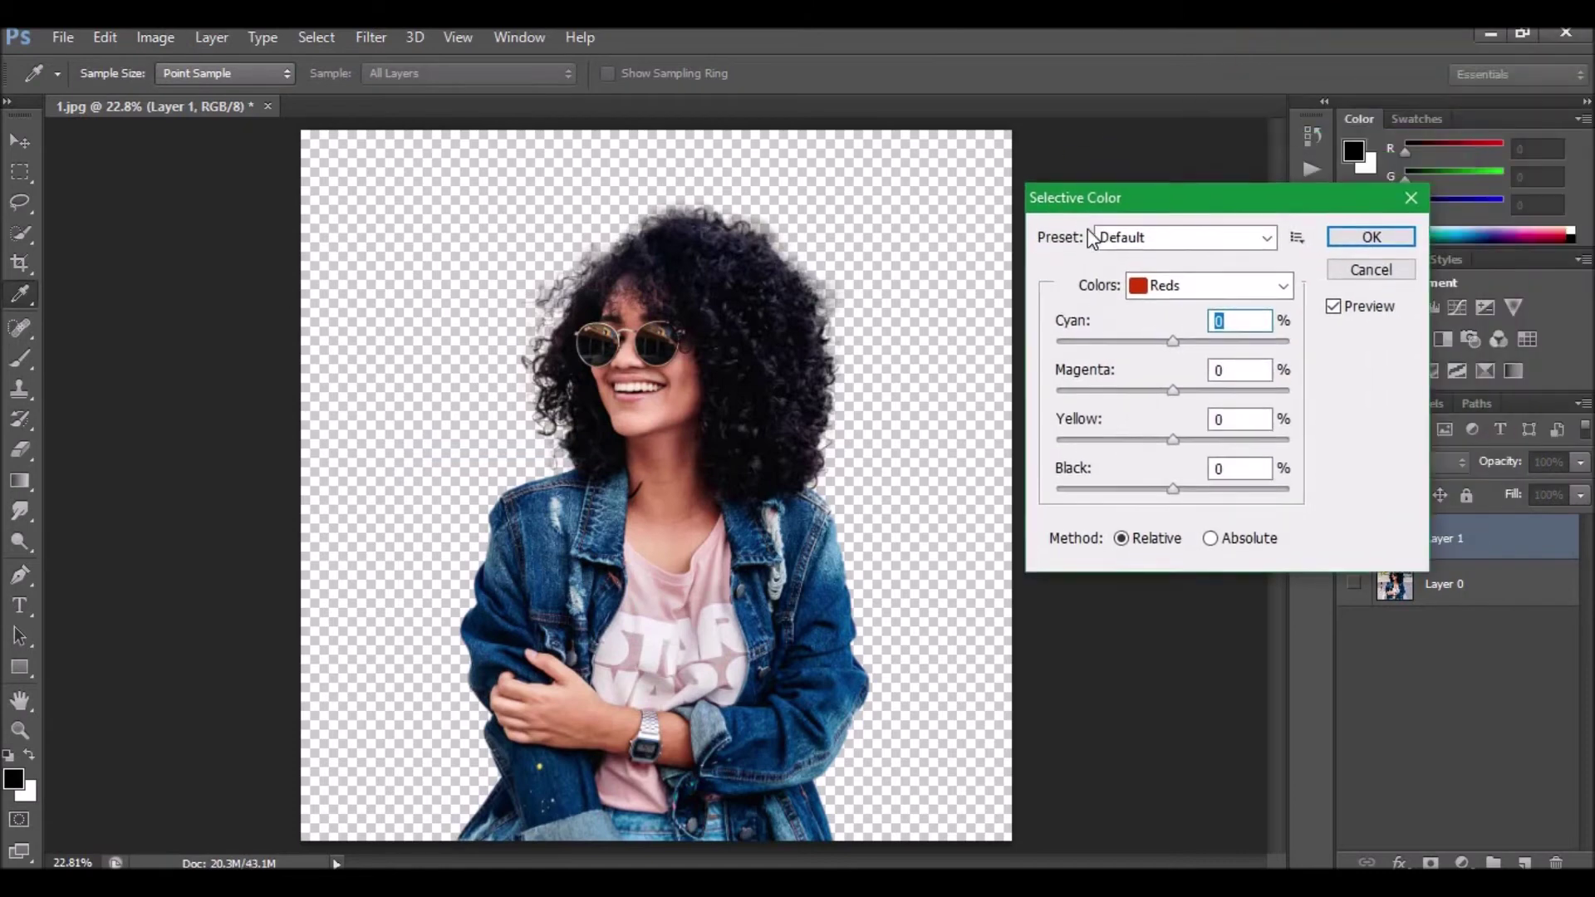
{"action": "left_click", "coordinate": [1223, 322]}
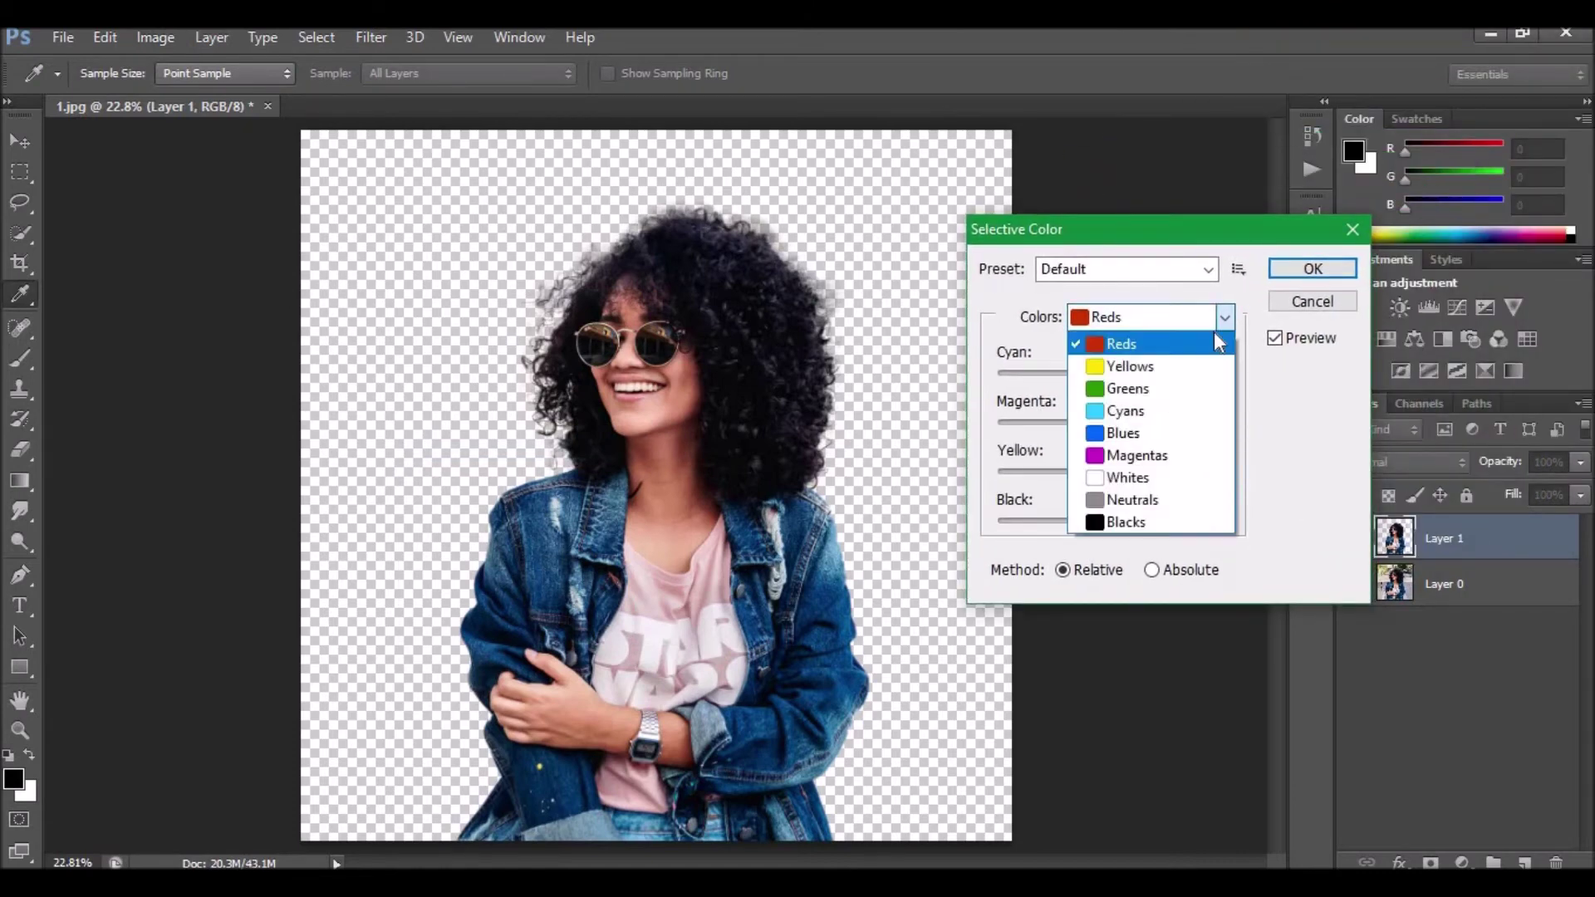
{"action": "left_click", "coordinate": [1177, 416]}
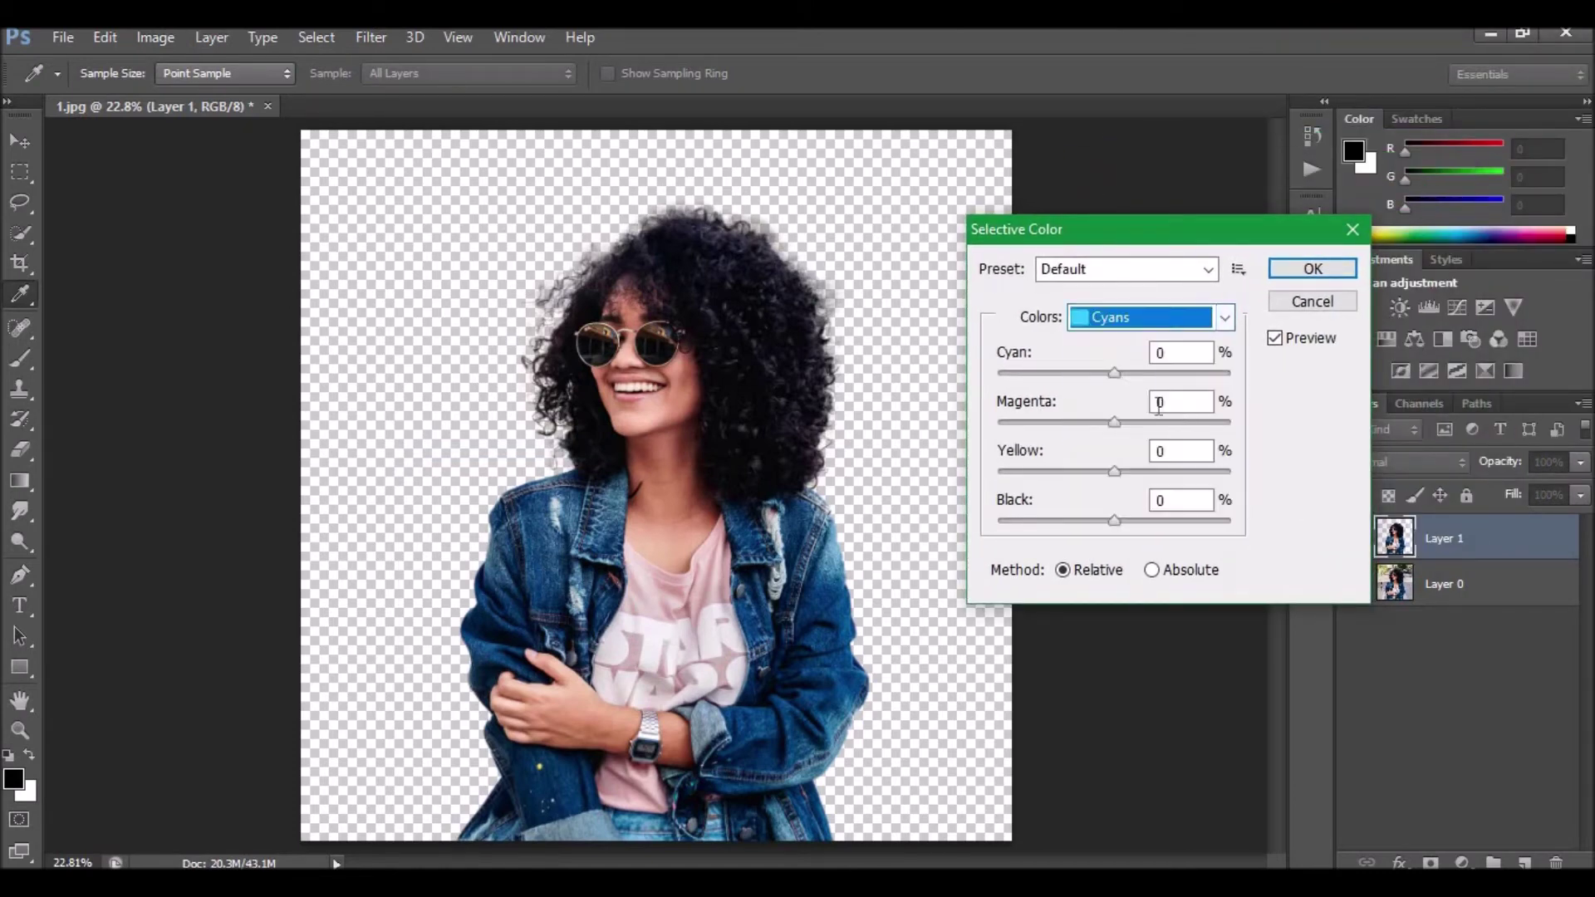
{"action": "left_click_drag", "start_coordinate": [1119, 374], "coordinate": [1193, 373]}
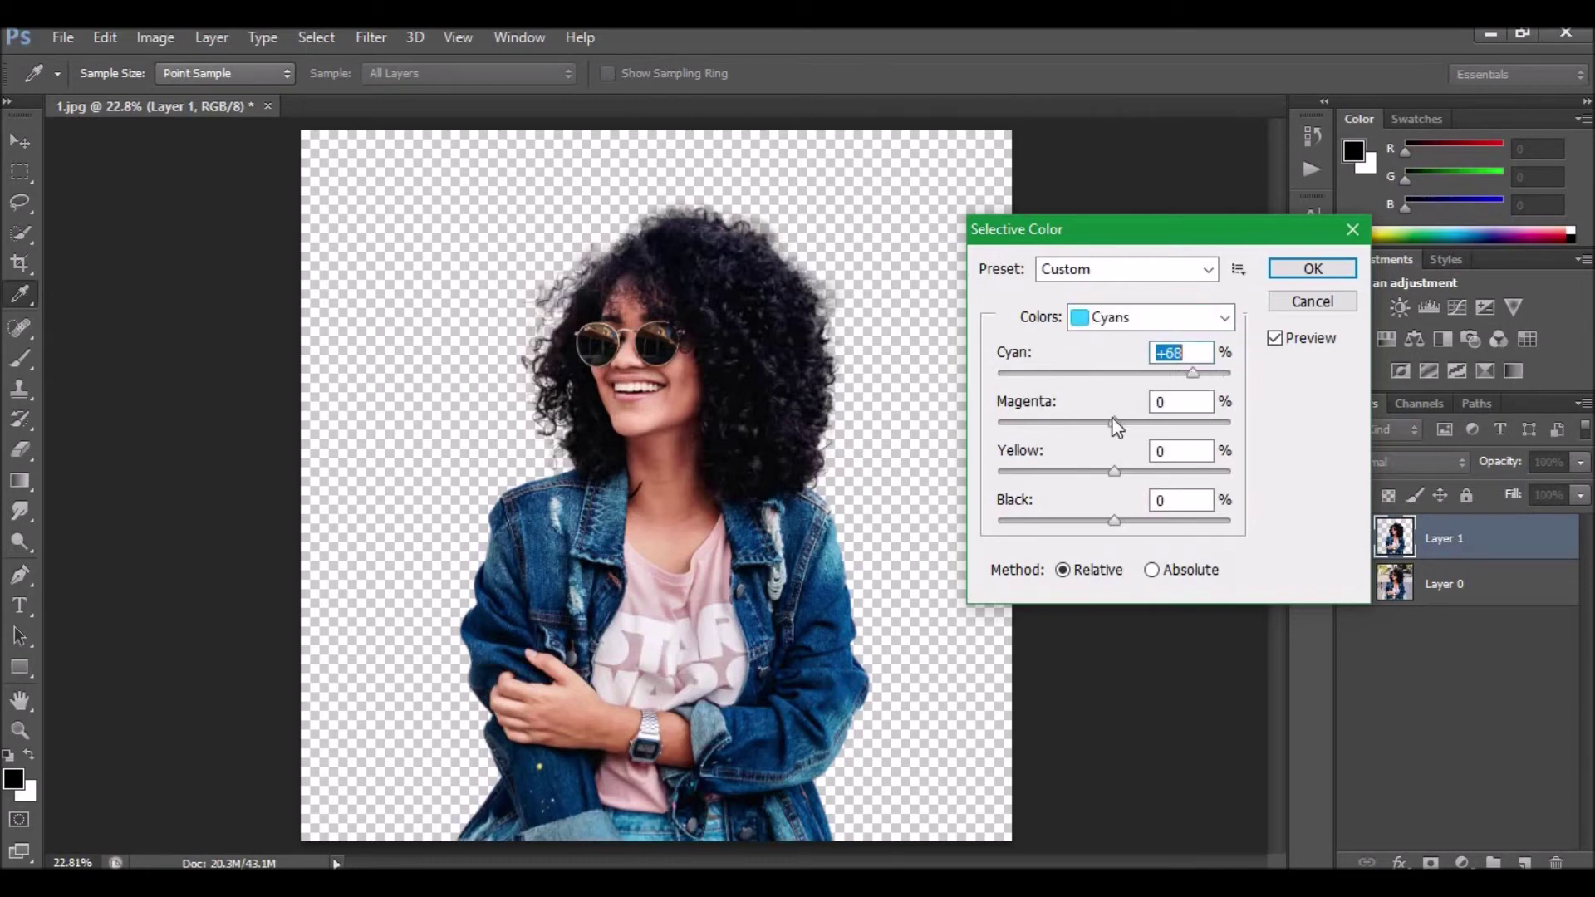
{"action": "mouse_move", "coordinate": [1114, 422]}
{"action": "left_mouse_down"}
{"action": "mouse_move", "coordinate": [1217, 420]}
{"action": "mouse_move", "coordinate": [1179, 422]}
{"action": "left_mouse_up"}
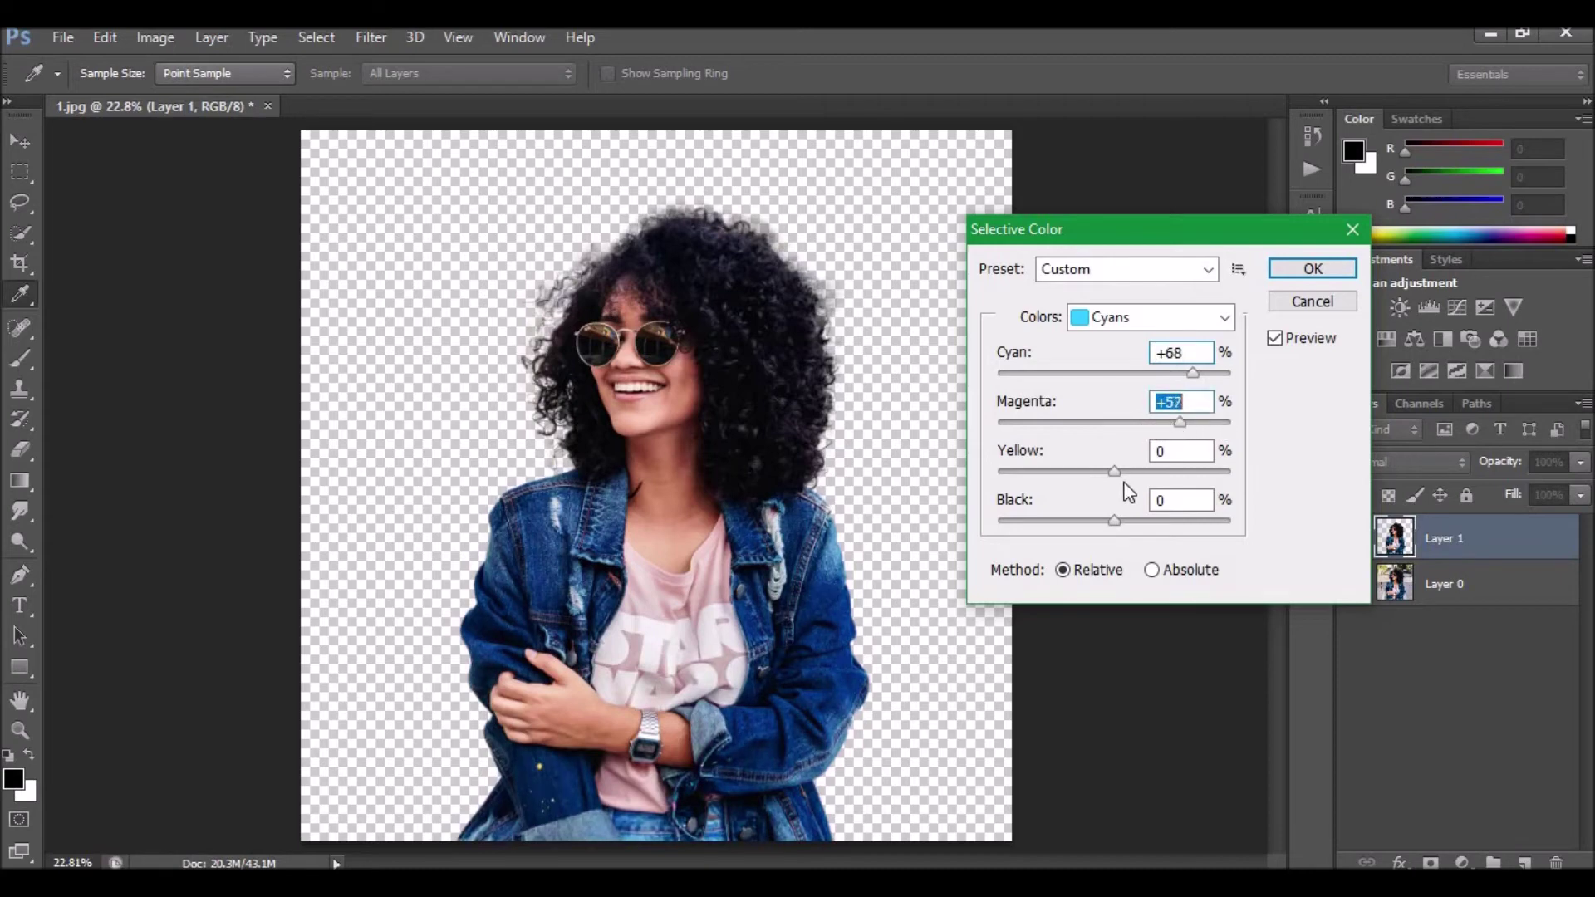
{"action": "left_click_drag", "start_coordinate": [1109, 472], "coordinate": [1074, 478]}
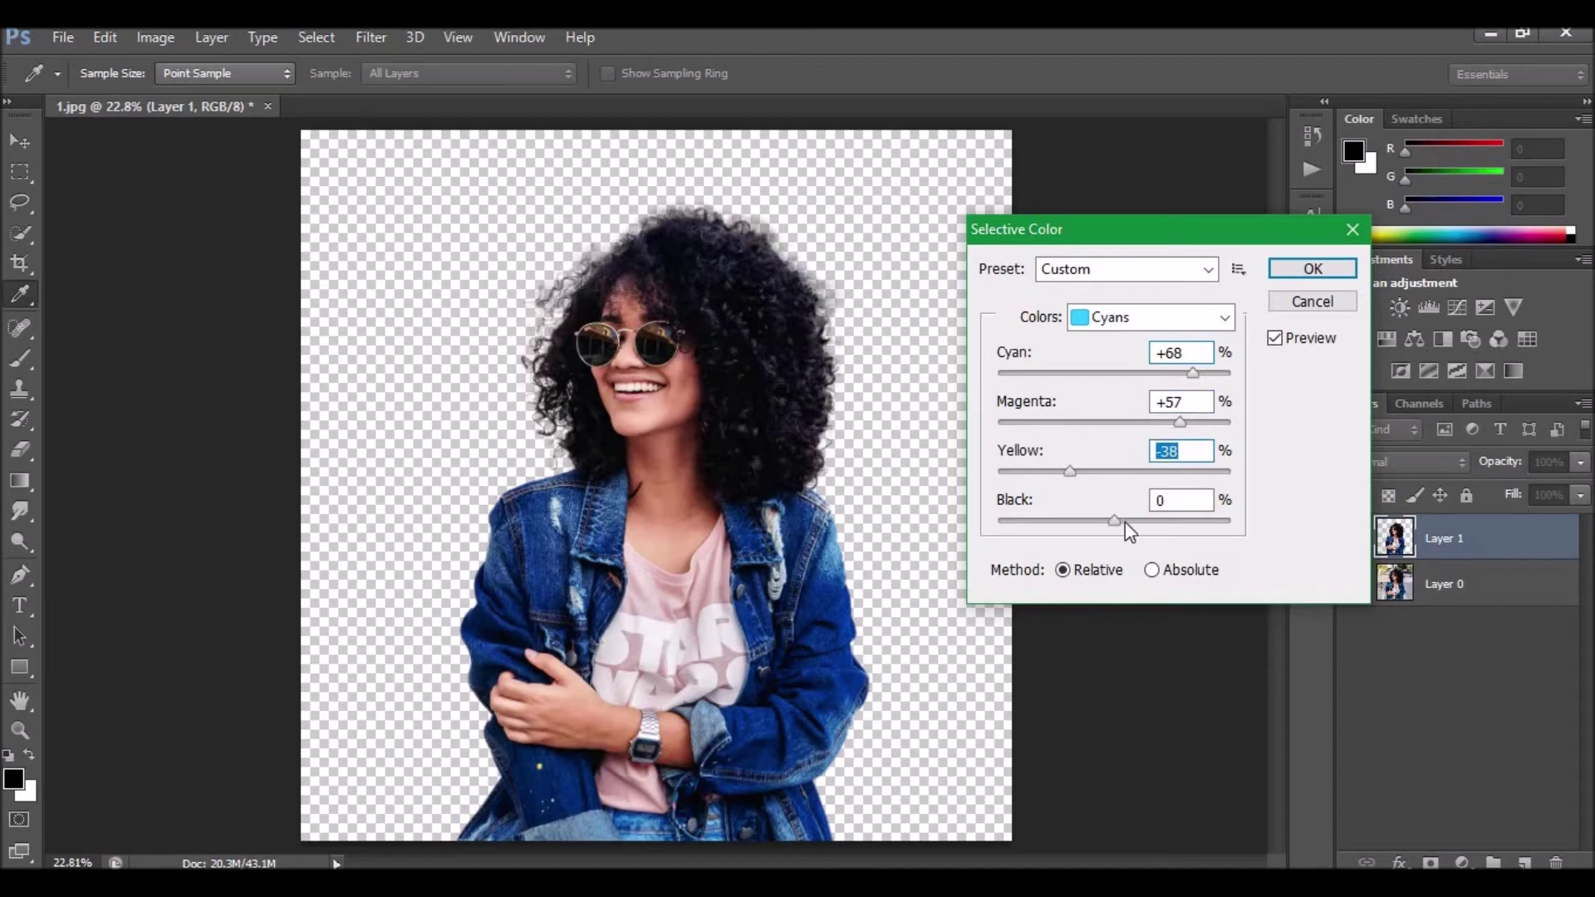
{"action": "left_click_drag", "start_coordinate": [1125, 522], "coordinate": [1135, 521]}
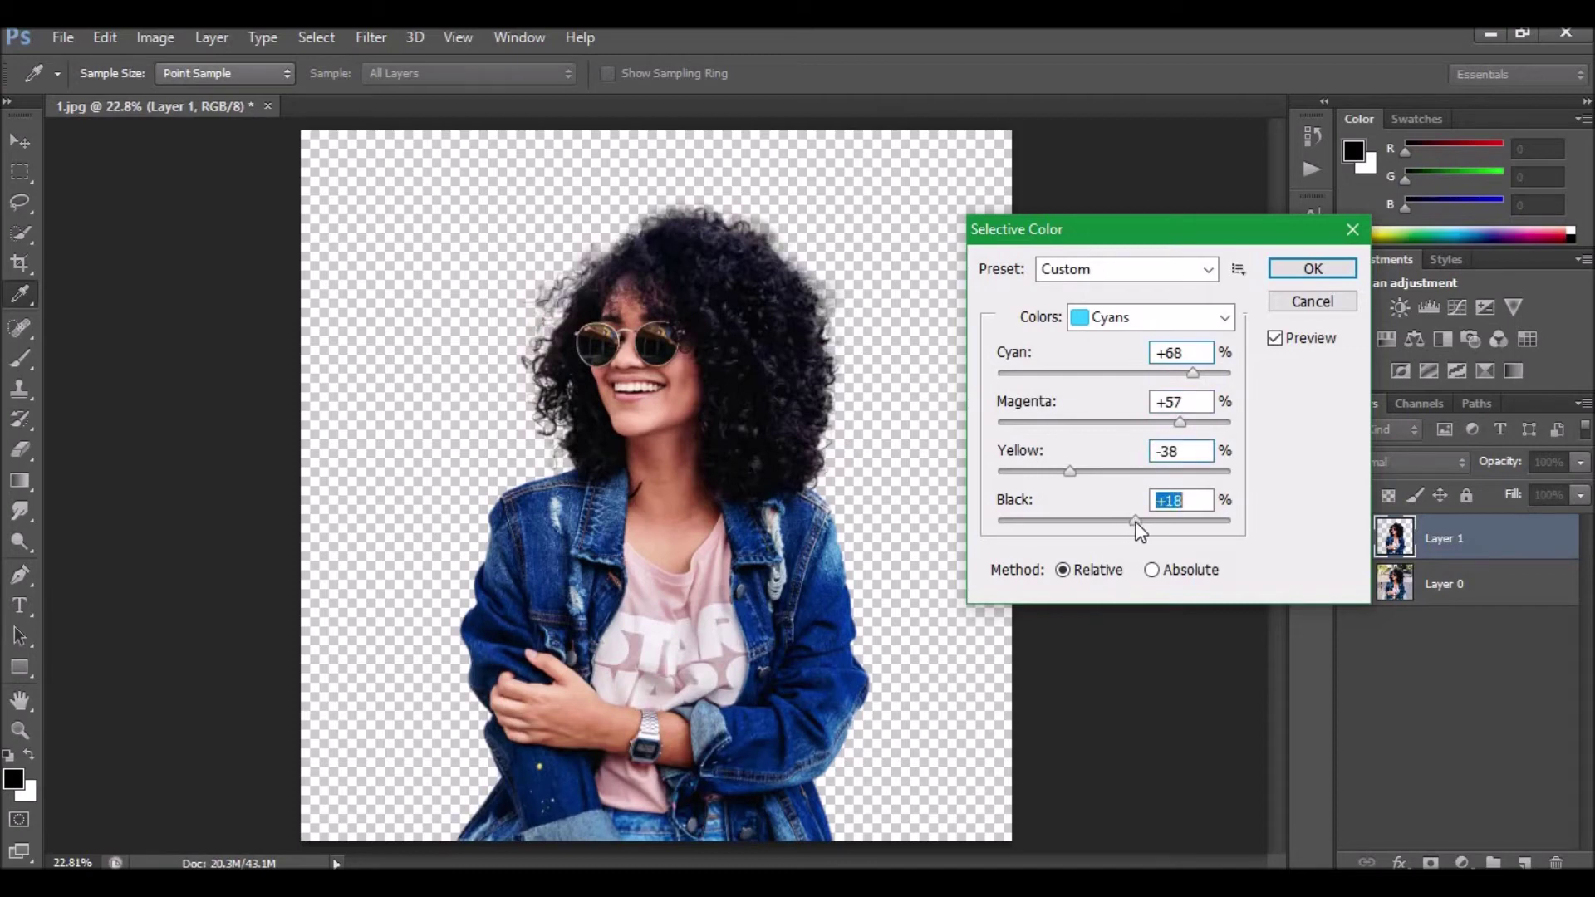
Step: Set the Reds to Cyan -3, Magenta +27, Yellow +29 and apply Selective Color
{"action": "left_click", "coordinate": [1231, 321]}
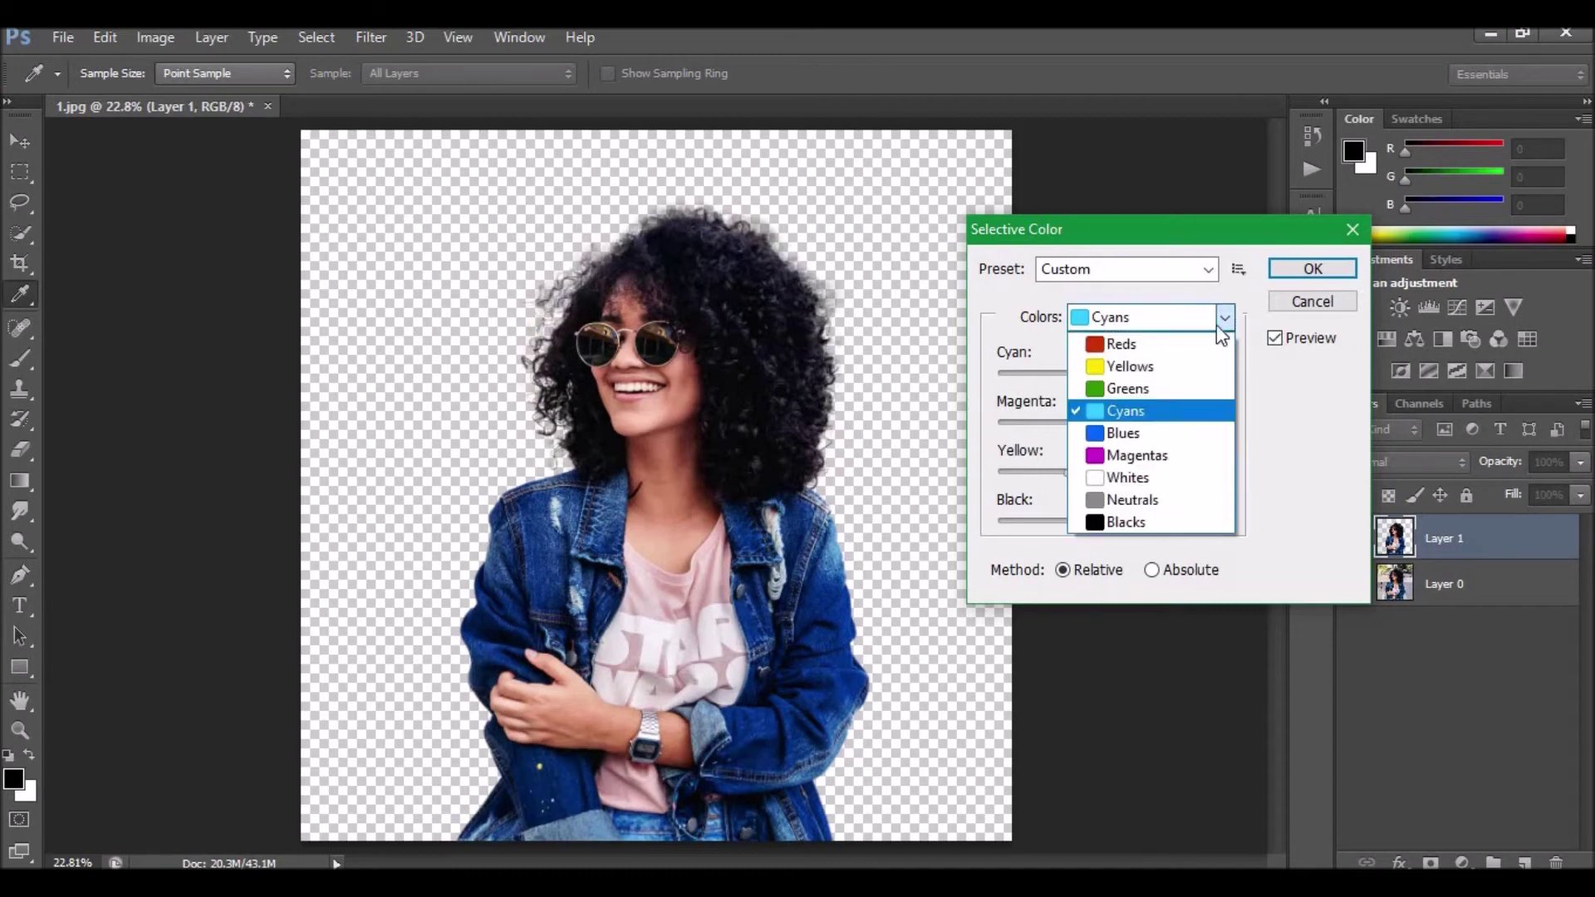
{"action": "left_click", "coordinate": [1139, 343]}
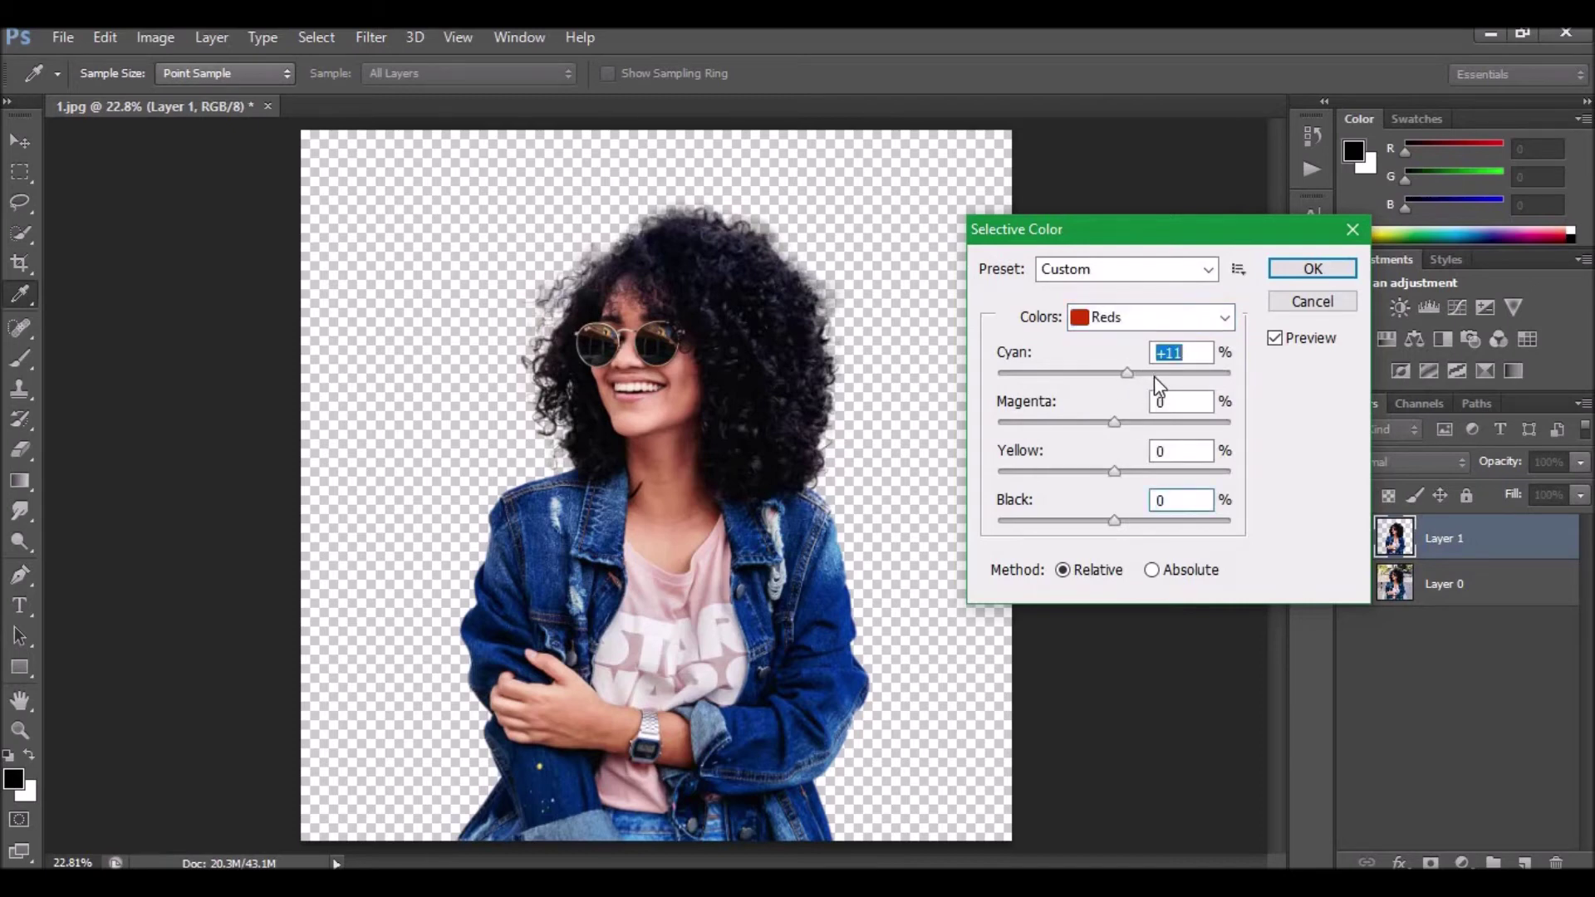
{"action": "mouse_move", "coordinate": [1114, 373]}
{"action": "left_mouse_down"}
{"action": "mouse_move", "coordinate": [1078, 373]}
{"action": "mouse_move", "coordinate": [1159, 376]}
{"action": "mouse_move", "coordinate": [1109, 373]}
{"action": "mouse_move", "coordinate": [1147, 423]}
{"action": "mouse_move", "coordinate": [1155, 520]}
{"action": "mouse_move", "coordinate": [1090, 502]}
{"action": "left_mouse_up"}
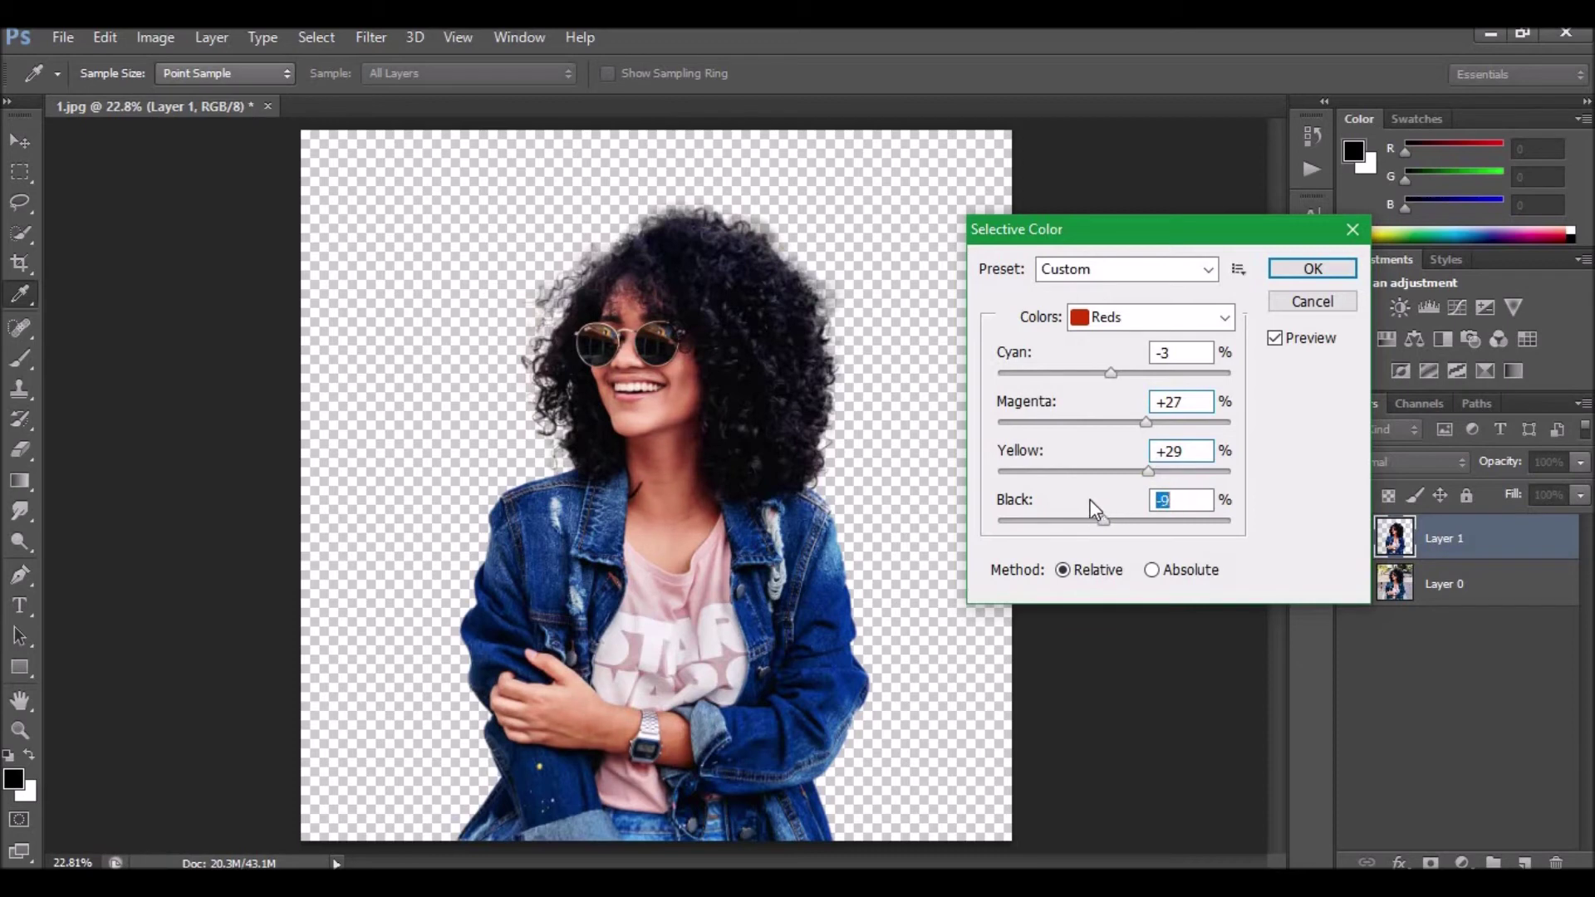
{"action": "left_click", "coordinate": [1311, 270]}
{"action": "key", "text": "z"}
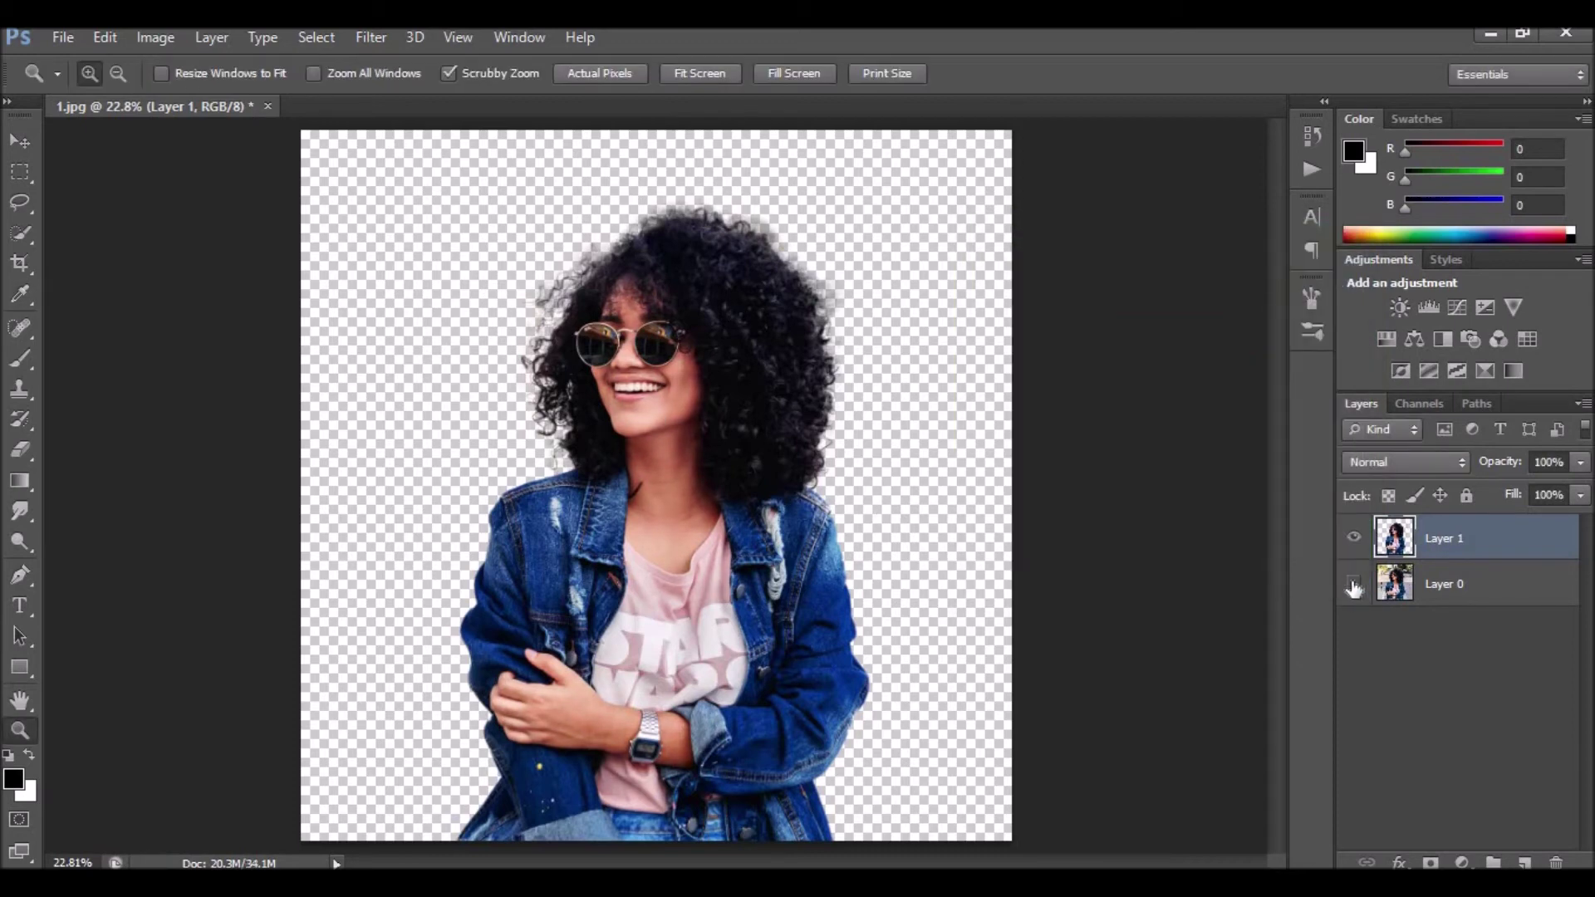
Step: Show Layer 0 and add a colorized Hue/Saturation layer at Hue 0, Saturation 36
{"action": "left_click", "coordinate": [1354, 586]}
{"action": "left_click", "coordinate": [1492, 590]}
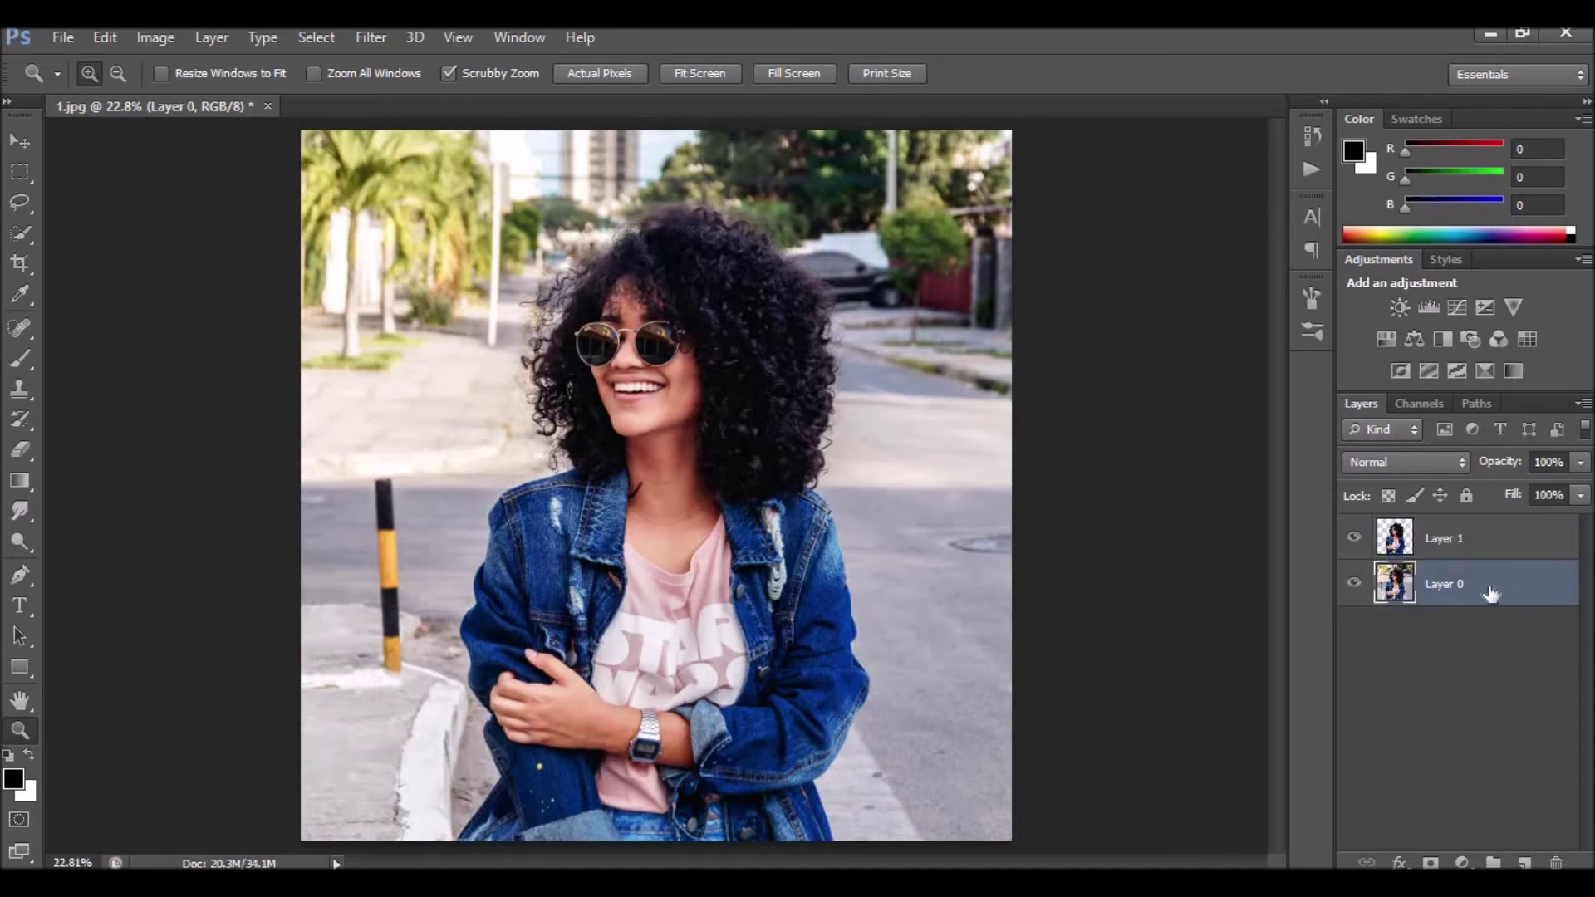
{"action": "left_click", "coordinate": [1463, 862]}
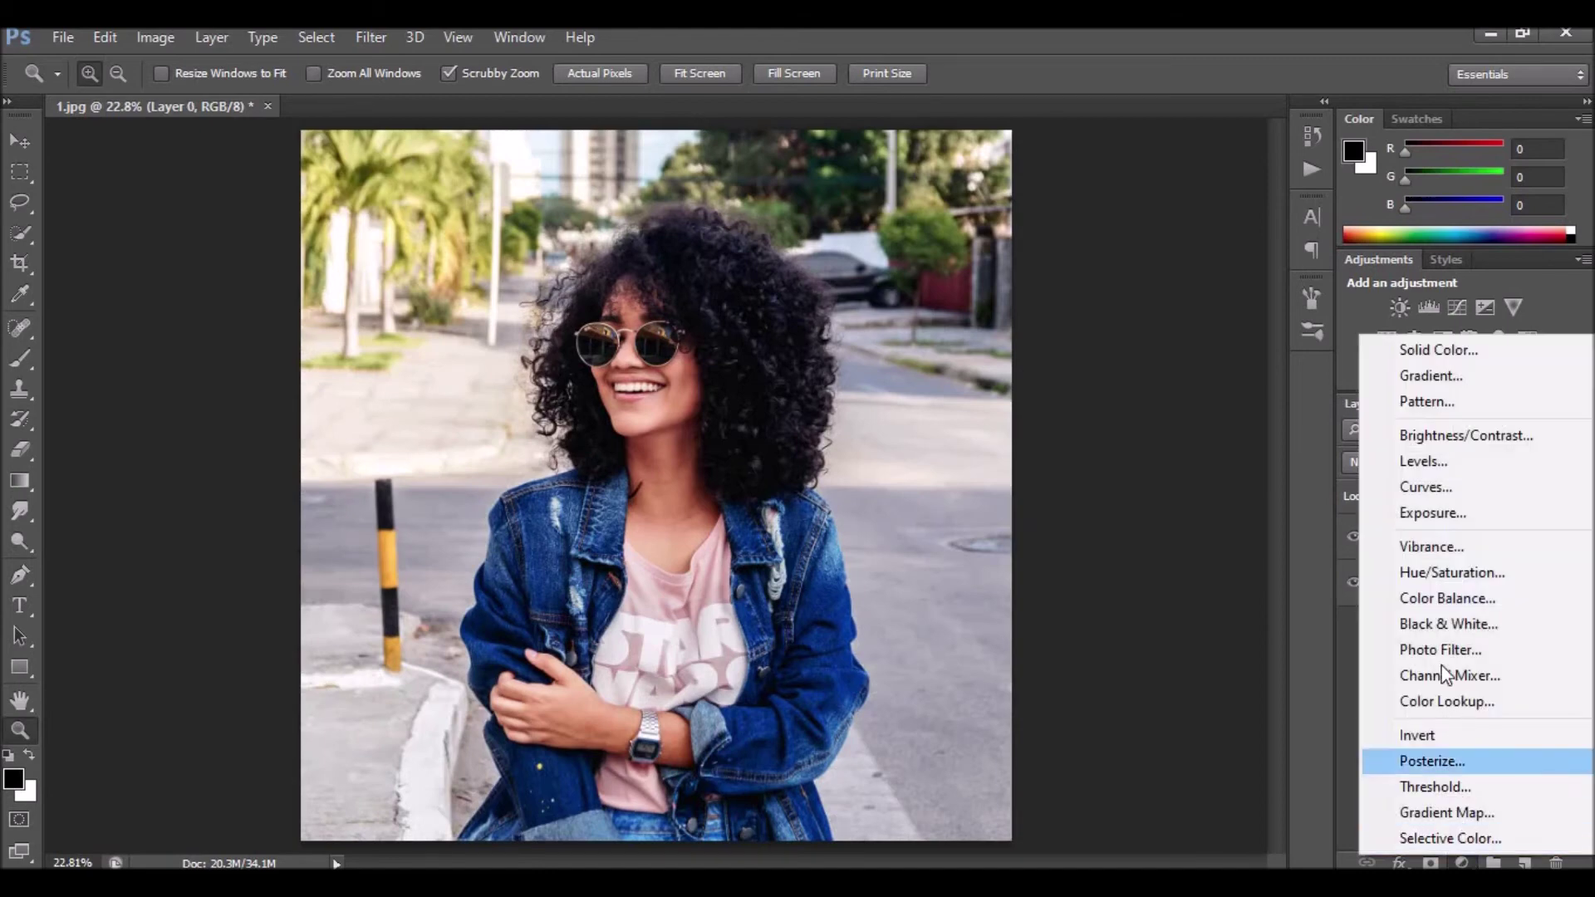
{"action": "left_click", "coordinate": [1426, 575]}
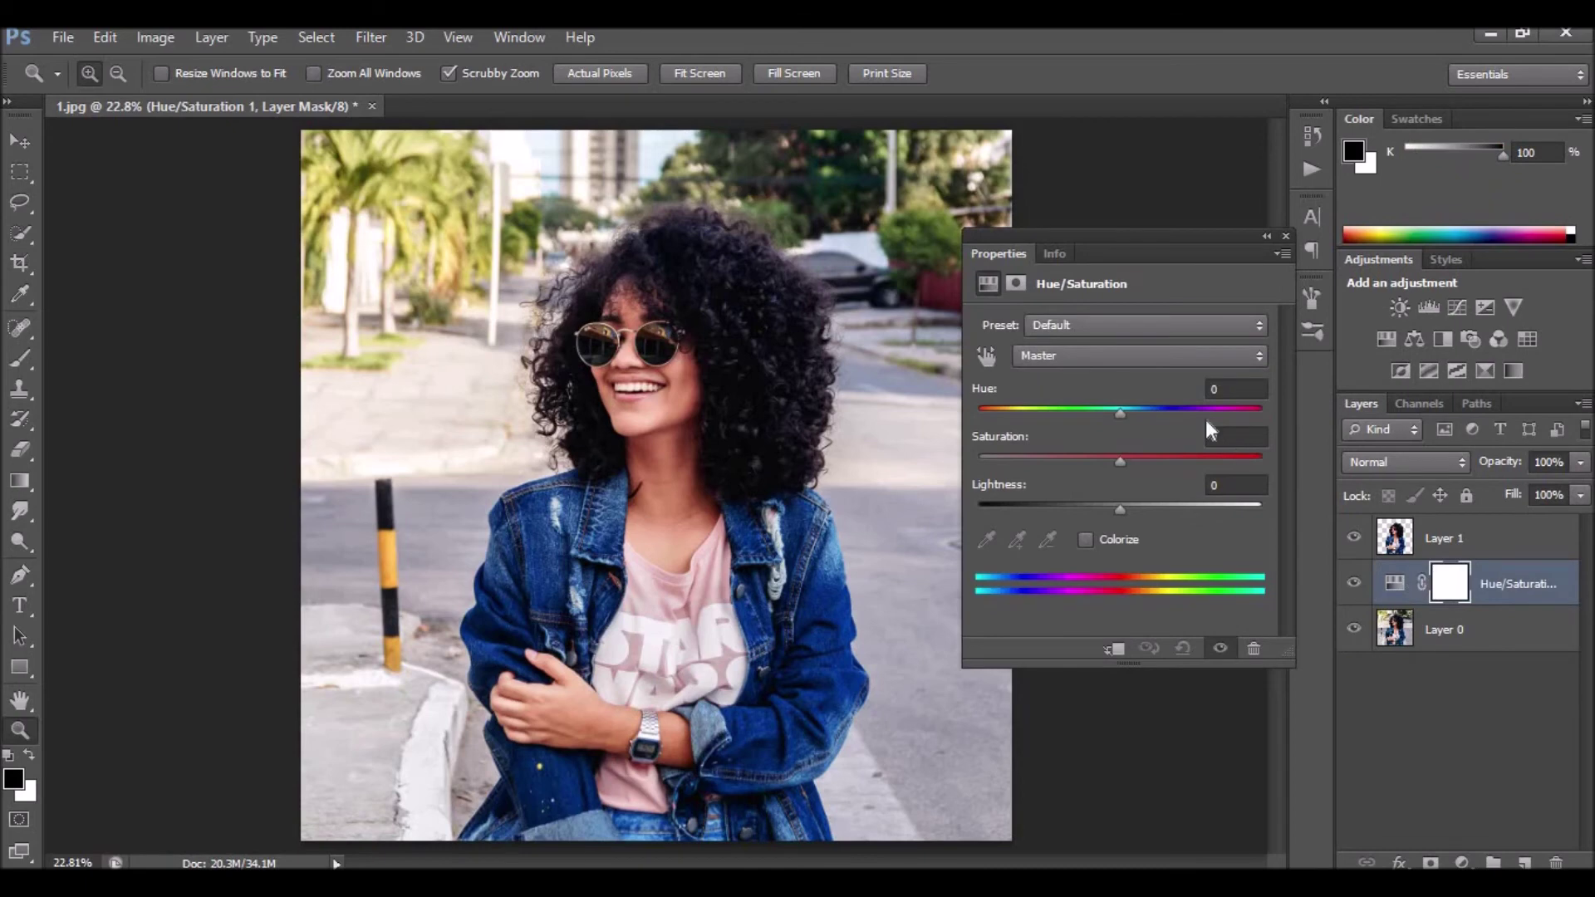
{"action": "left_click", "coordinate": [1086, 540]}
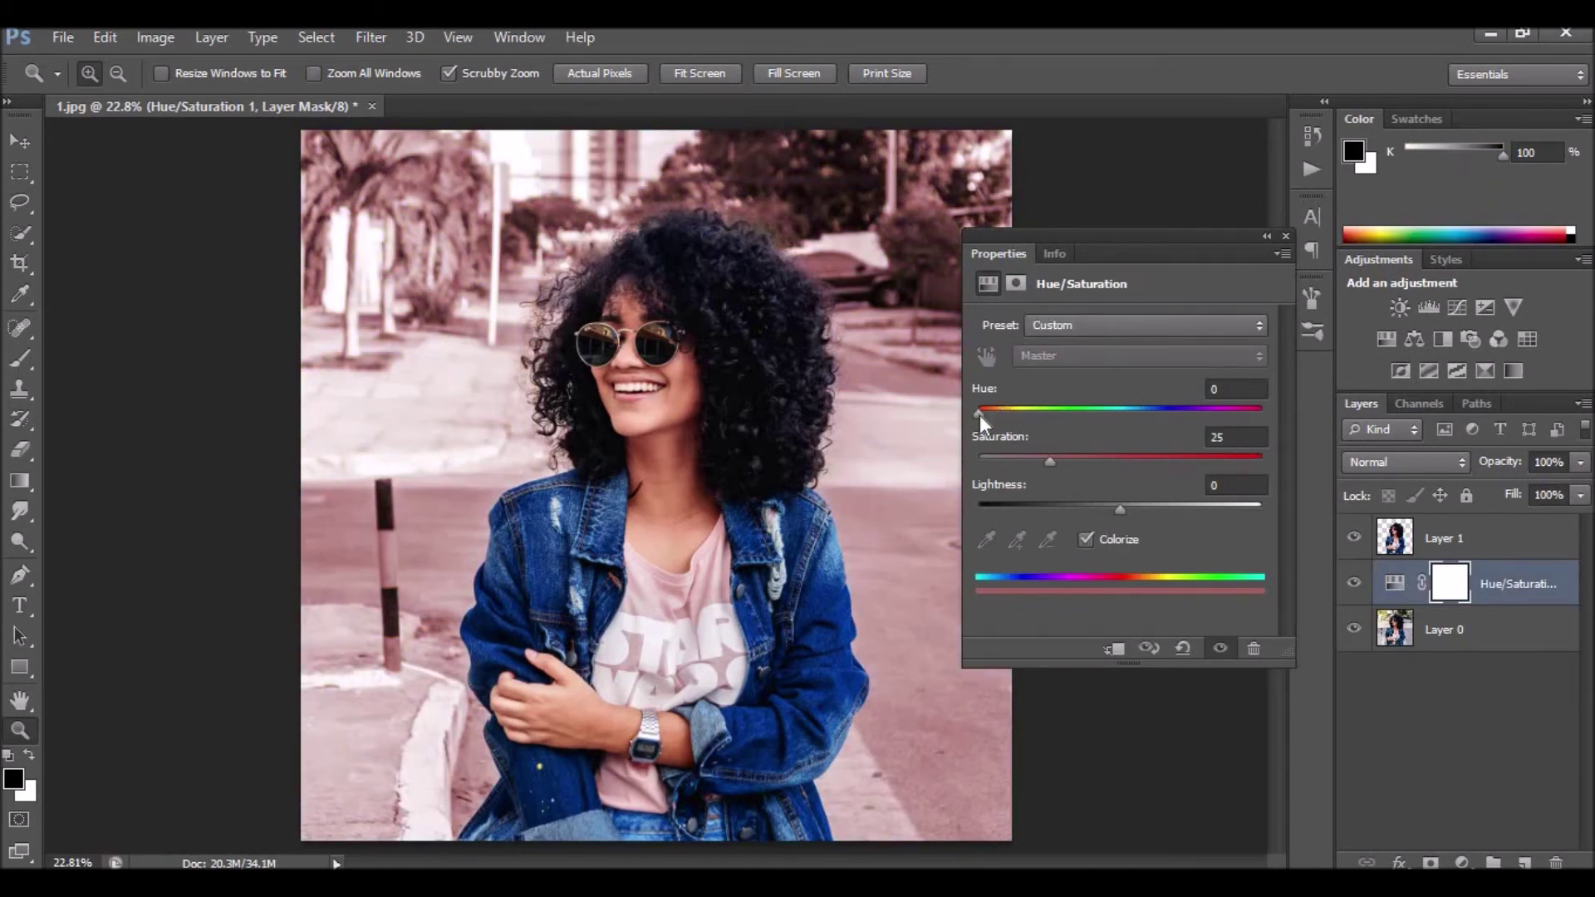
{"action": "left_click_drag", "start_coordinate": [979, 415], "coordinate": [1226, 416]}
{"action": "left_click_drag", "start_coordinate": [957, 420], "coordinate": [968, 424]}
{"action": "left_click_drag", "start_coordinate": [1052, 459], "coordinate": [1080, 463]}
{"action": "left_click", "coordinate": [1287, 236]}
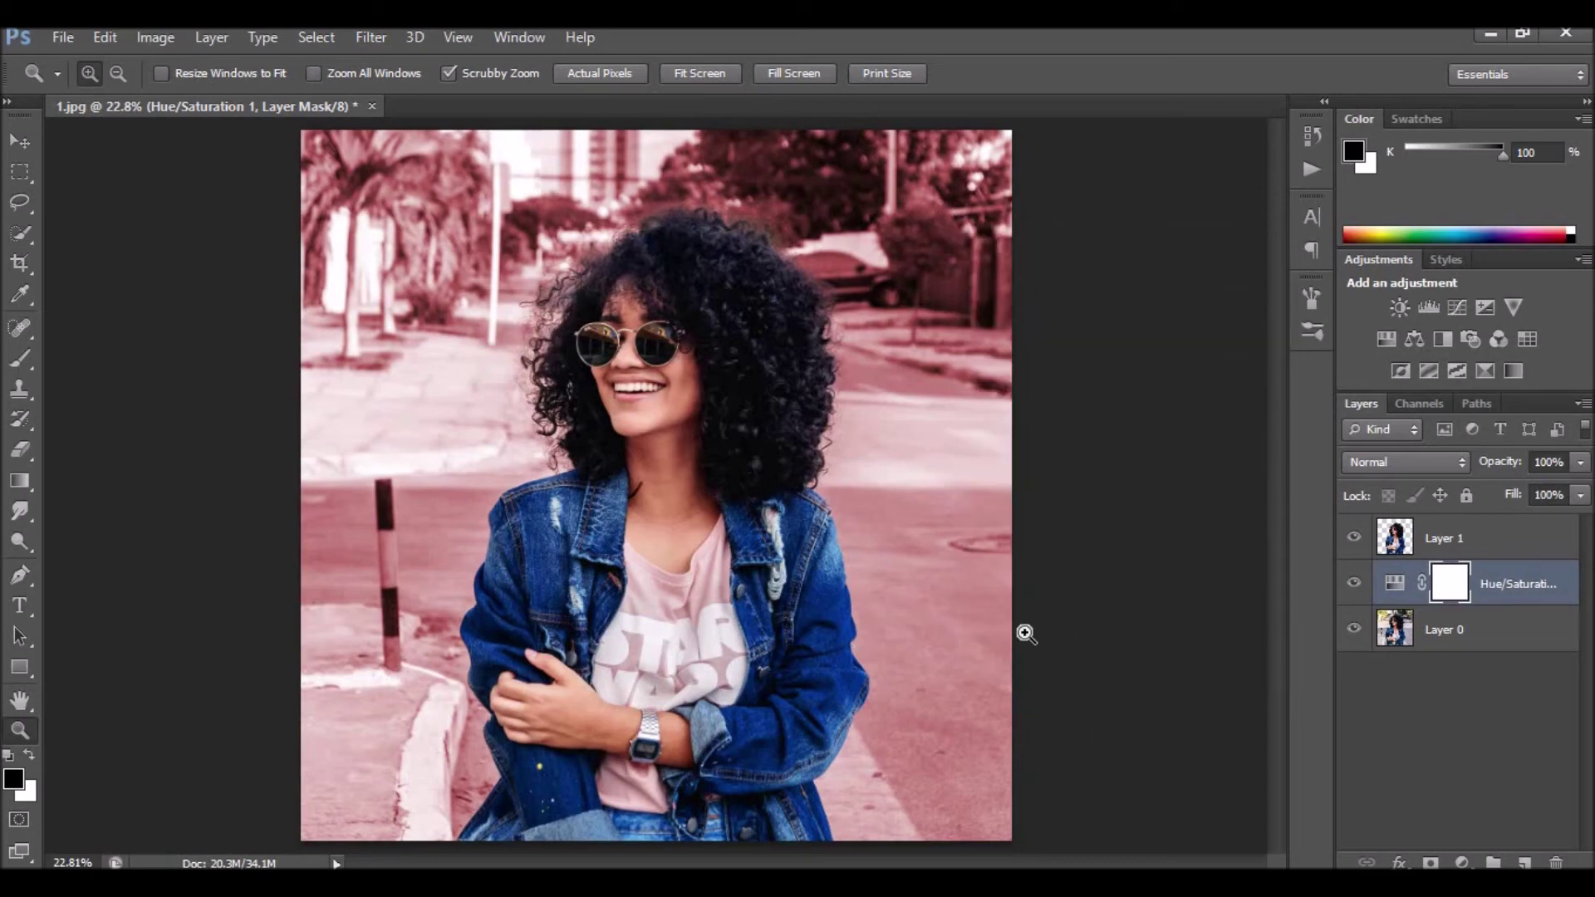
Step: Lower the Hue/Saturation tint's saturation to 29
{"action": "key", "text": "ctrl+2"}
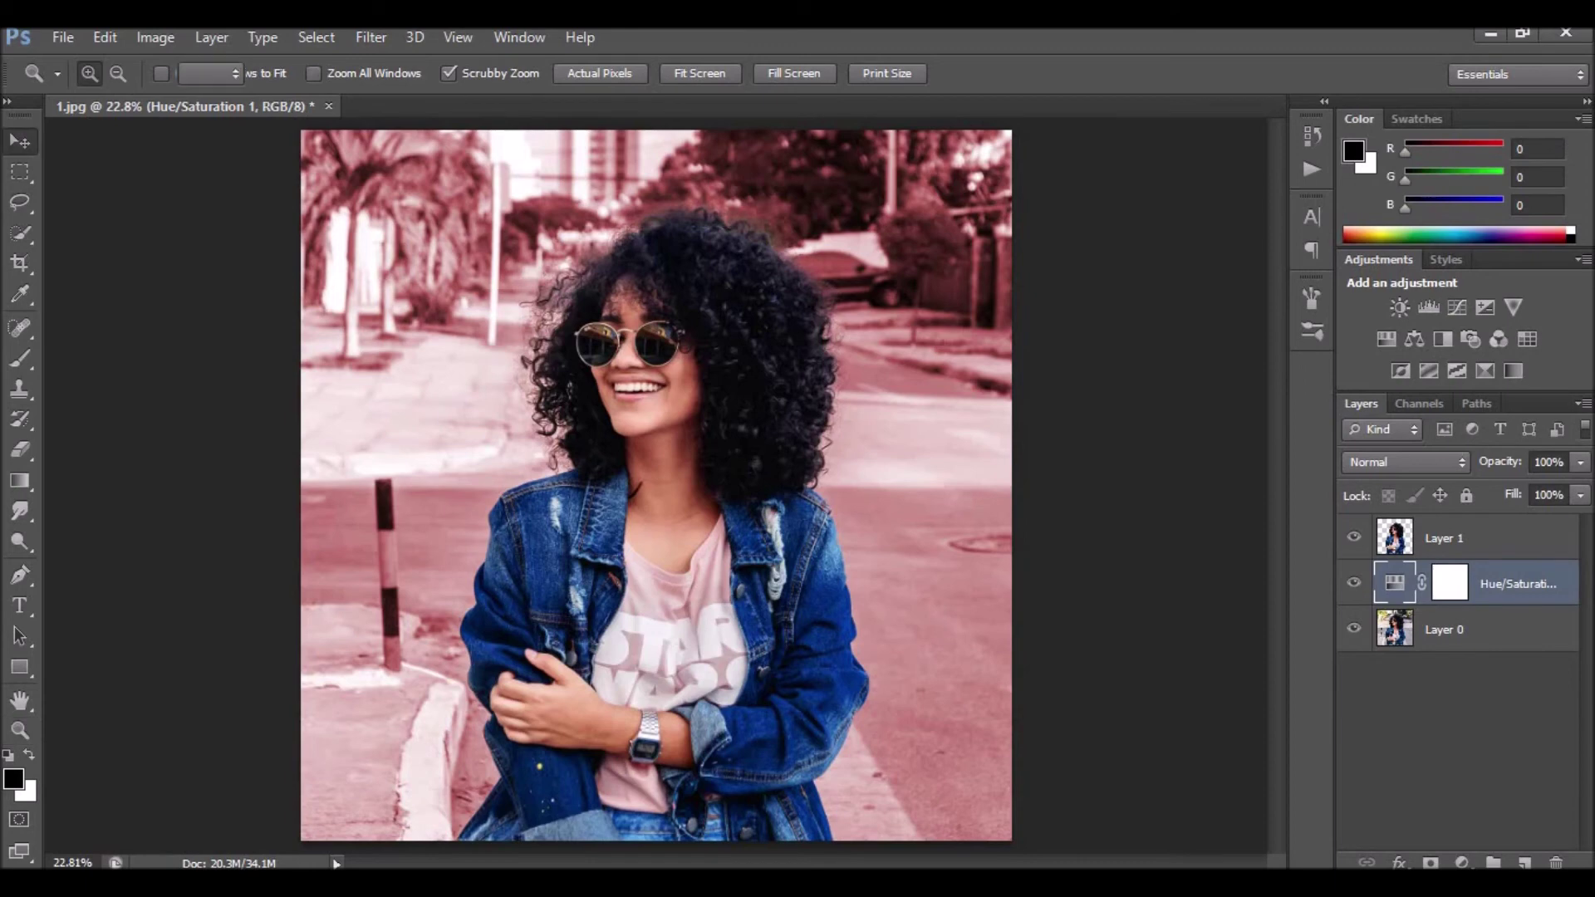
{"action": "key", "text": "v"}
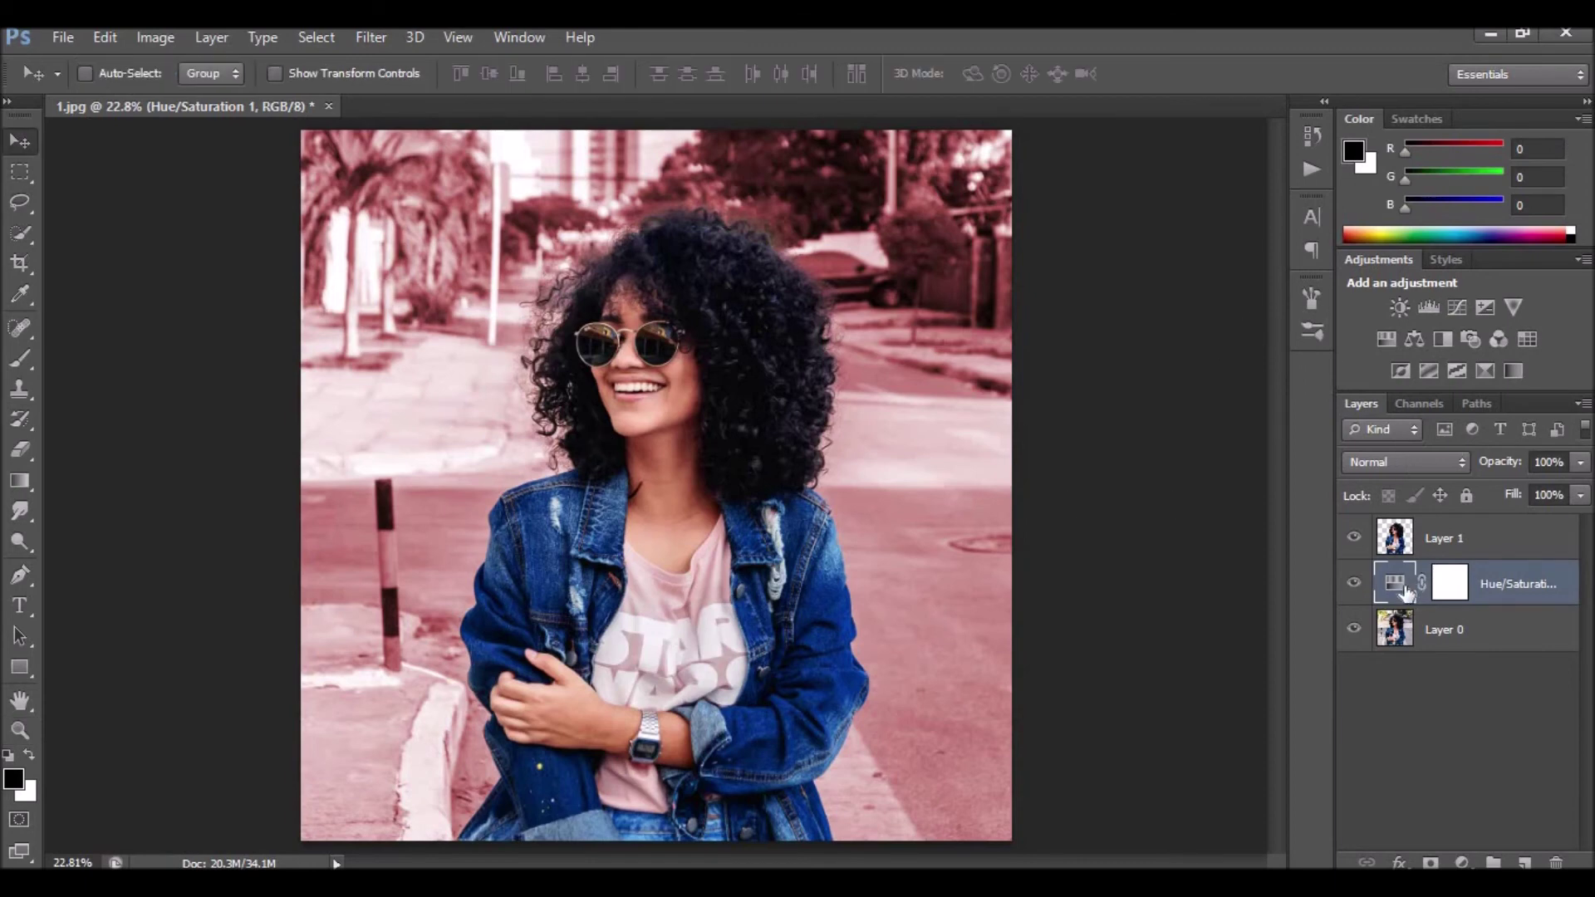
{"action": "double_click", "coordinate": [1398, 590]}
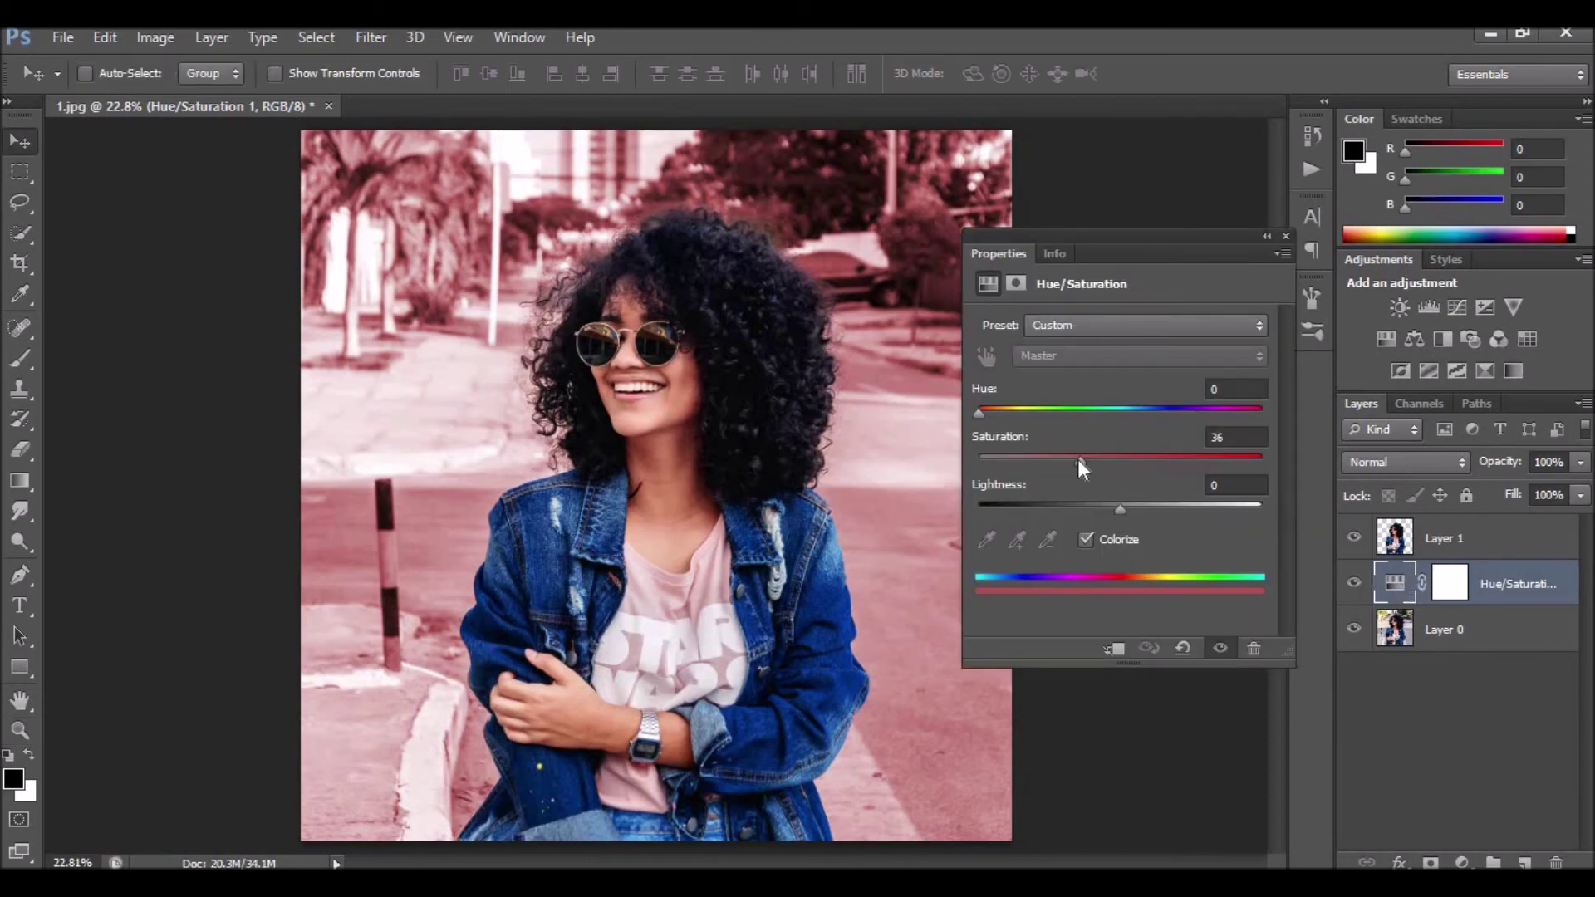
{"action": "left_click_drag", "start_coordinate": [1078, 461], "coordinate": [1058, 457]}
{"action": "left_click", "coordinate": [1284, 238]}
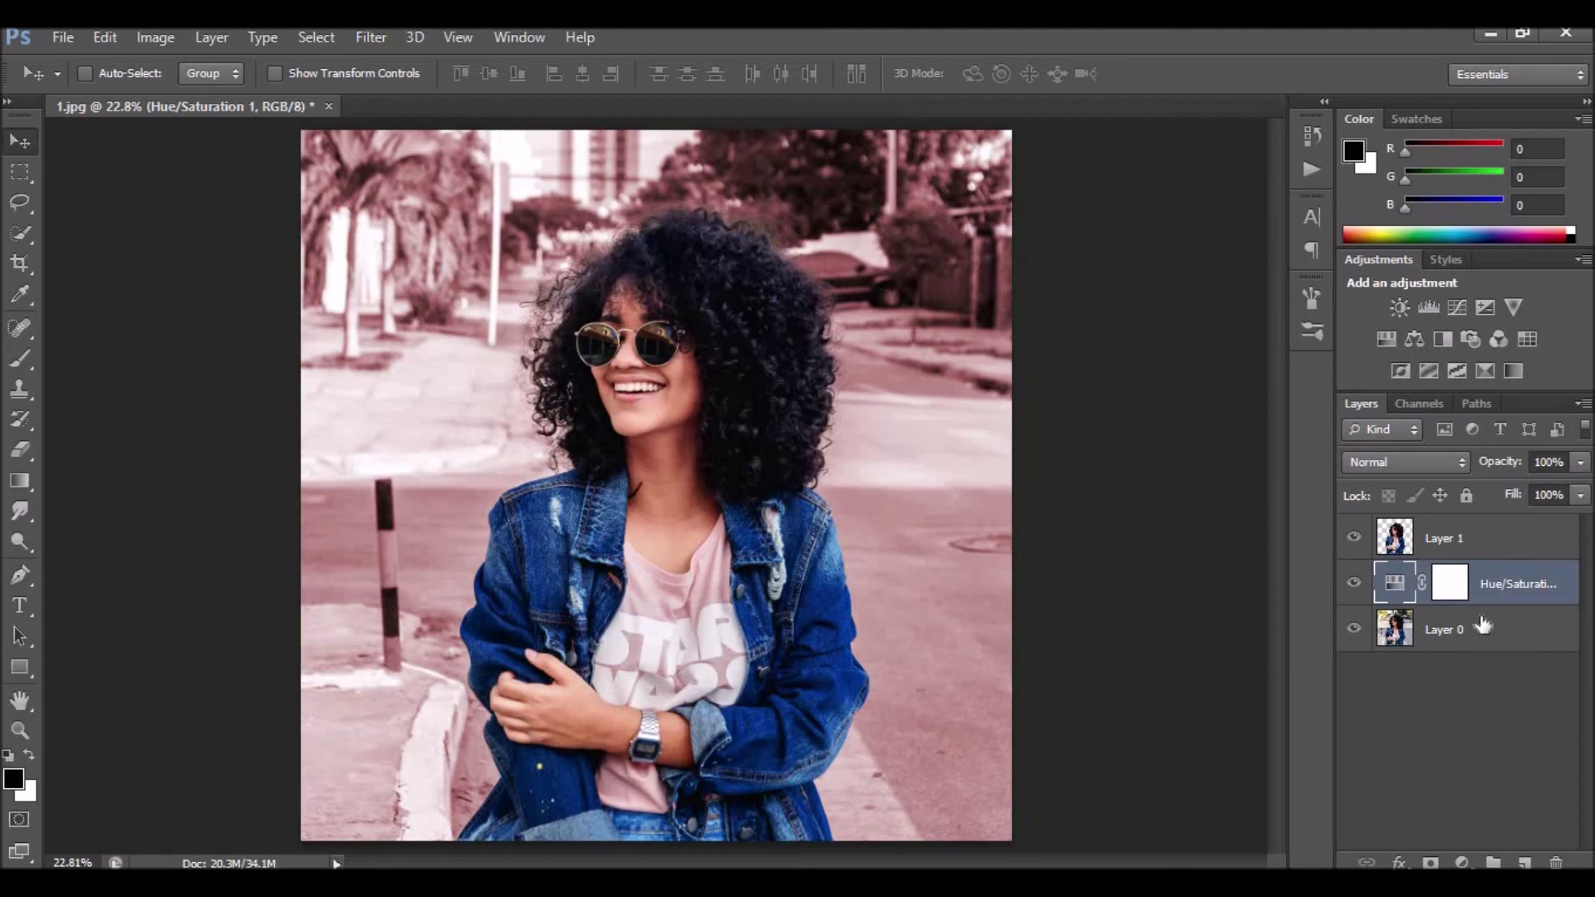
{"action": "left_click", "coordinate": [1493, 641]}
Step: Add a Levels adjustment layer above Layer 0 with black input 7 and midtones 0.90
{"action": "left_click", "coordinate": [1461, 863]}
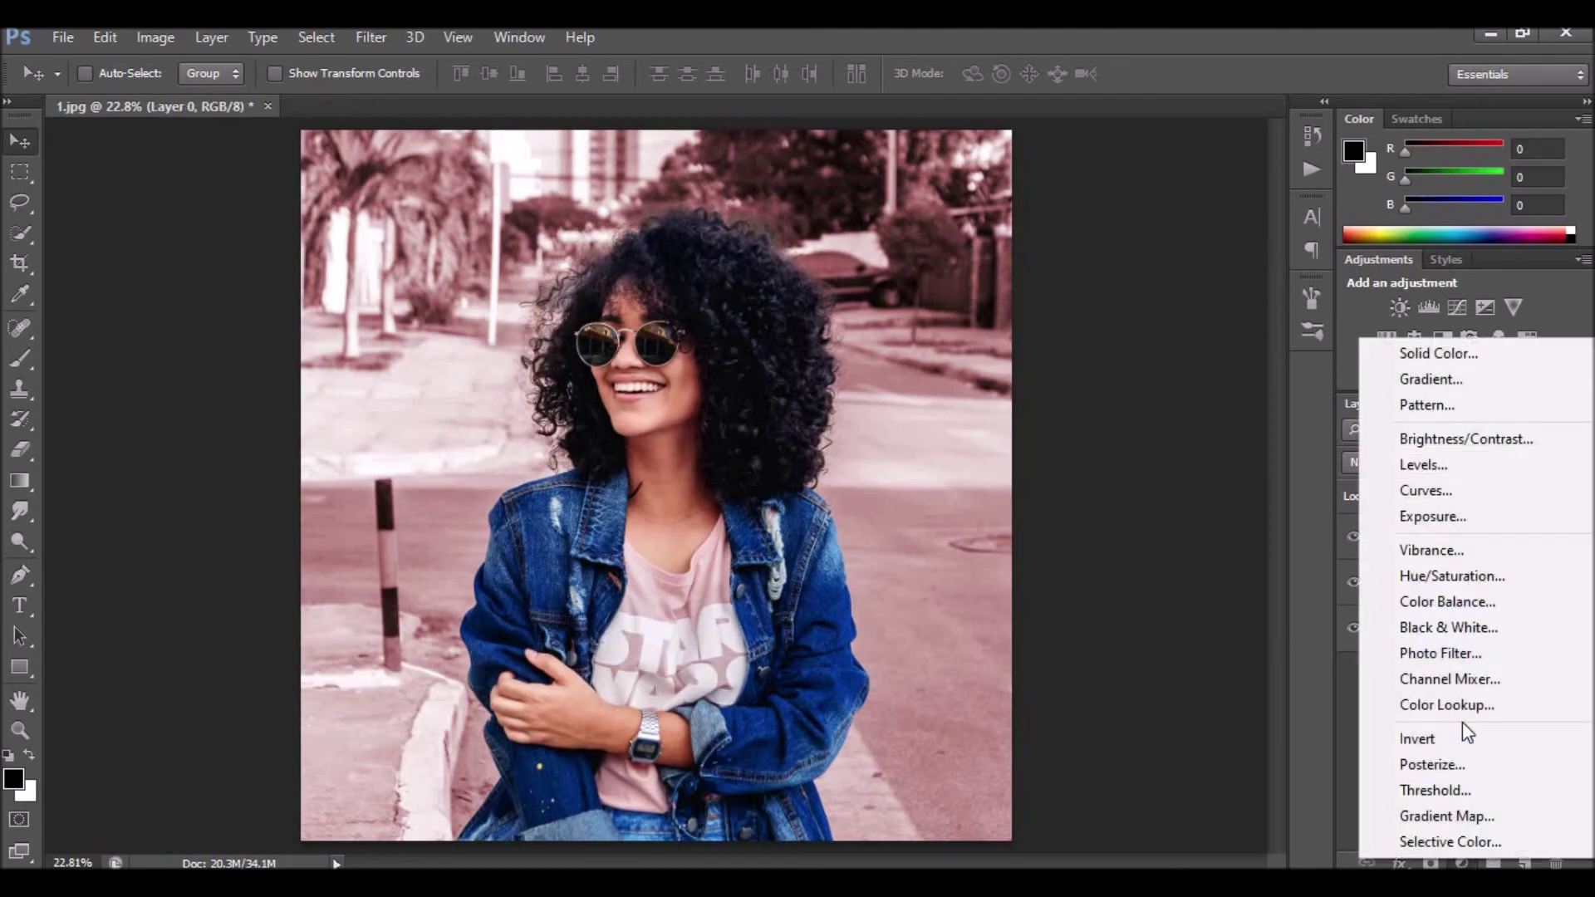
{"action": "left_click", "coordinate": [1428, 470]}
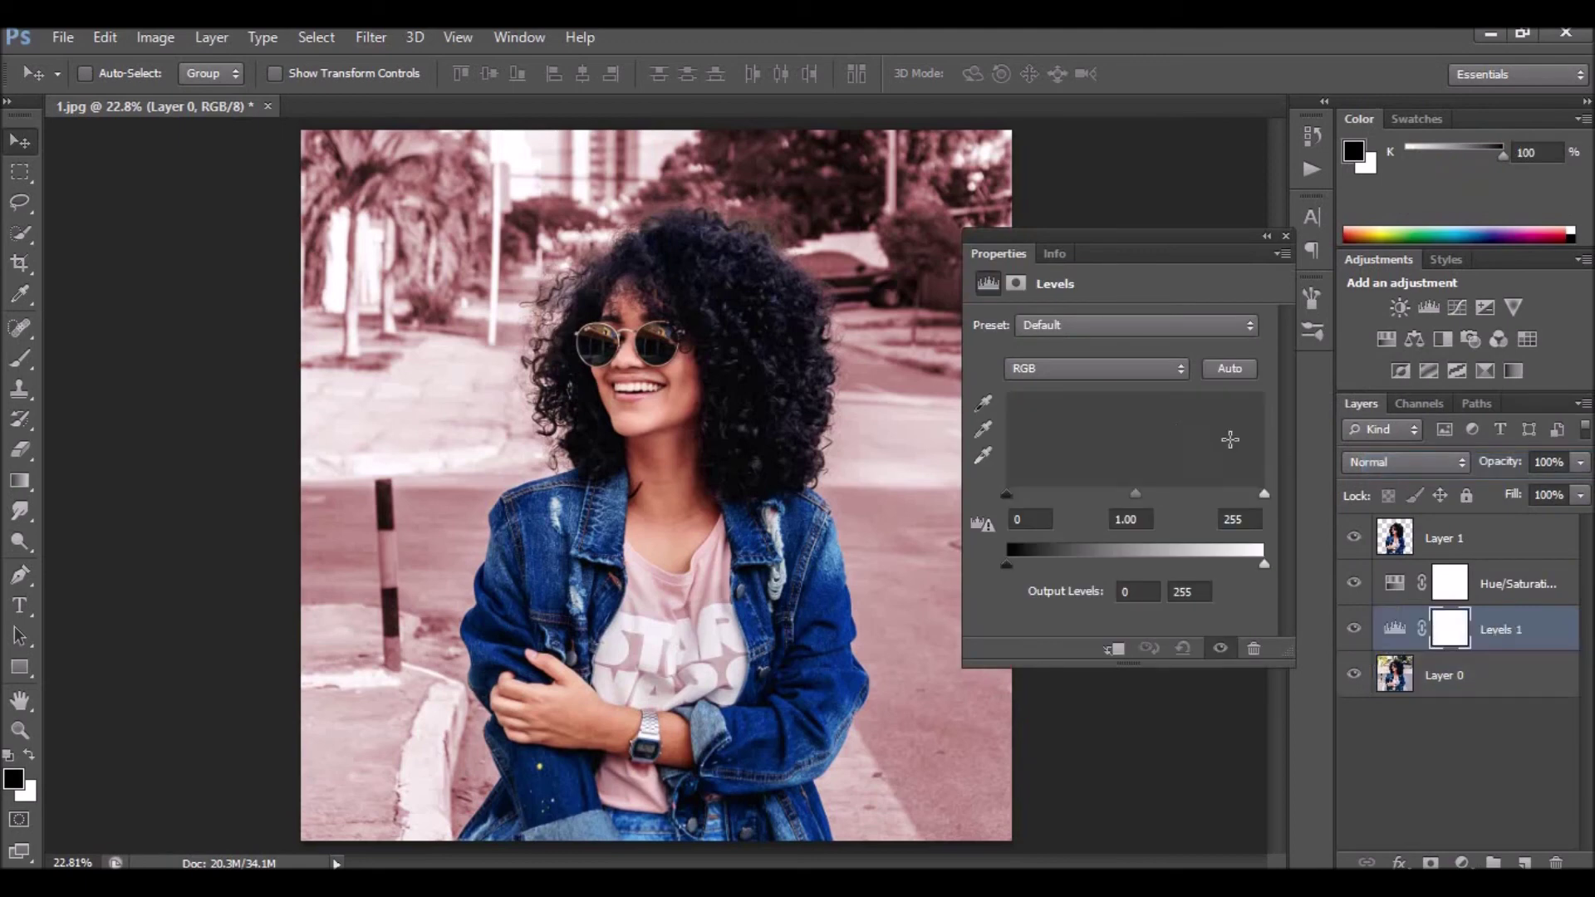
{"action": "left_click_drag", "start_coordinate": [1013, 496], "coordinate": [1014, 495]}
{"action": "left_click_drag", "start_coordinate": [1139, 493], "coordinate": [1148, 494]}
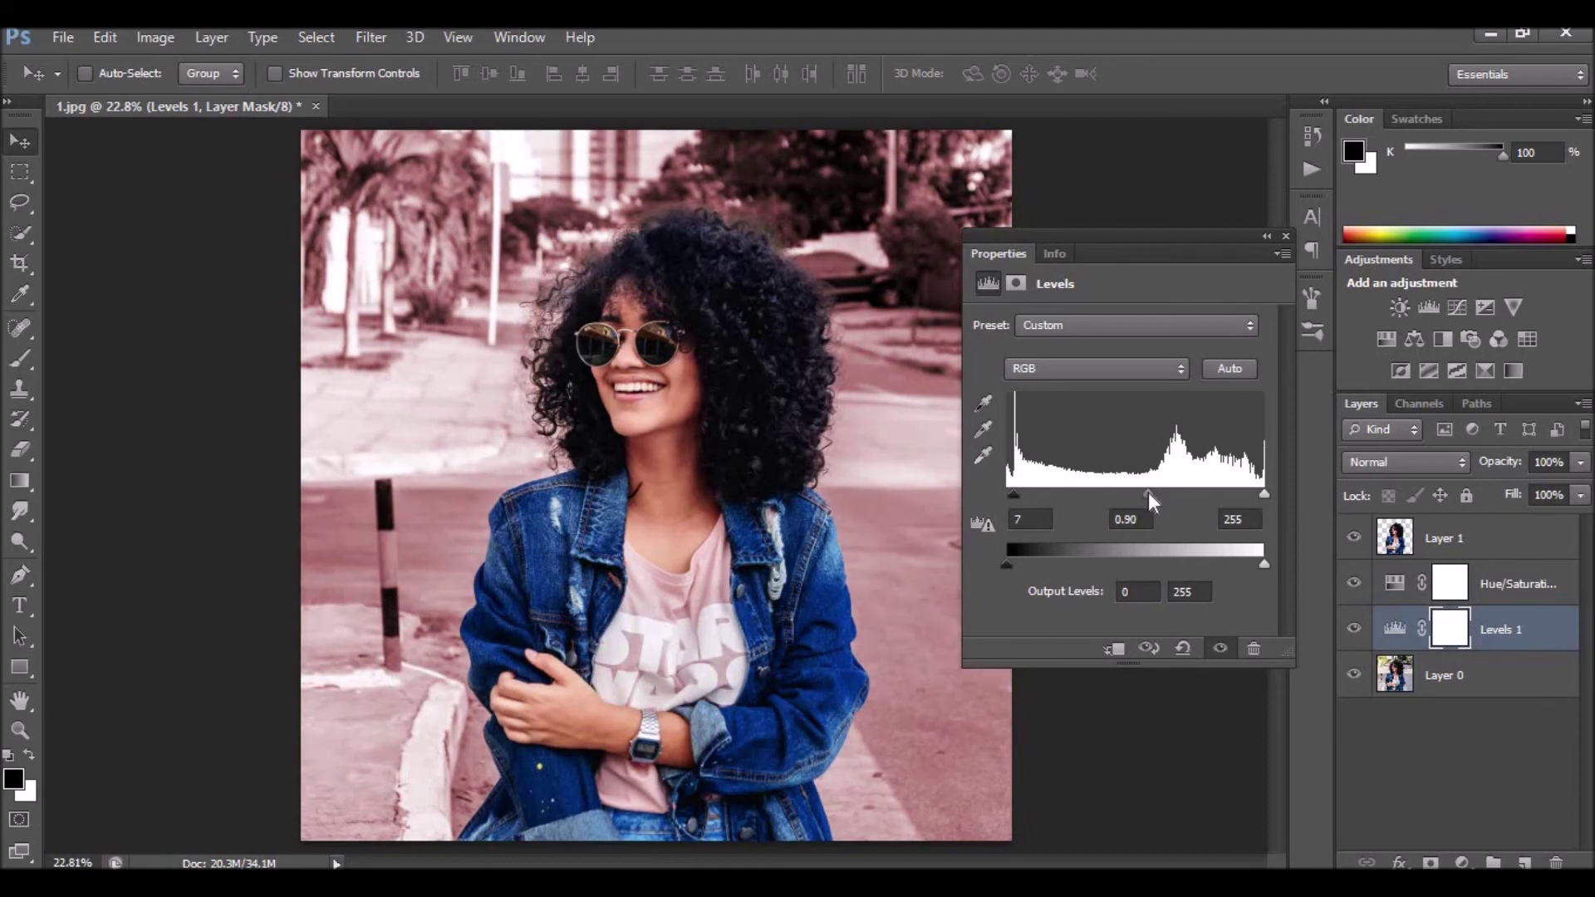
{"action": "left_click", "coordinate": [1286, 237]}
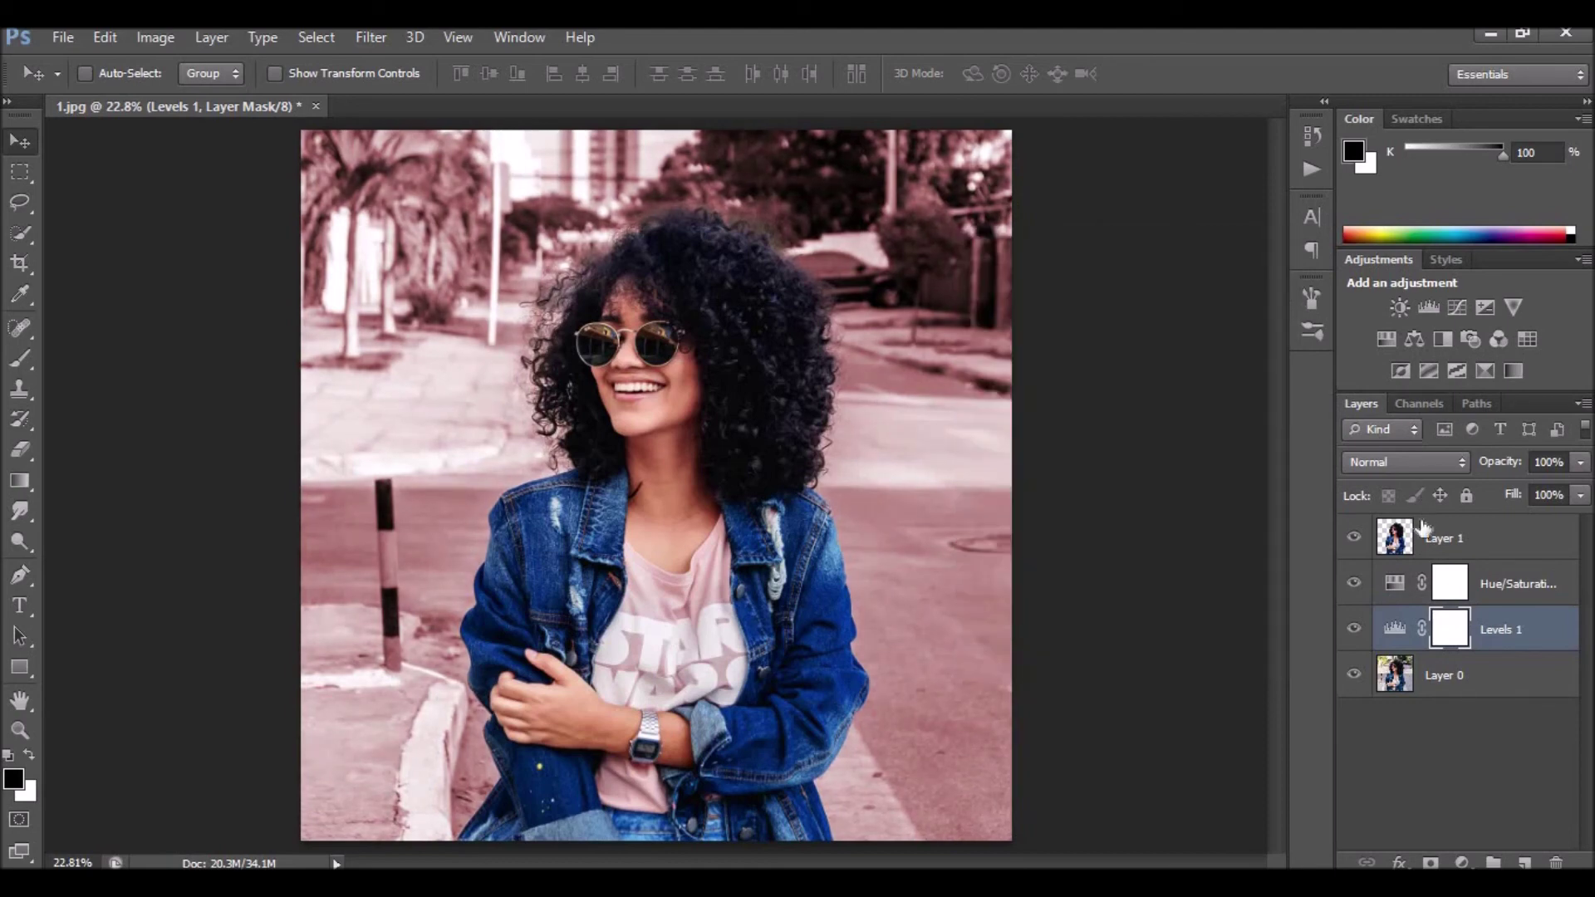
{"action": "left_click", "coordinate": [1400, 539]}
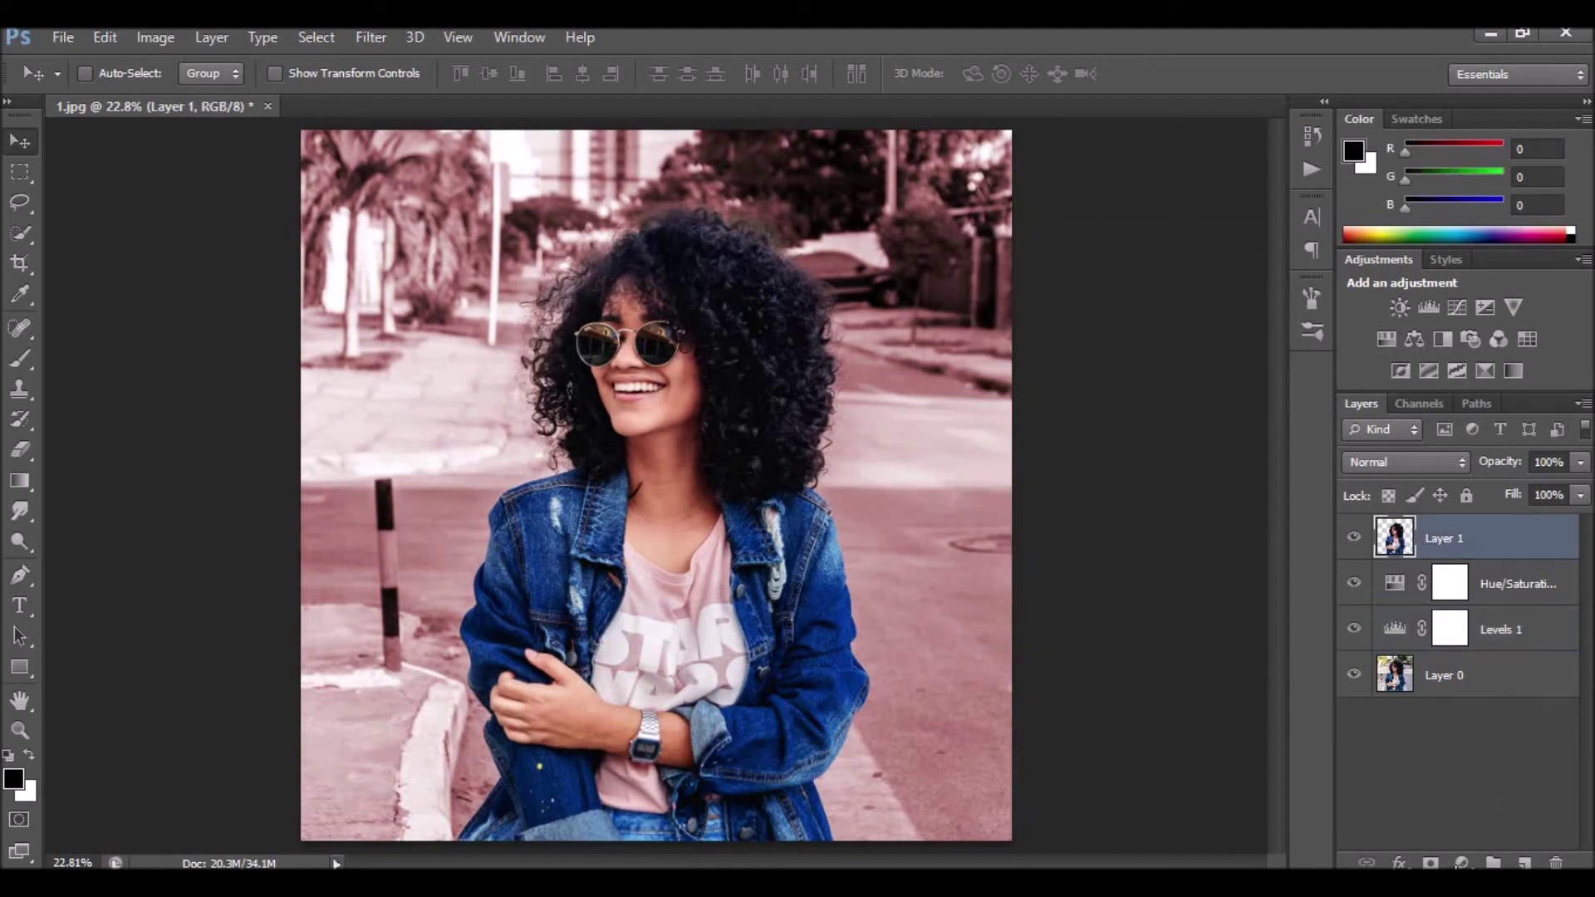
Step: Add a top Curves adjustment with two anchor points and a raised black end to fade shadows
{"action": "left_click", "coordinate": [1462, 863]}
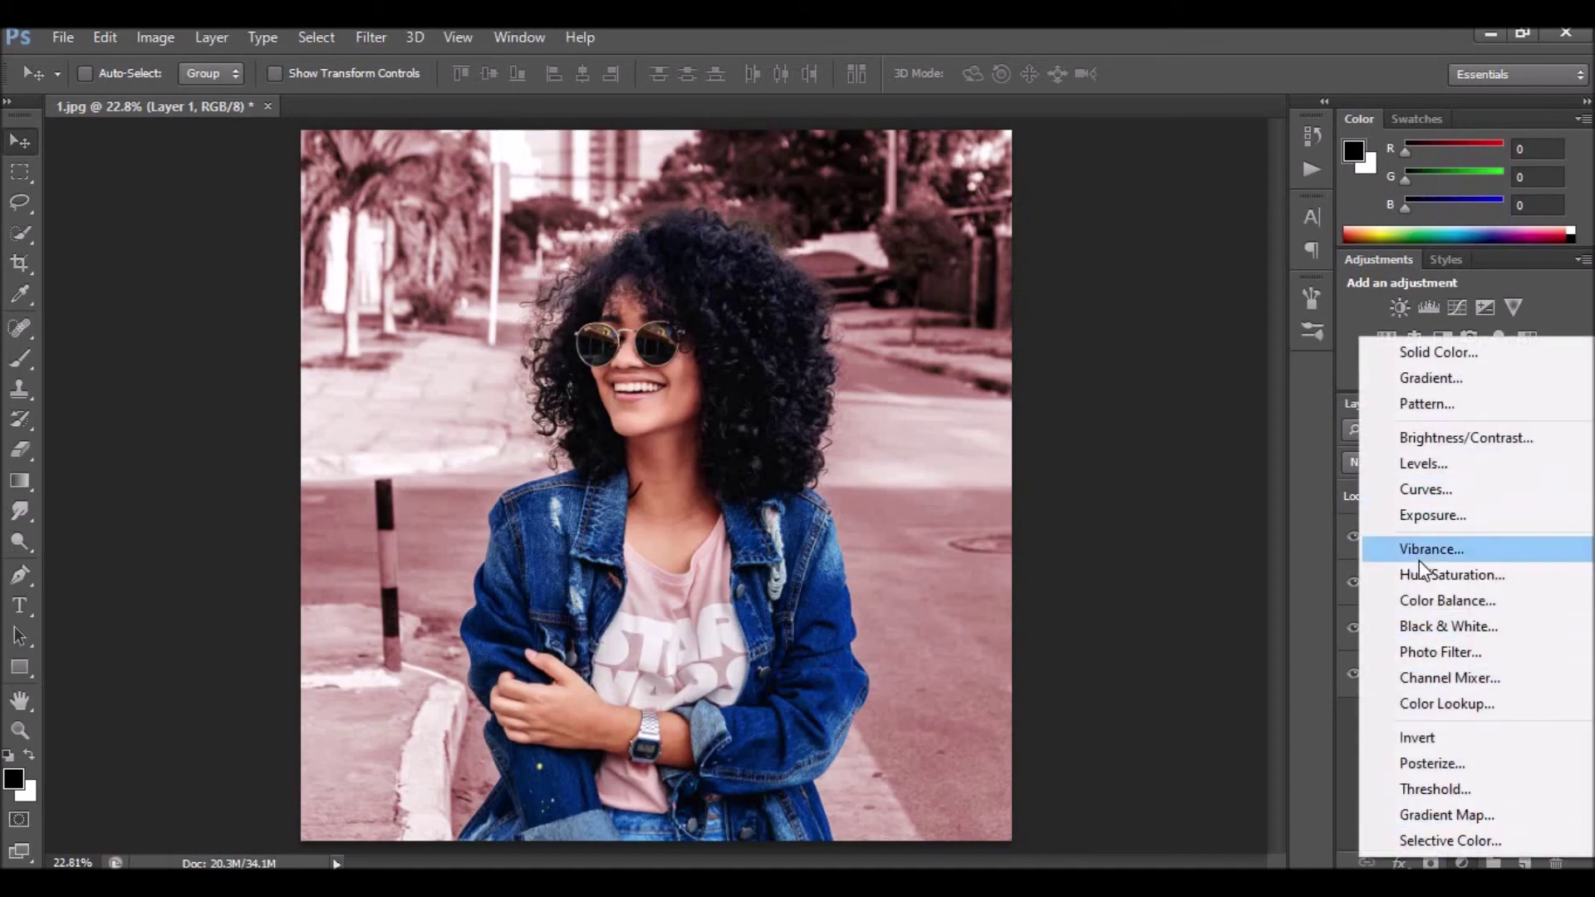
{"action": "left_click", "coordinate": [1426, 489]}
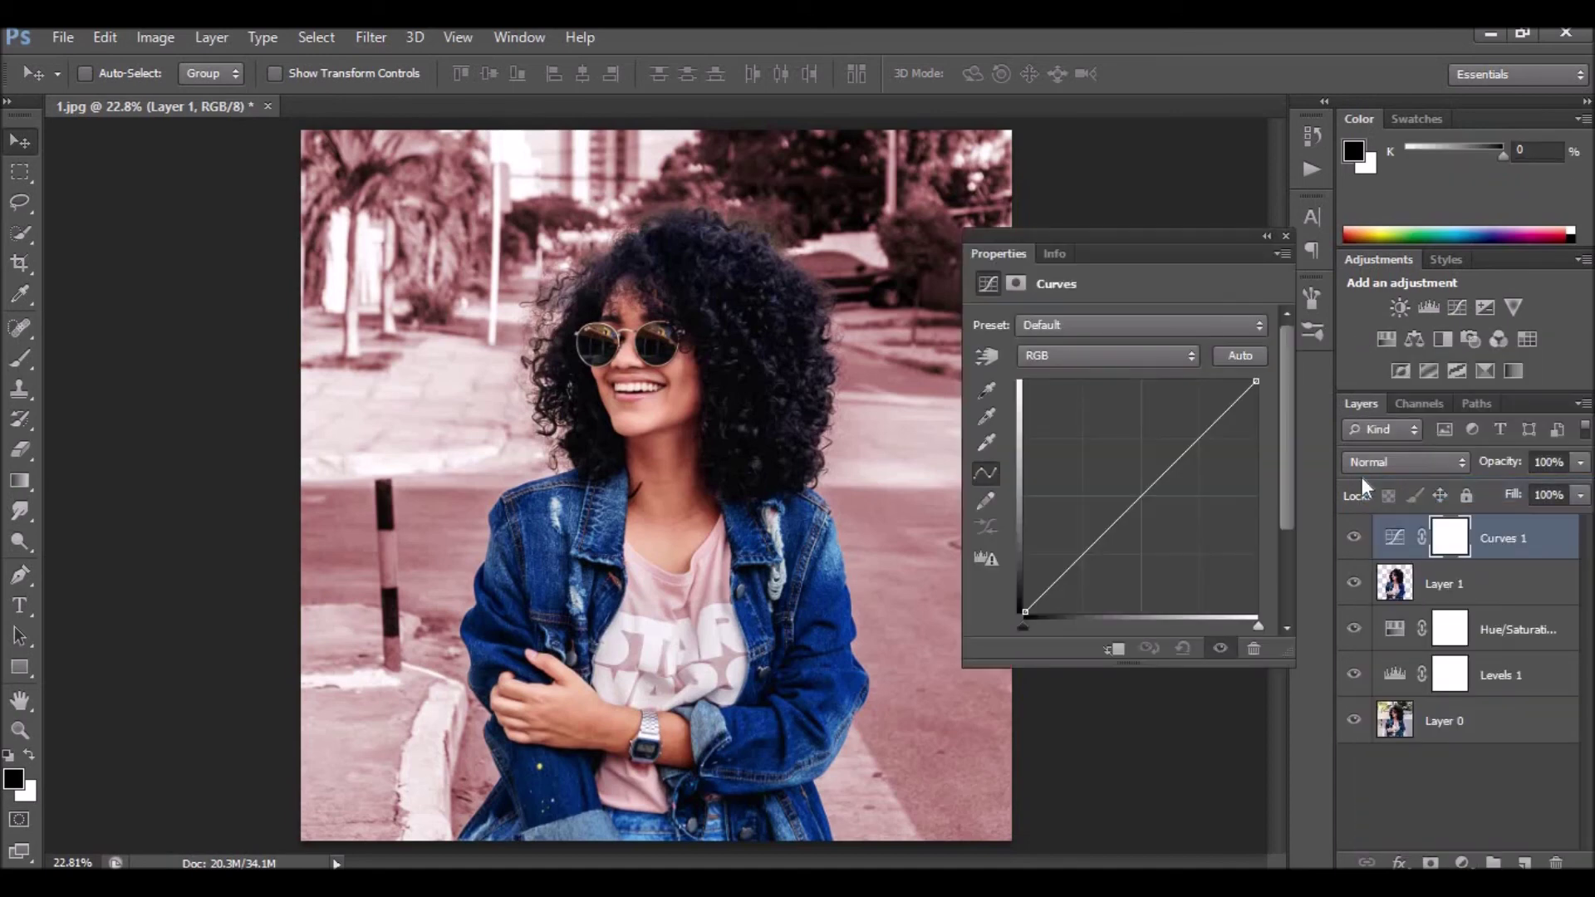
{"action": "left_click", "coordinate": [1075, 563]}
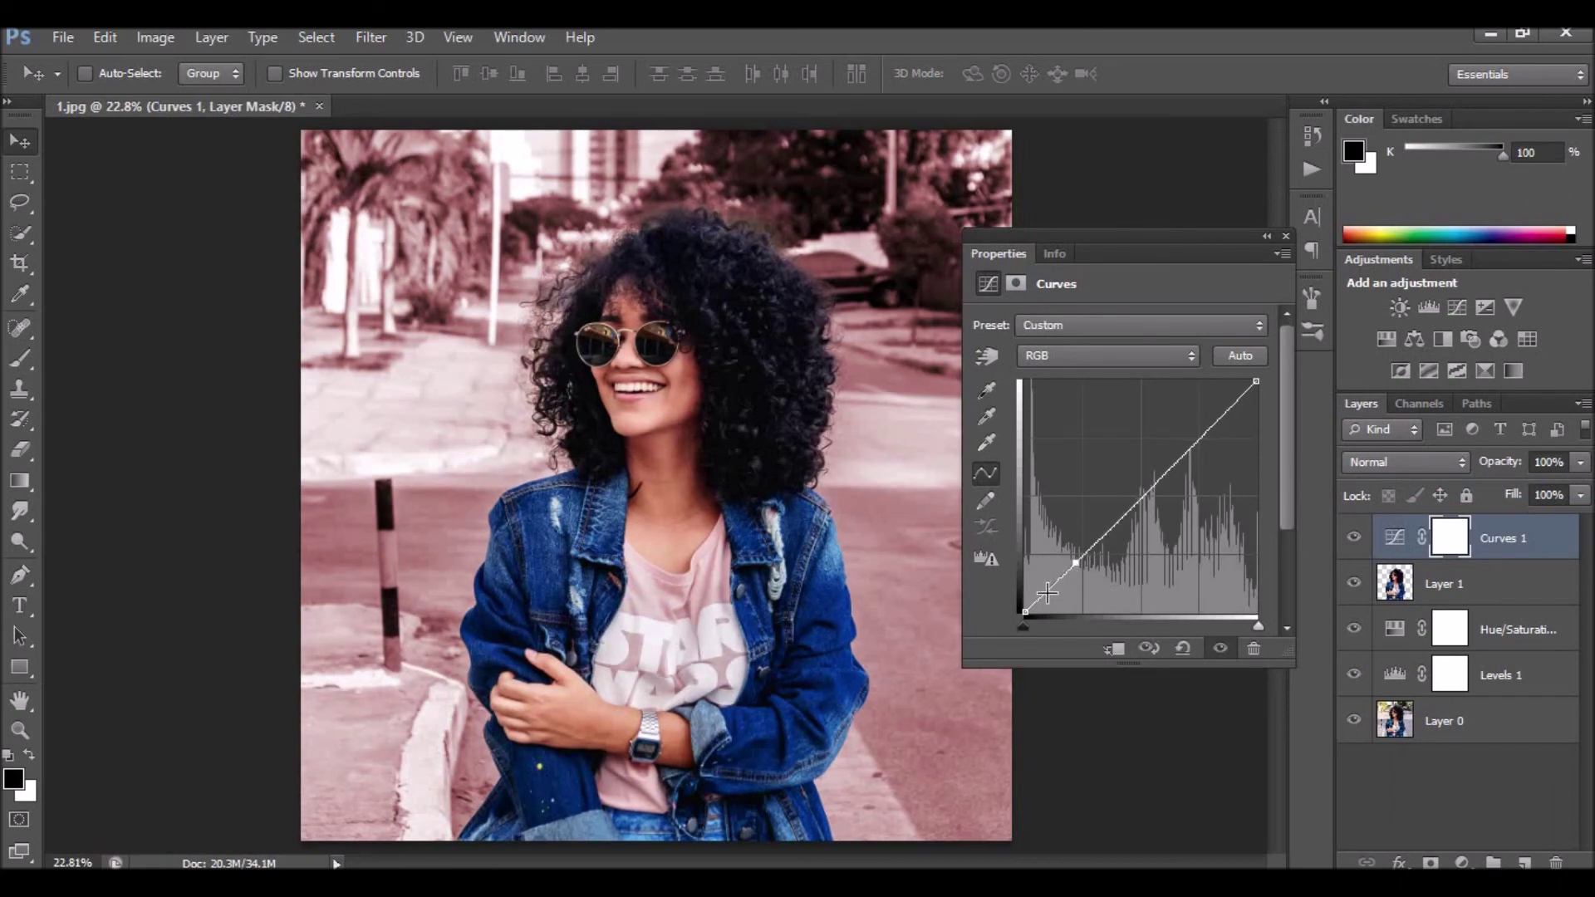
{"action": "left_click", "coordinate": [1043, 595]}
{"action": "left_click_drag", "start_coordinate": [1023, 600], "coordinate": [1024, 598]}
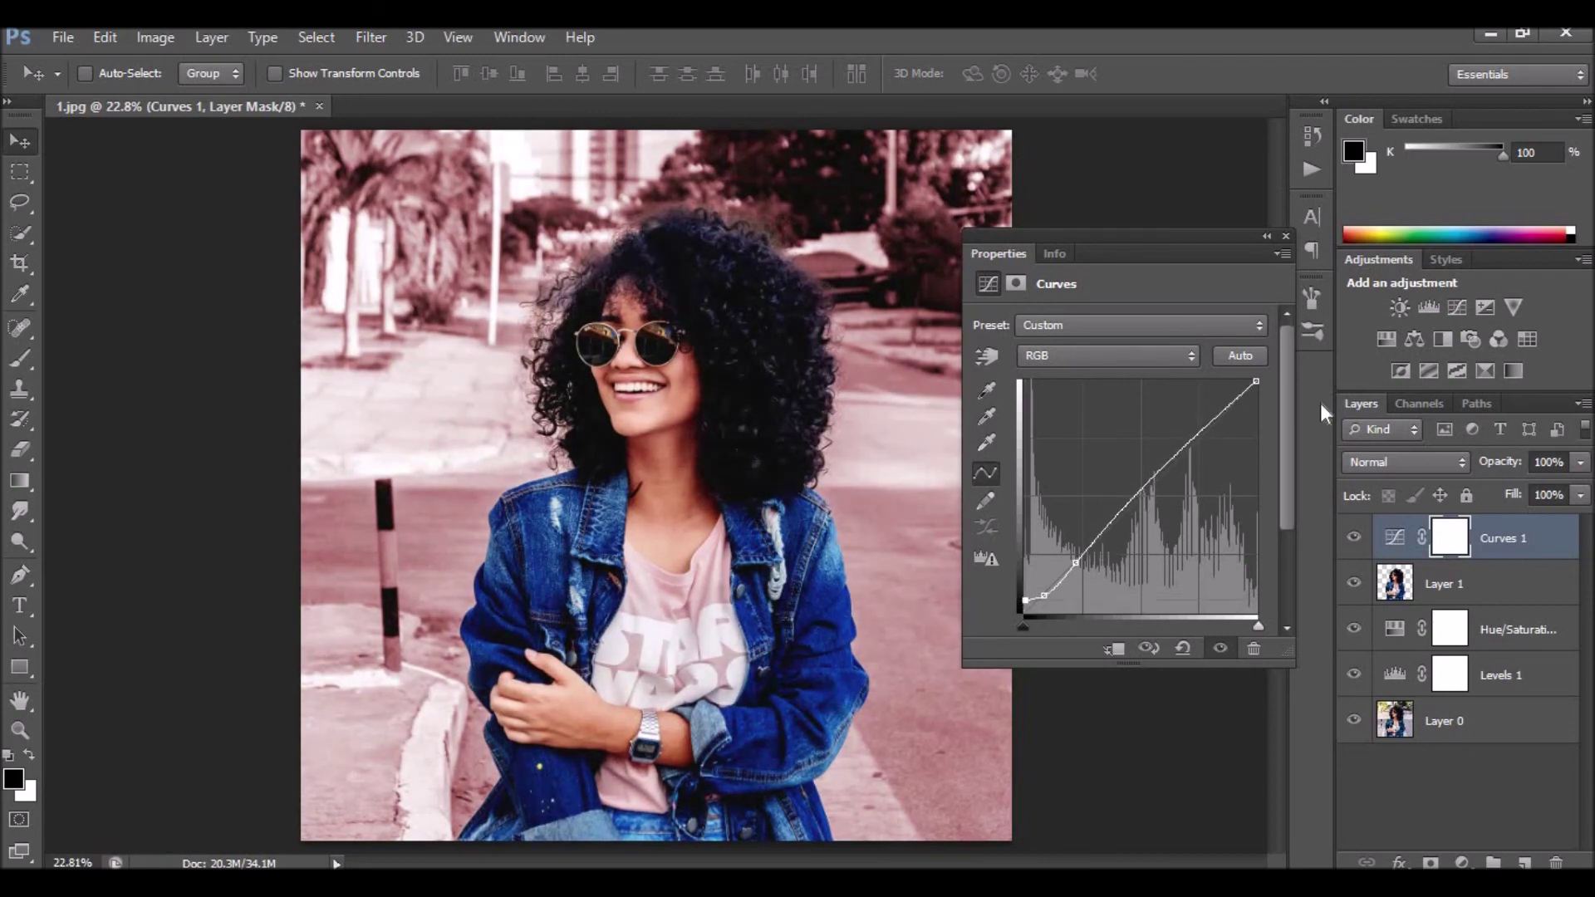
{"action": "left_click", "coordinate": [1286, 237]}
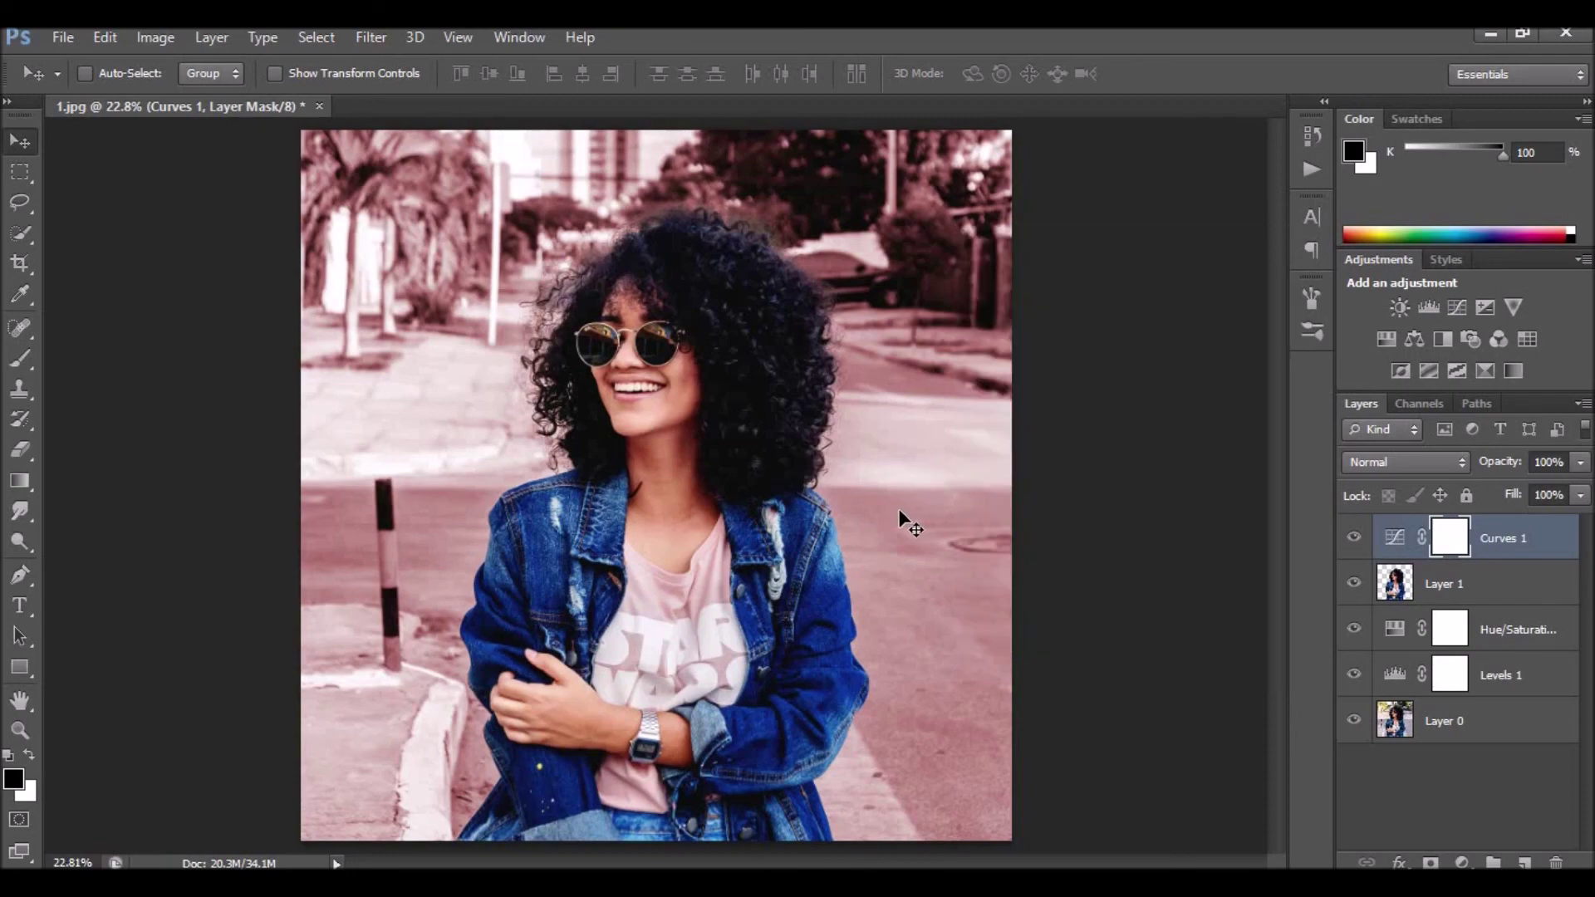